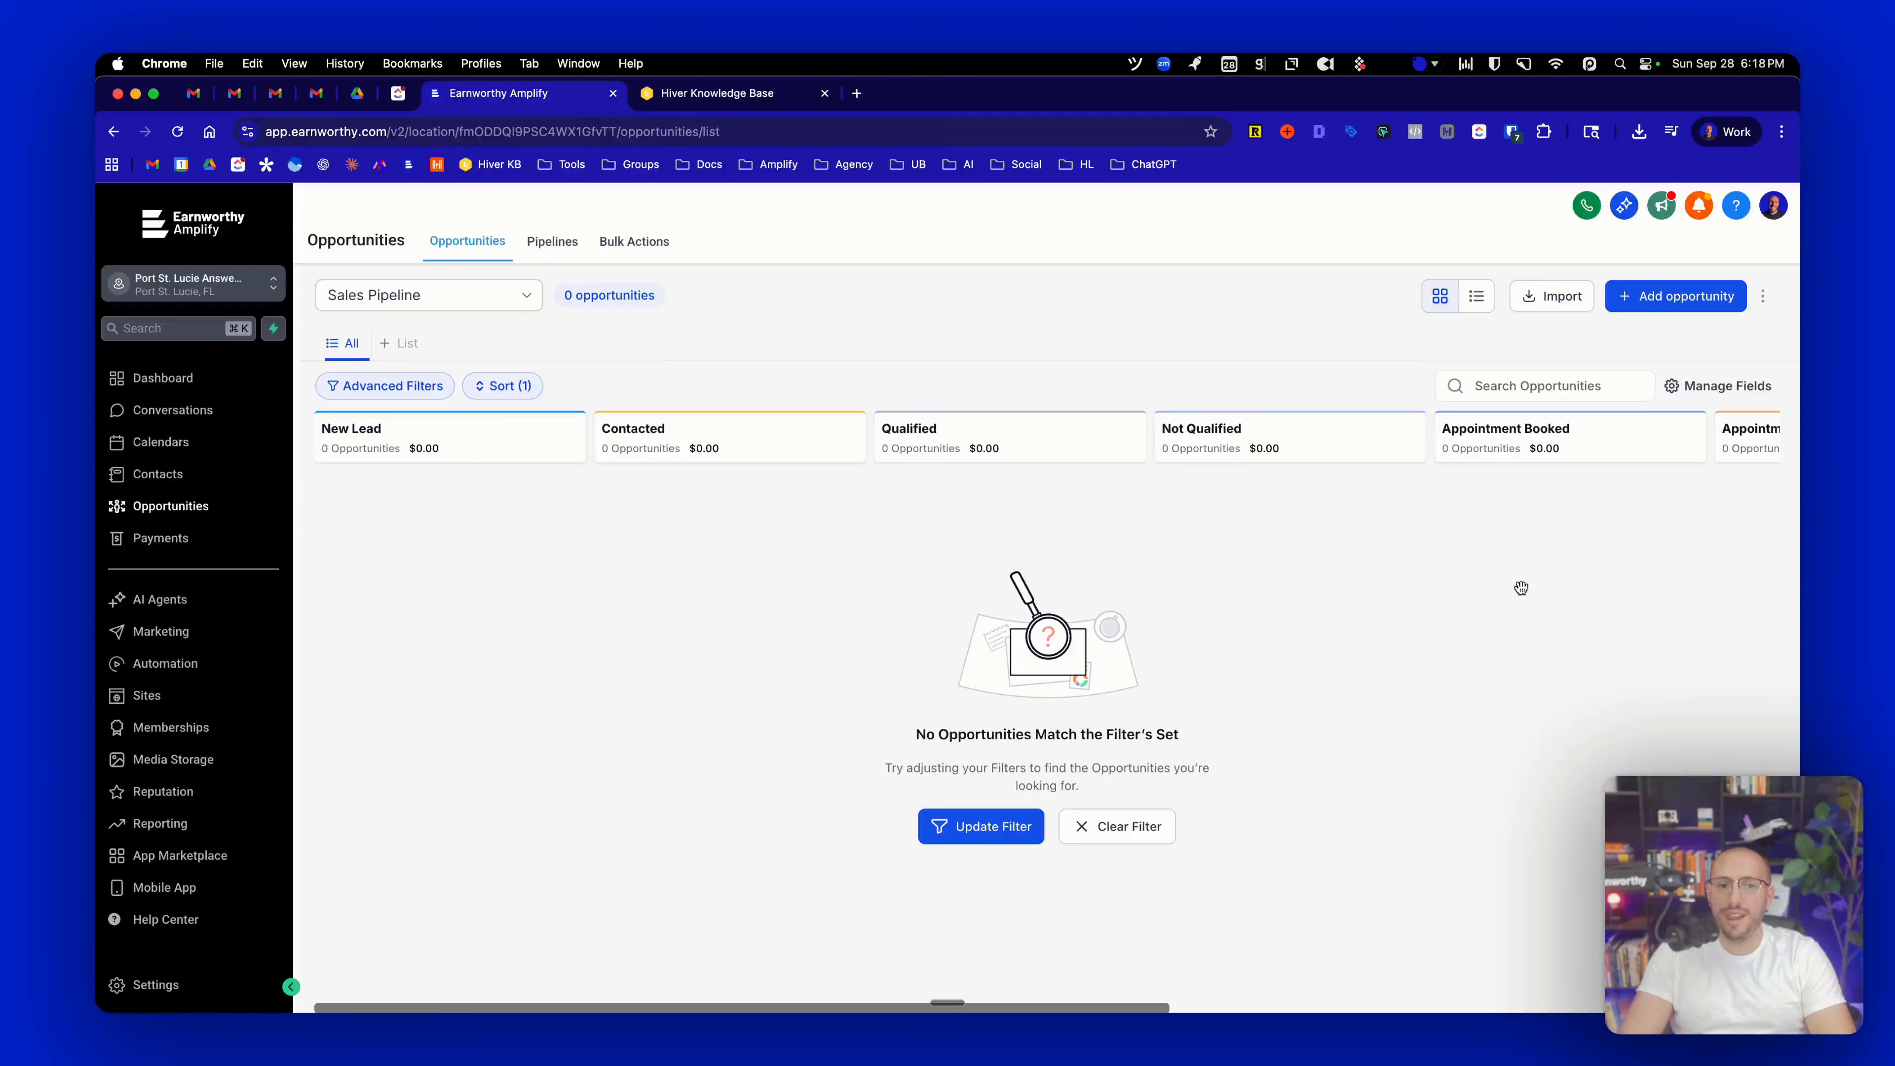
Look over the list of pipelines and the Sales Pipeline board with its stage columns
left_click(553, 244)
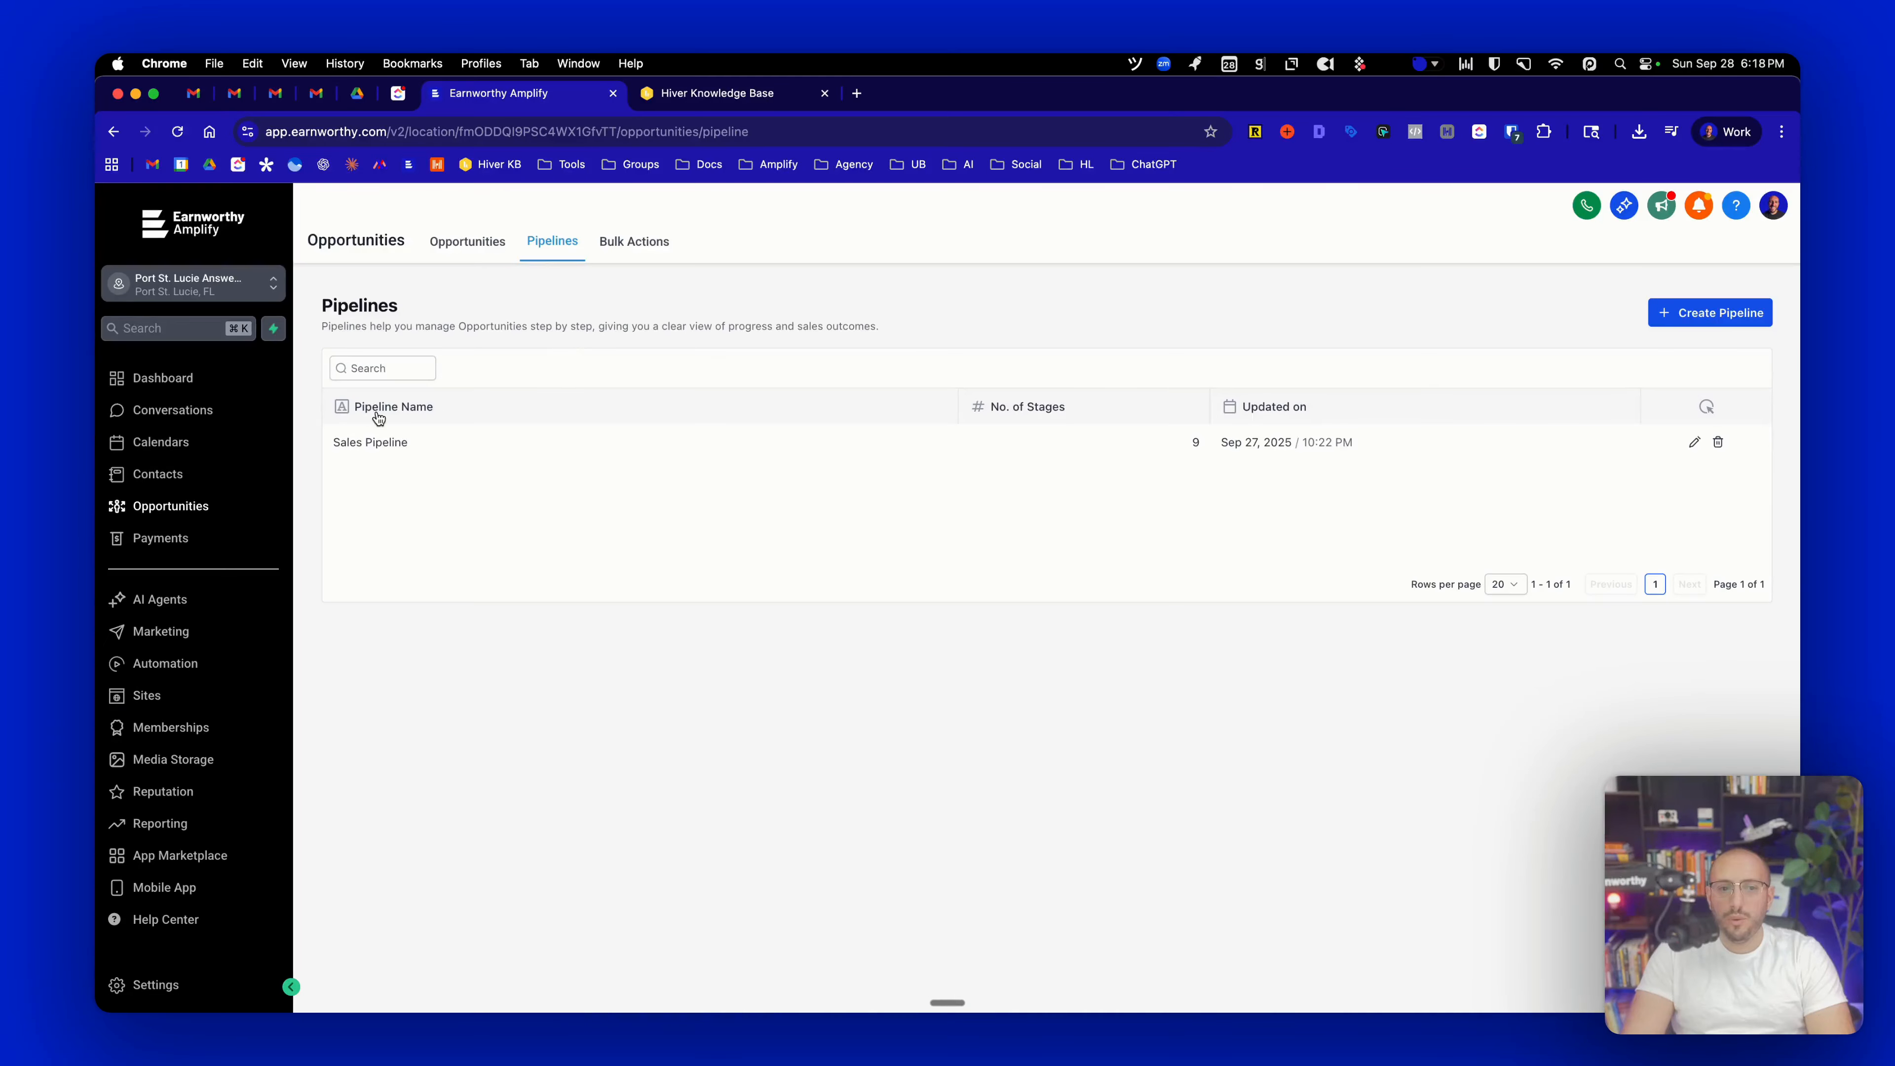
left_click(472, 243)
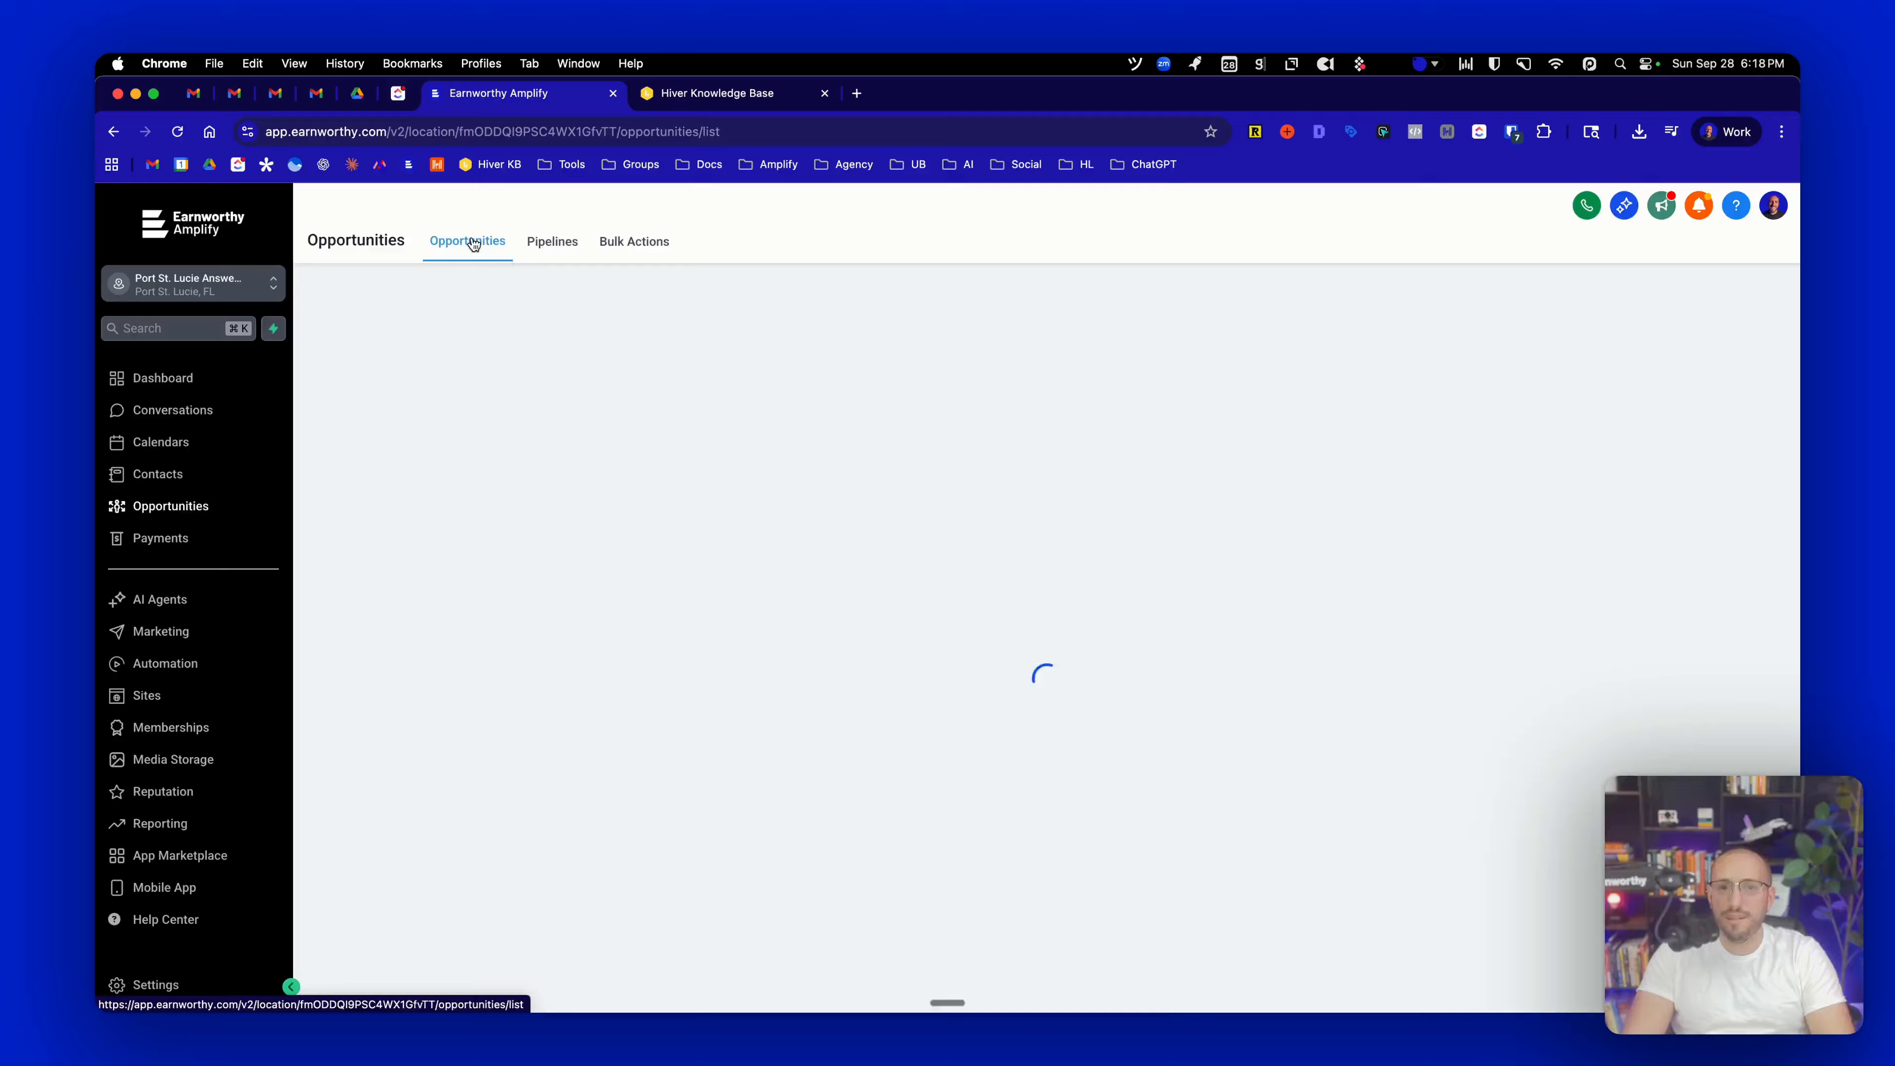
left_click(571, 247)
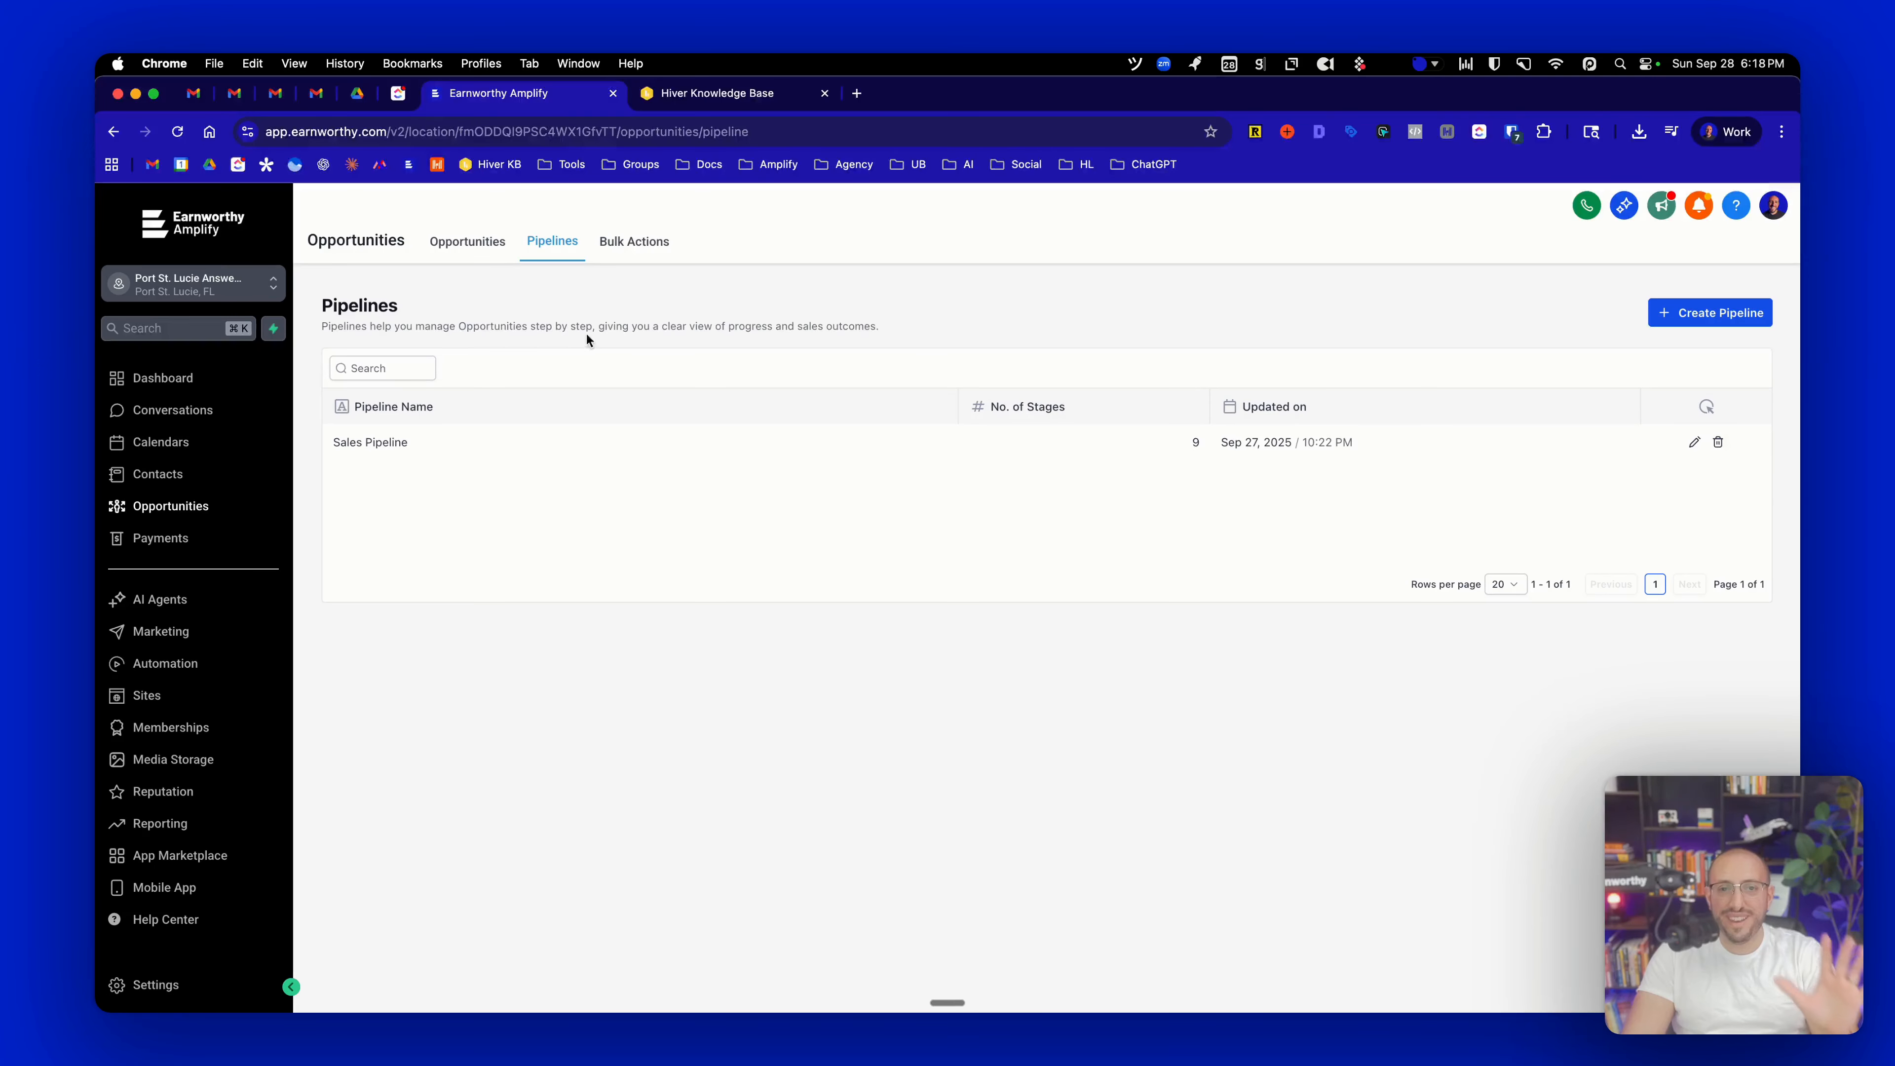
left_click(434, 249)
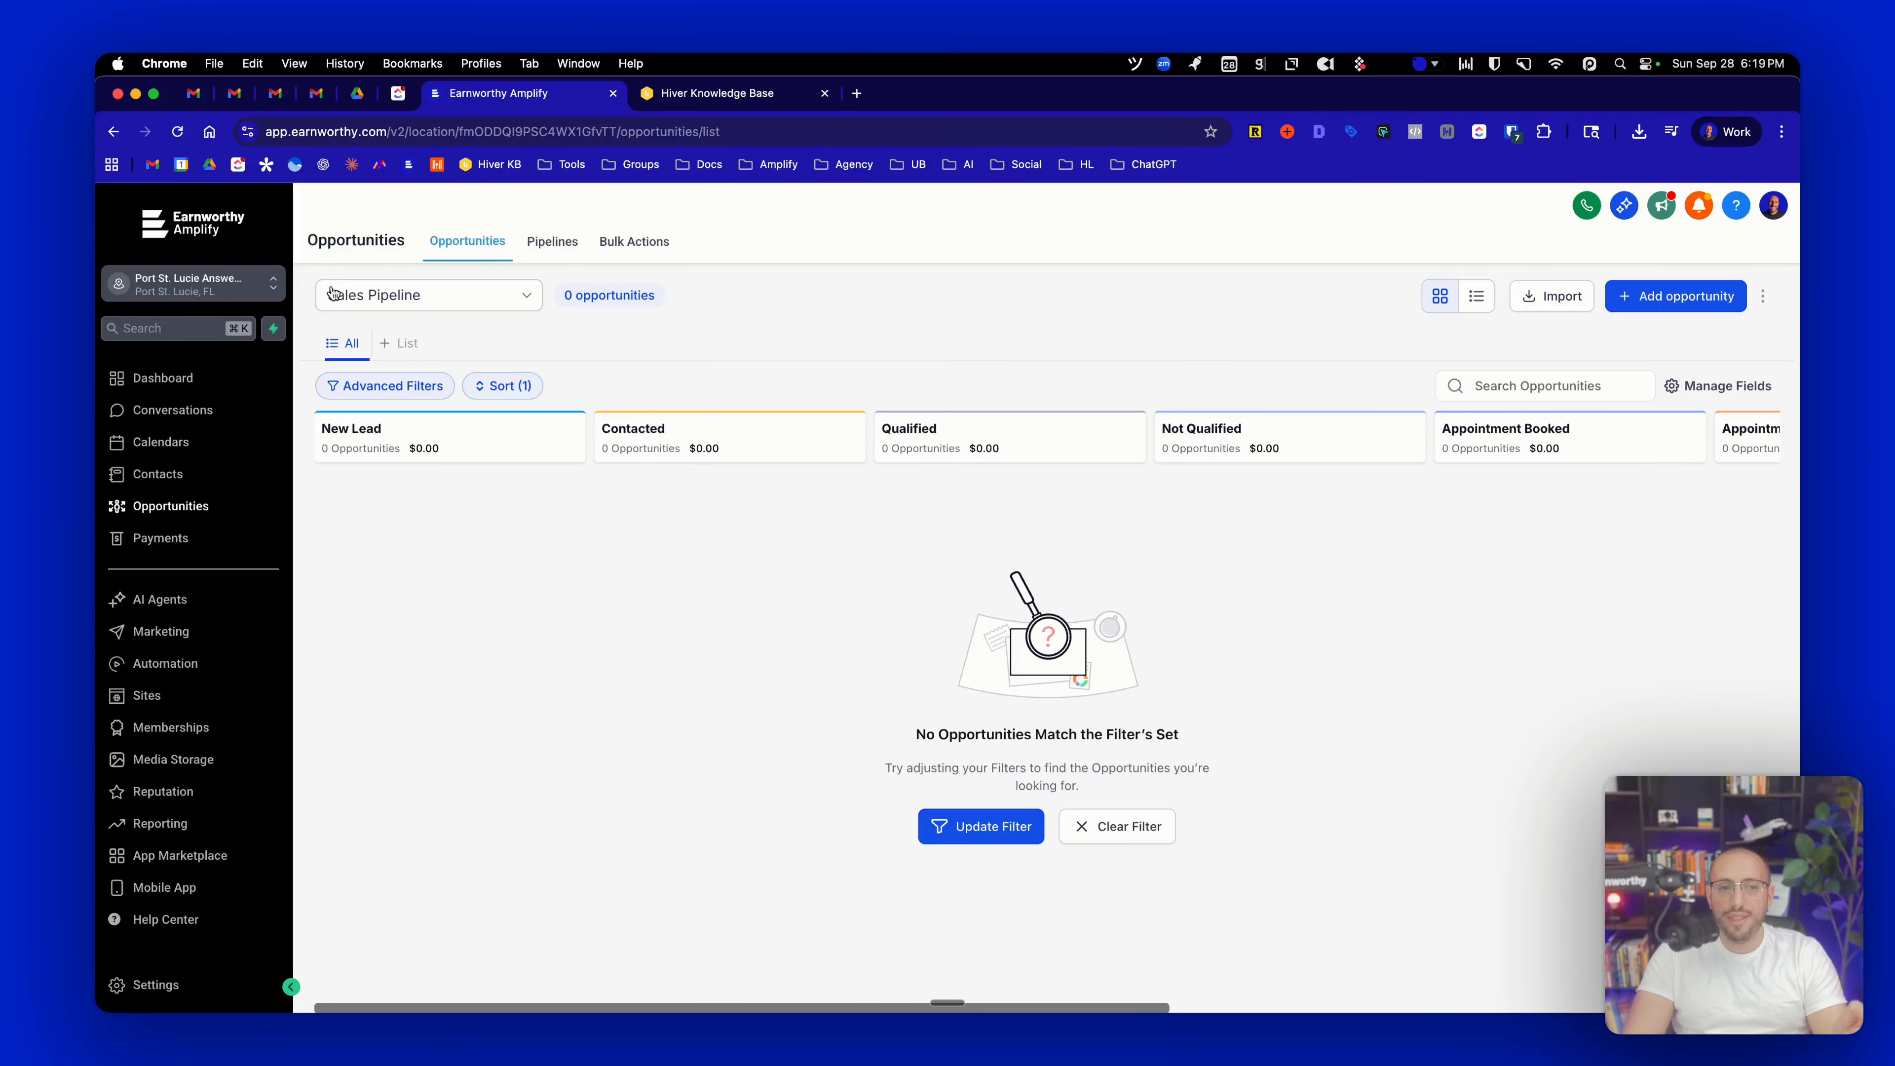
scroll(1441, 487, "right", 3)
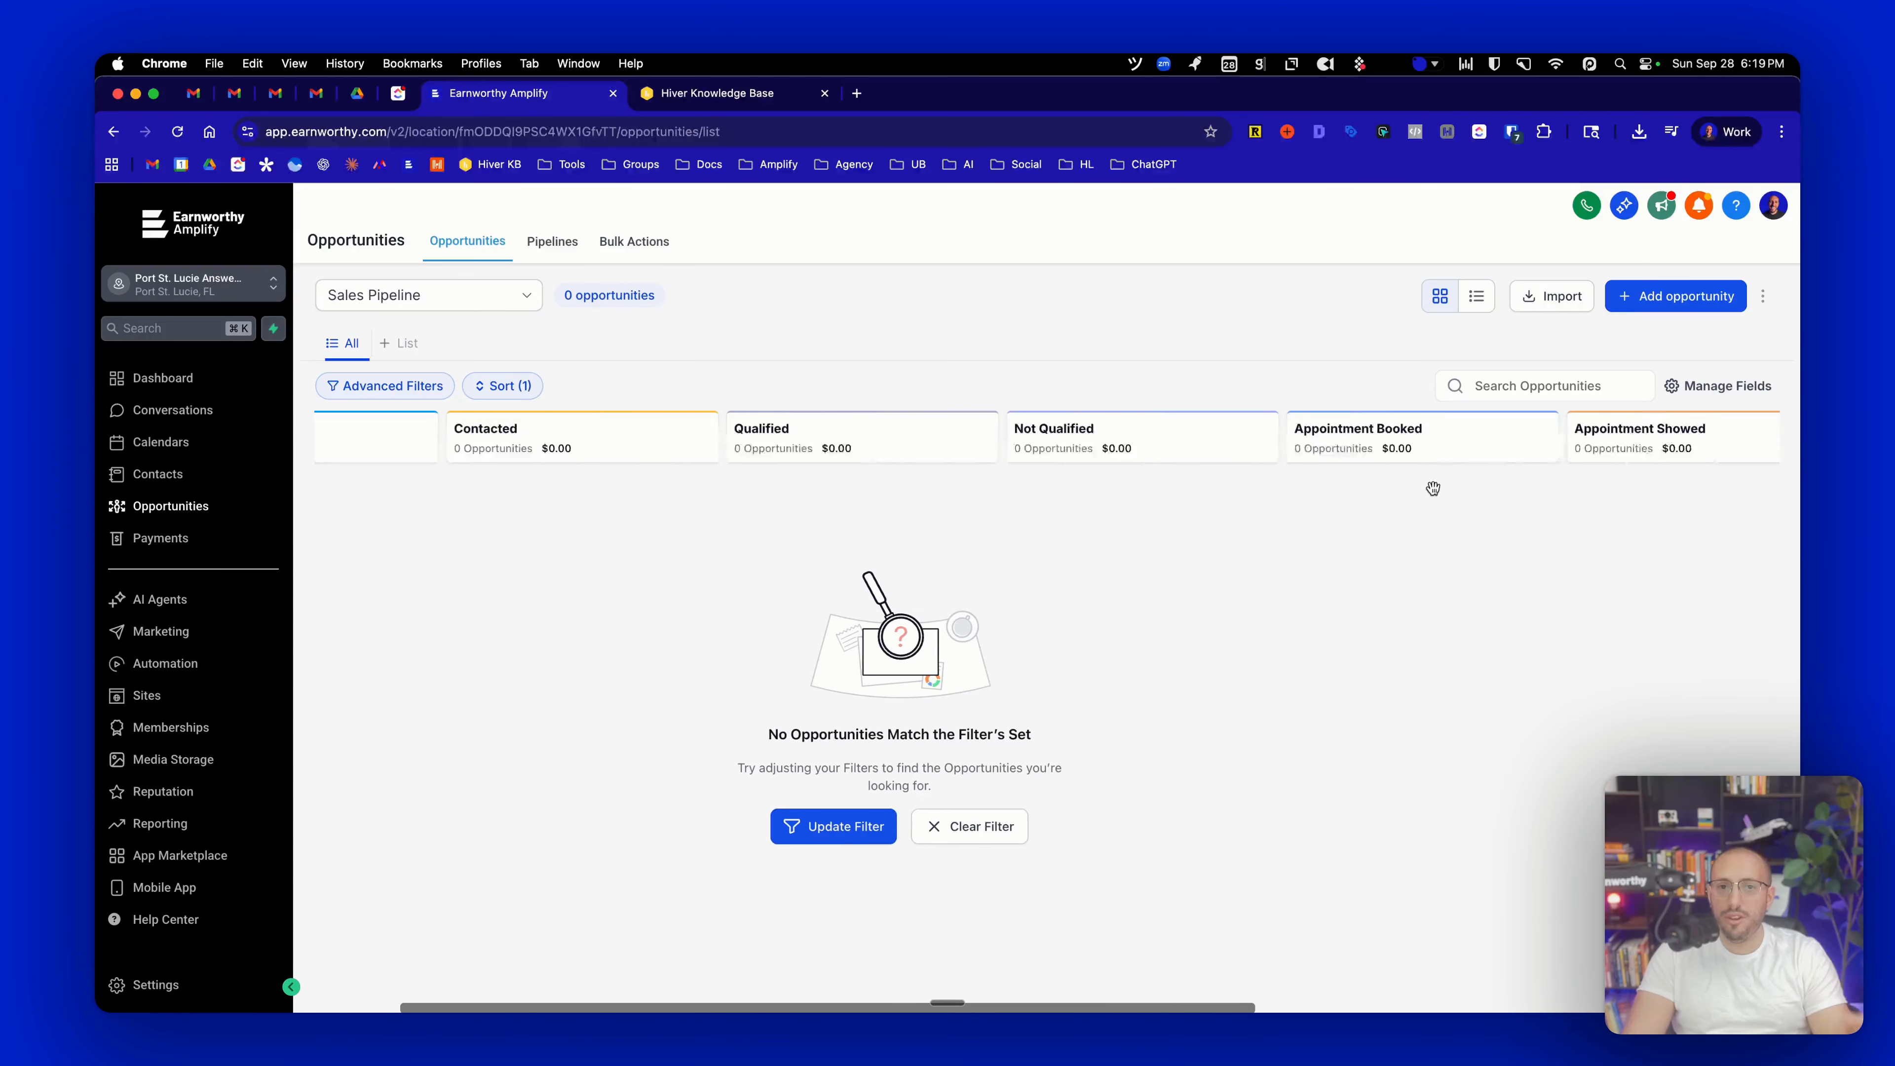
scroll(1418, 512, "left", 3)
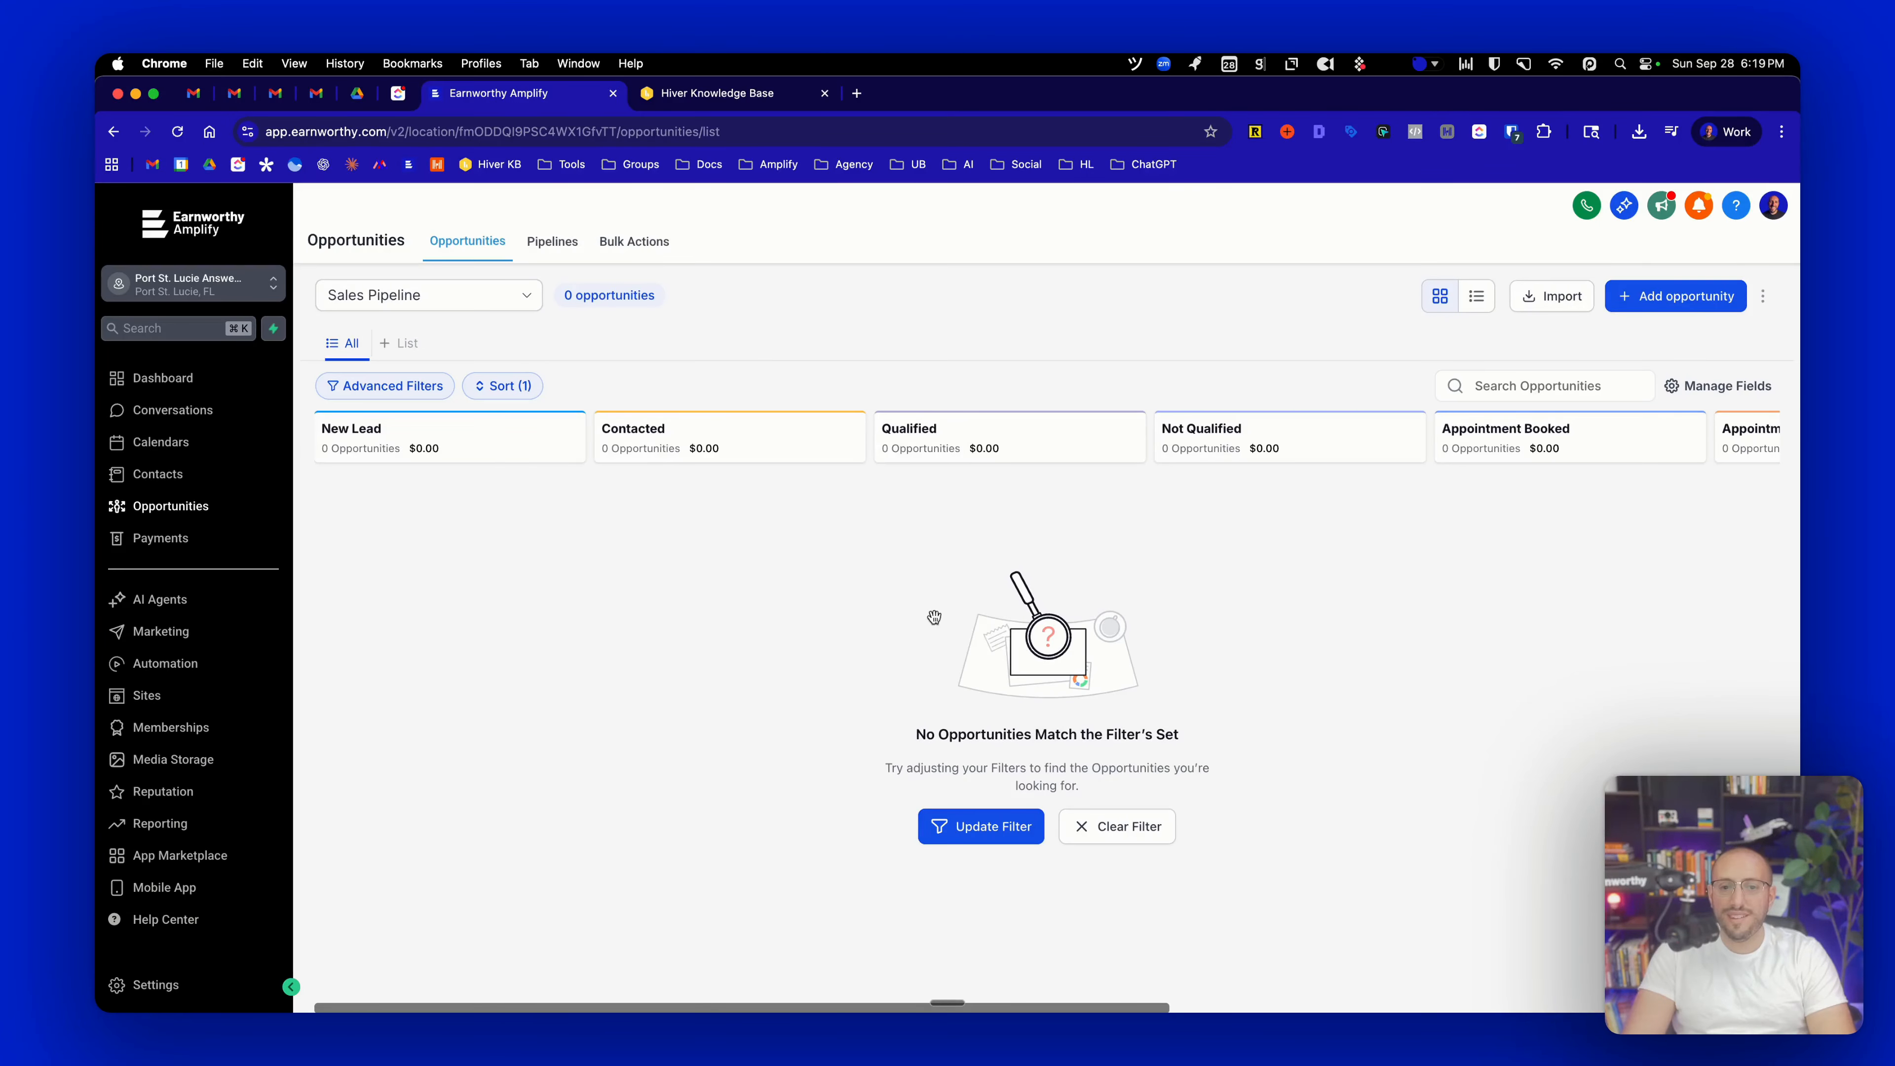
scroll(1361, 553, "right", 5)
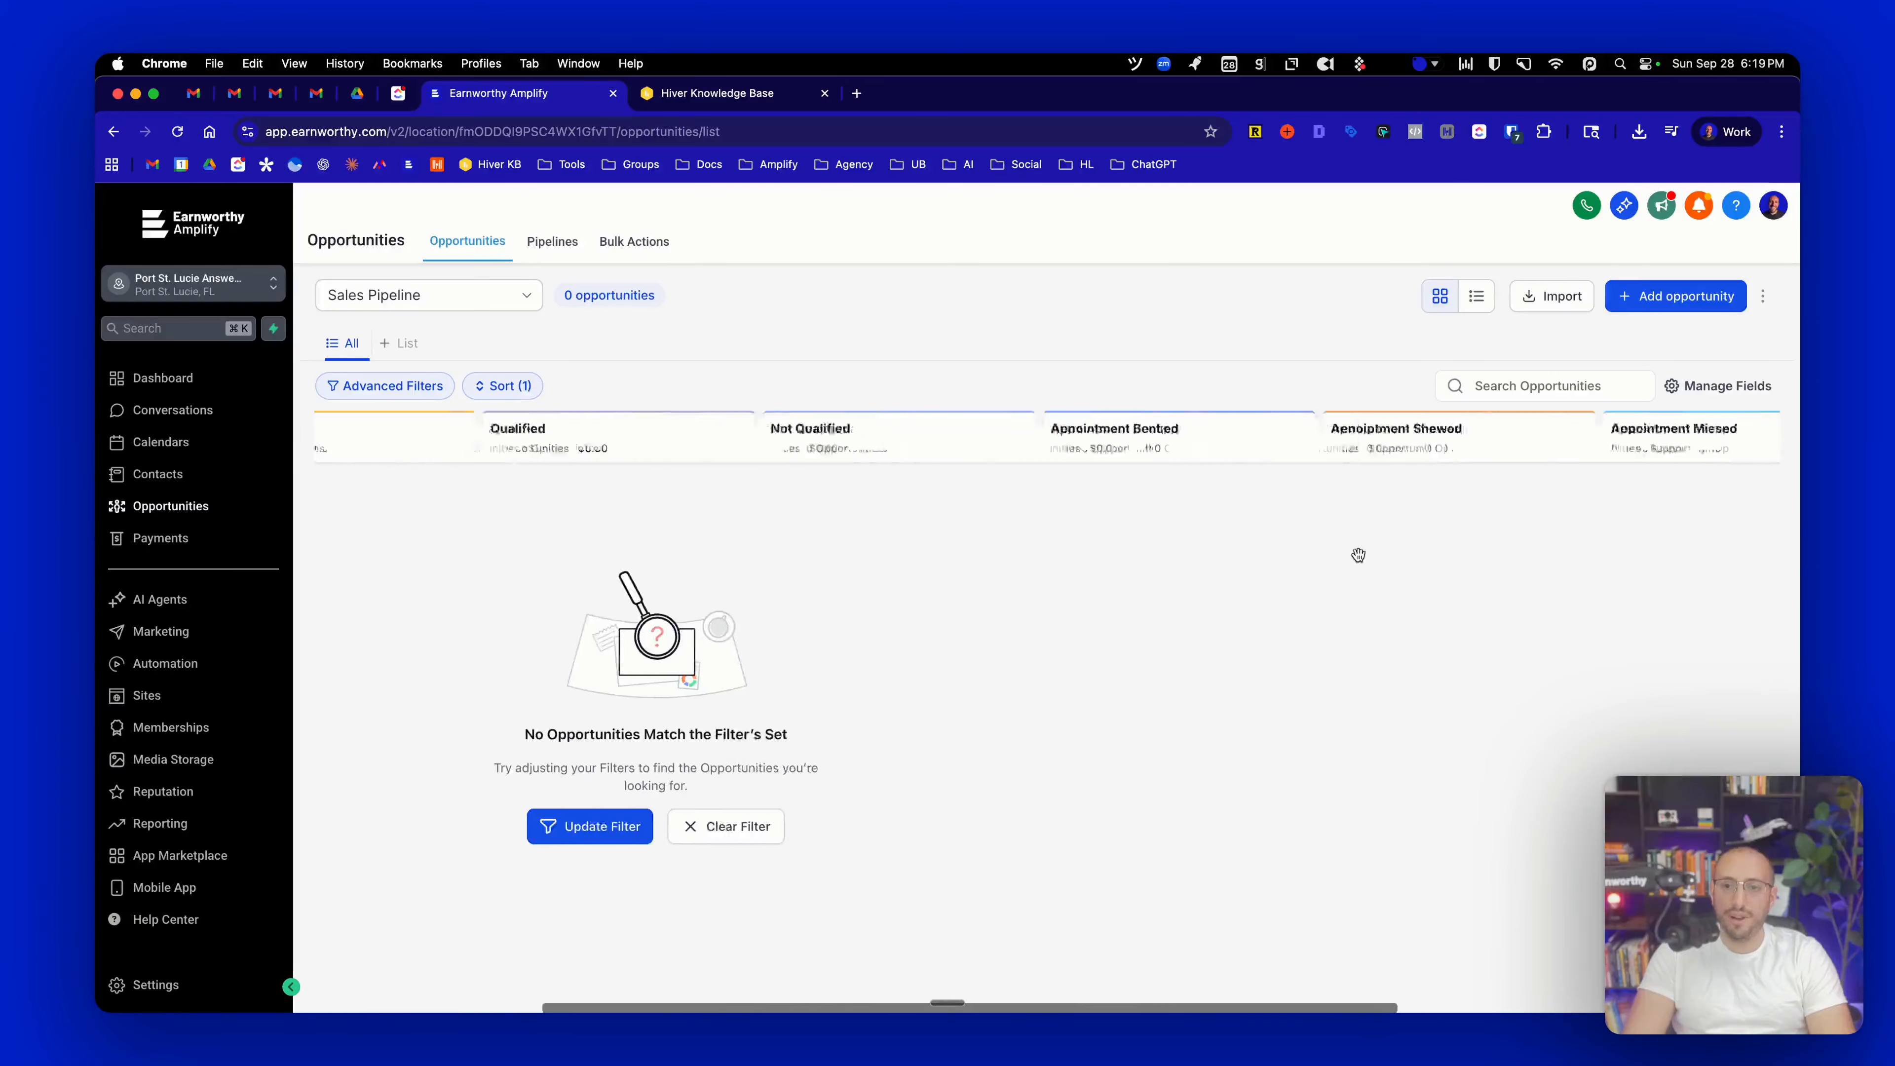
scroll(1357, 556, "left", 5)
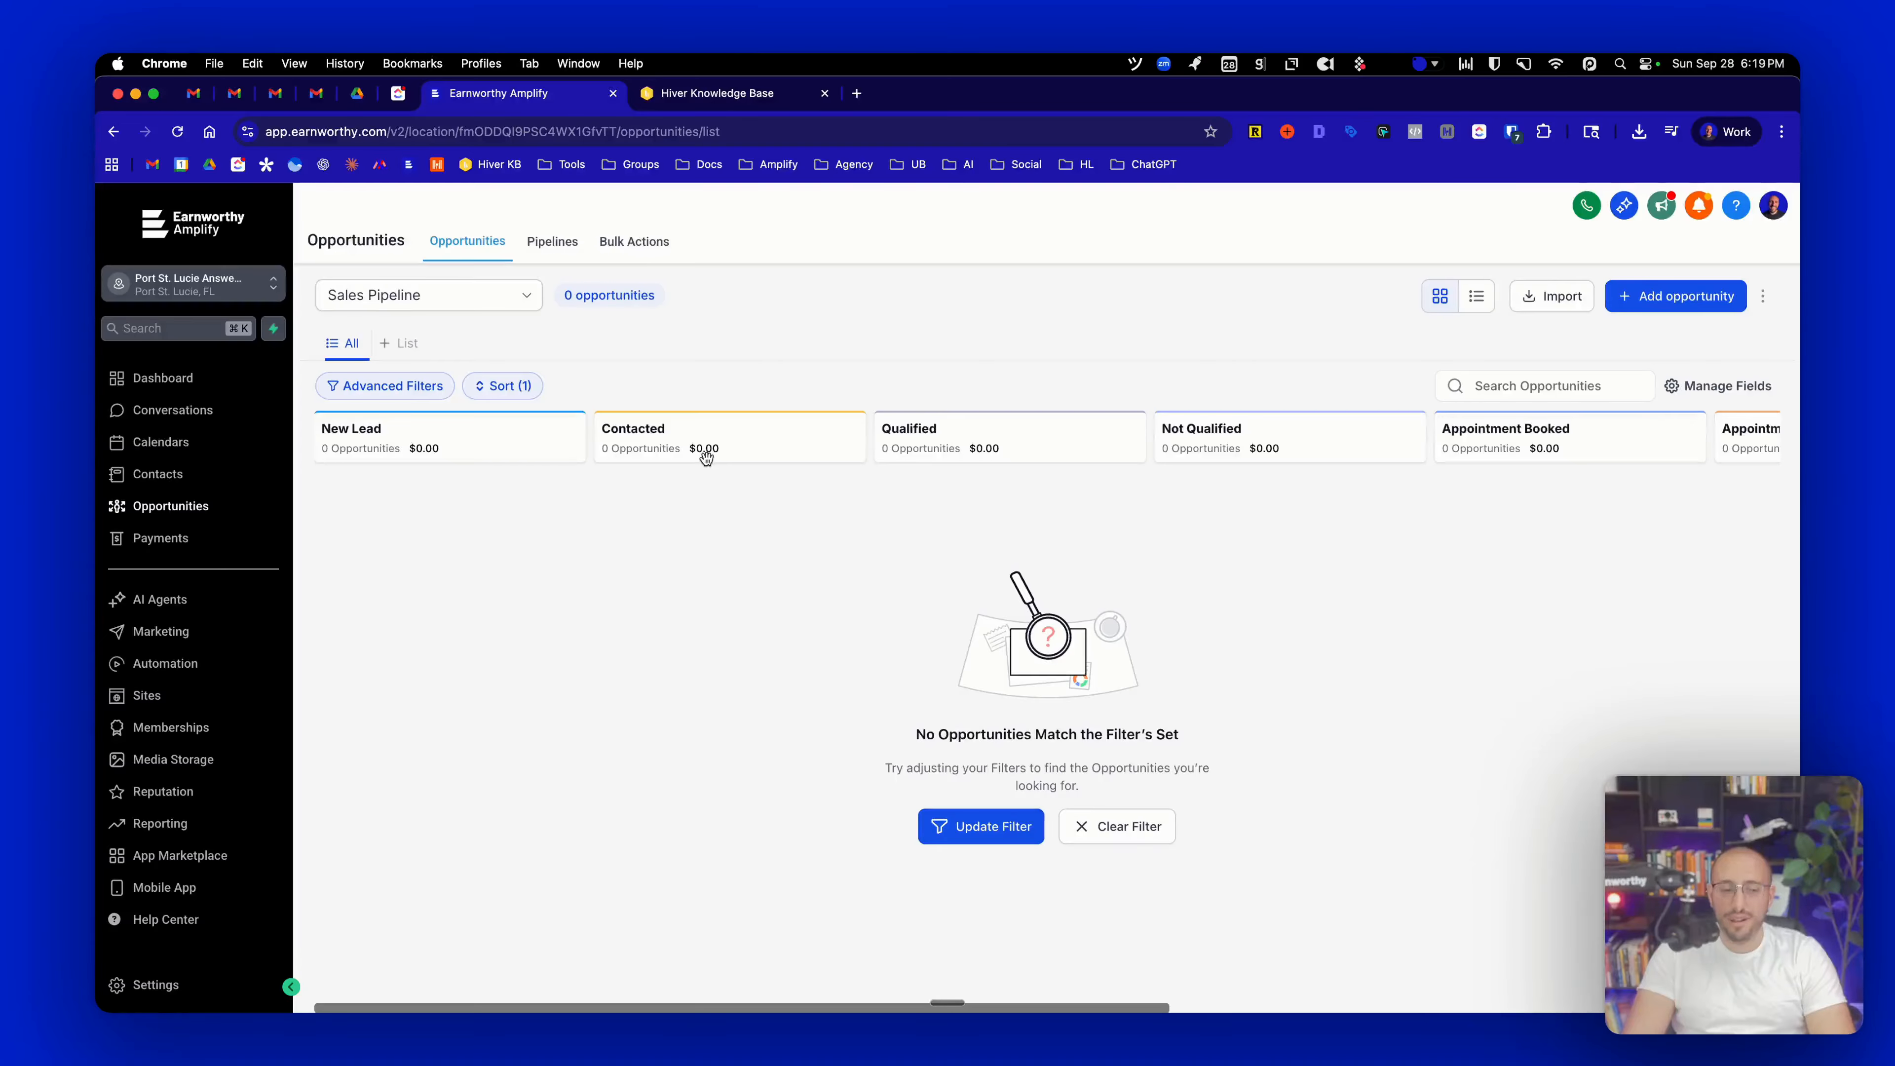
Examine the stages and report inclusion settings of the Sales Pipeline in its edit form, leaving them as they are
left_click(556, 250)
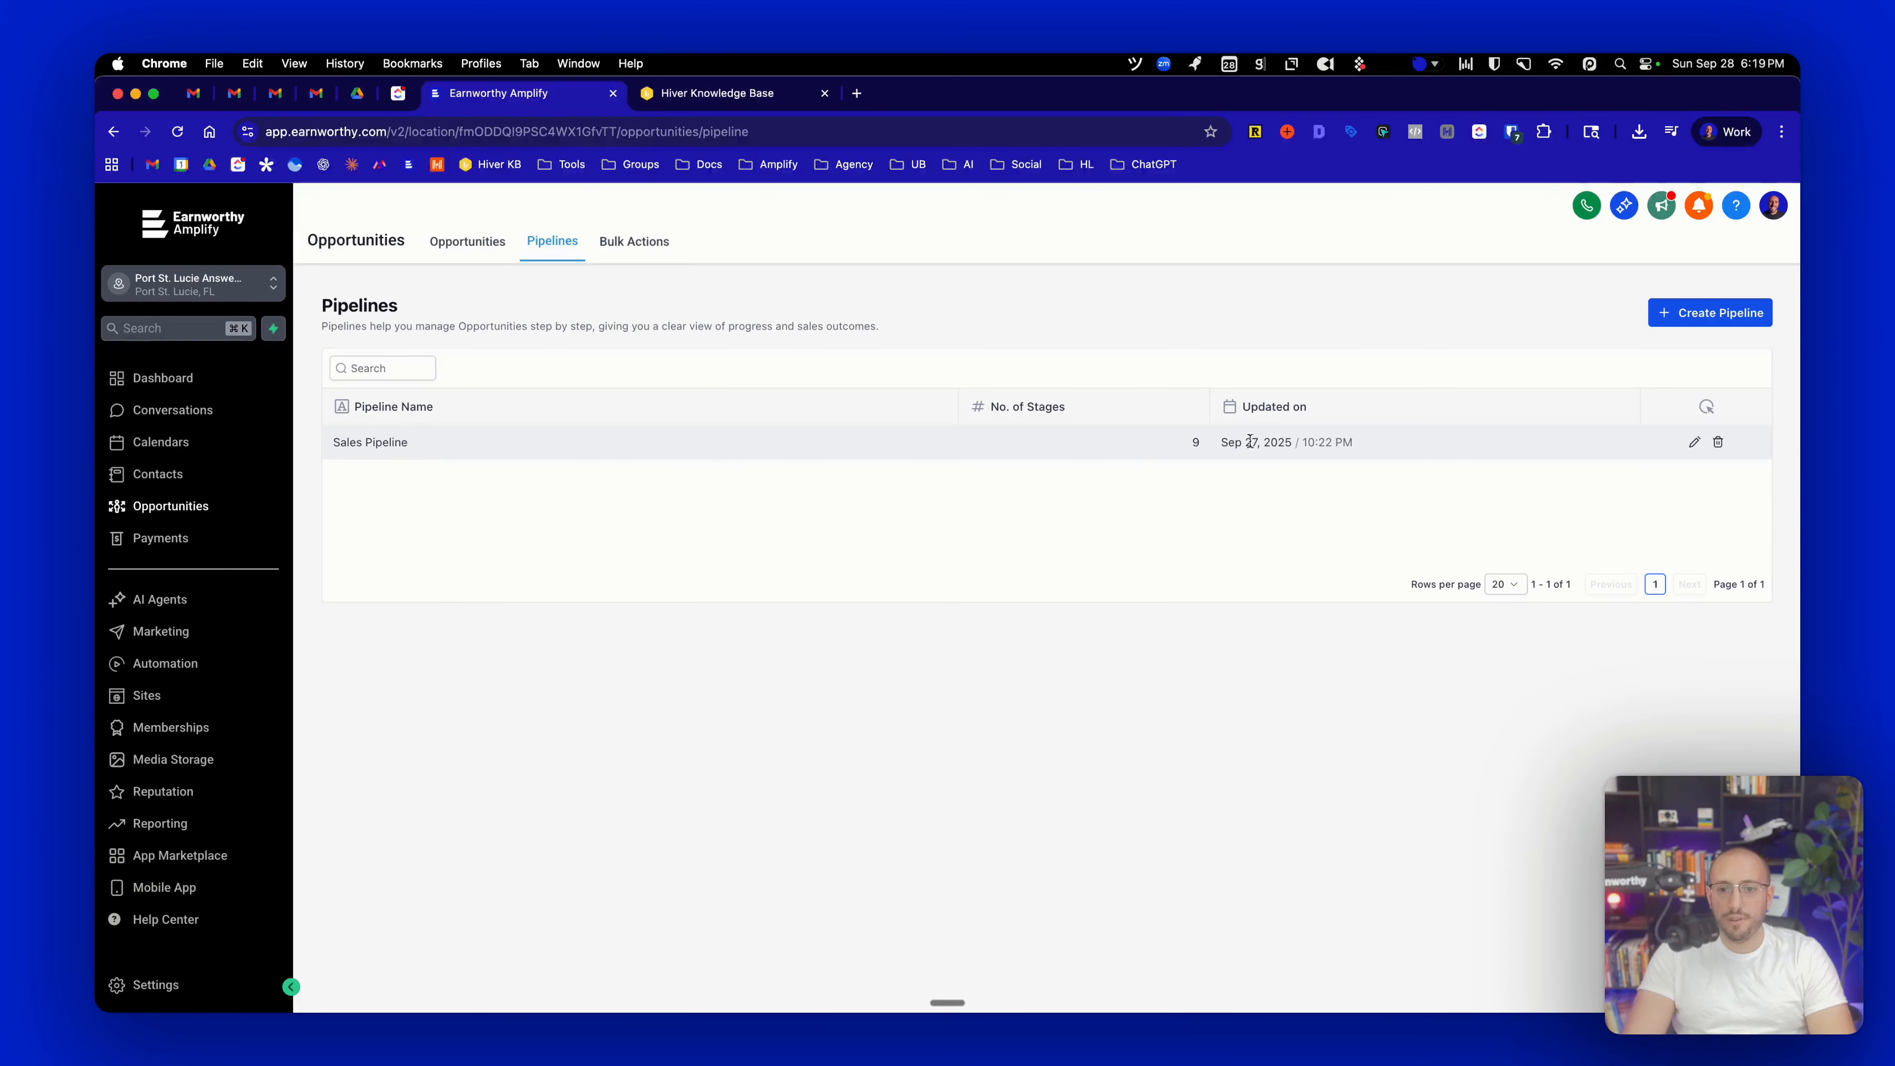
left_click(1695, 443)
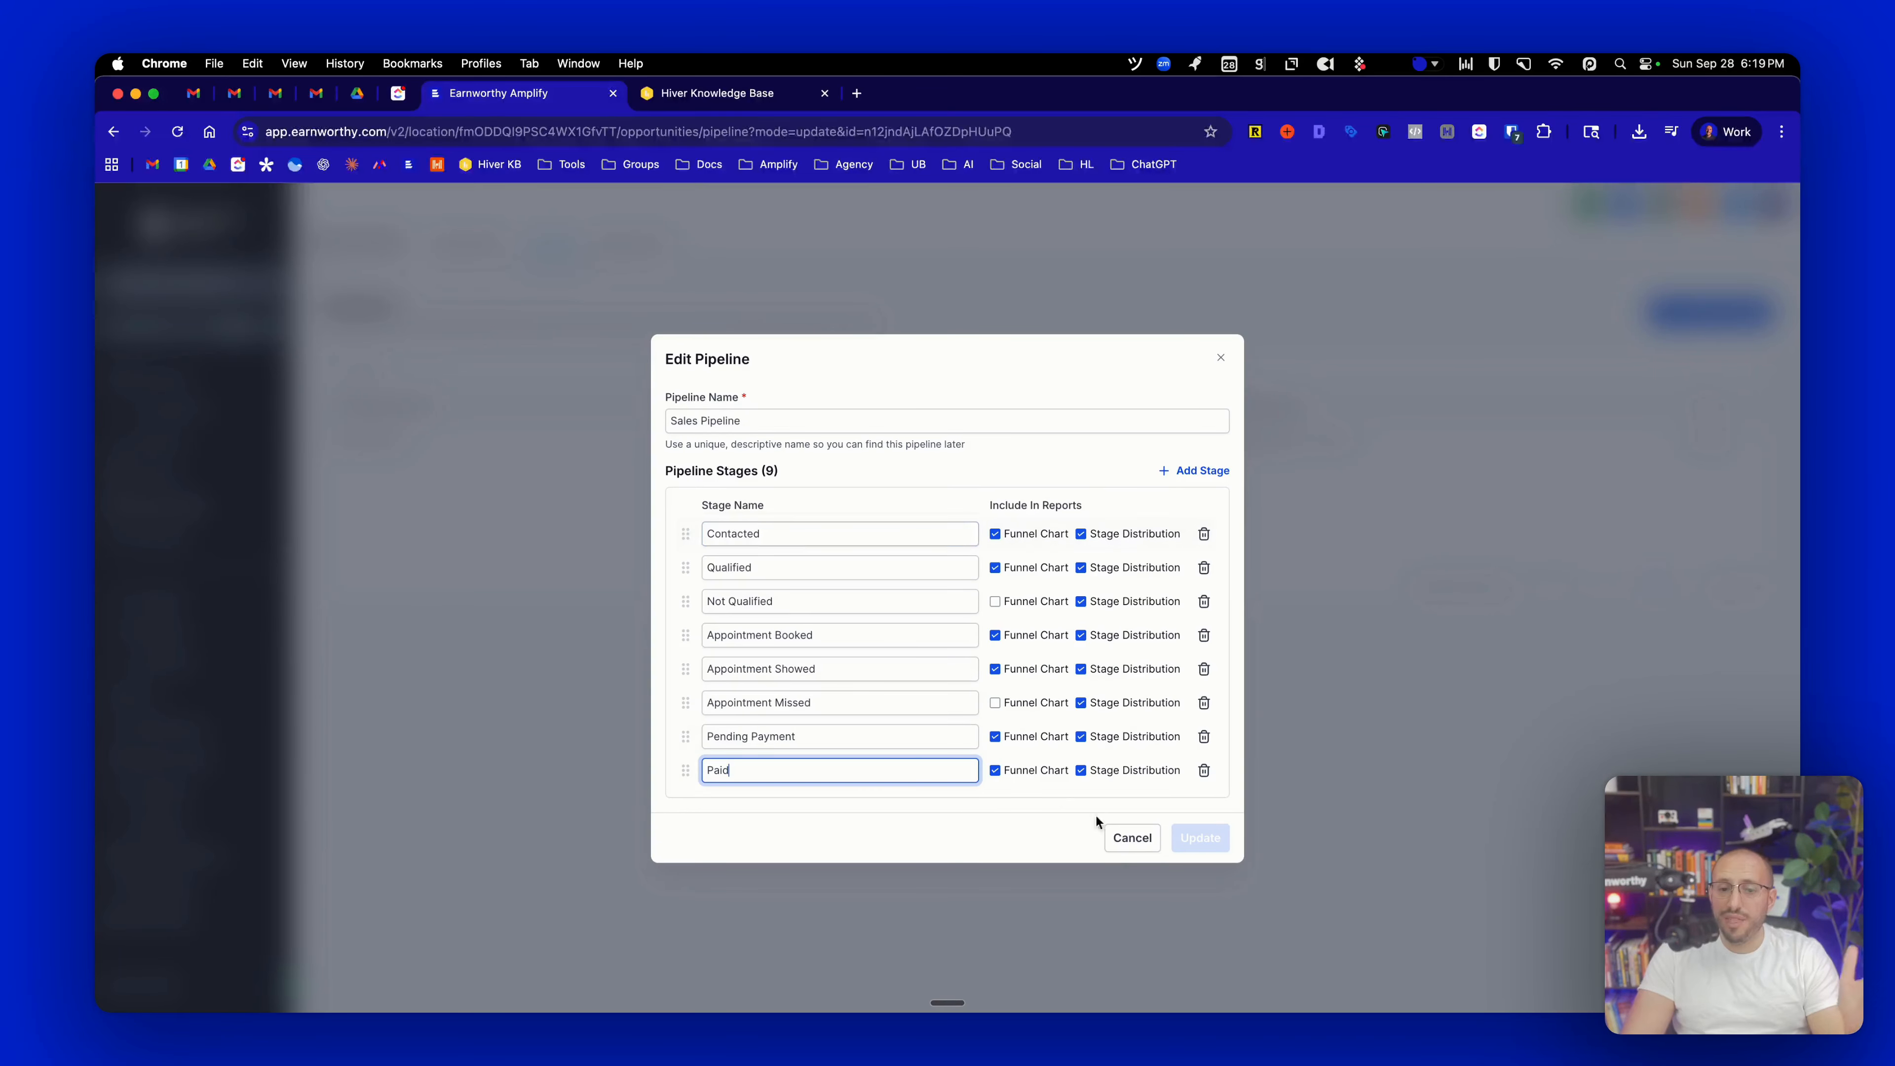
left_click(1131, 837)
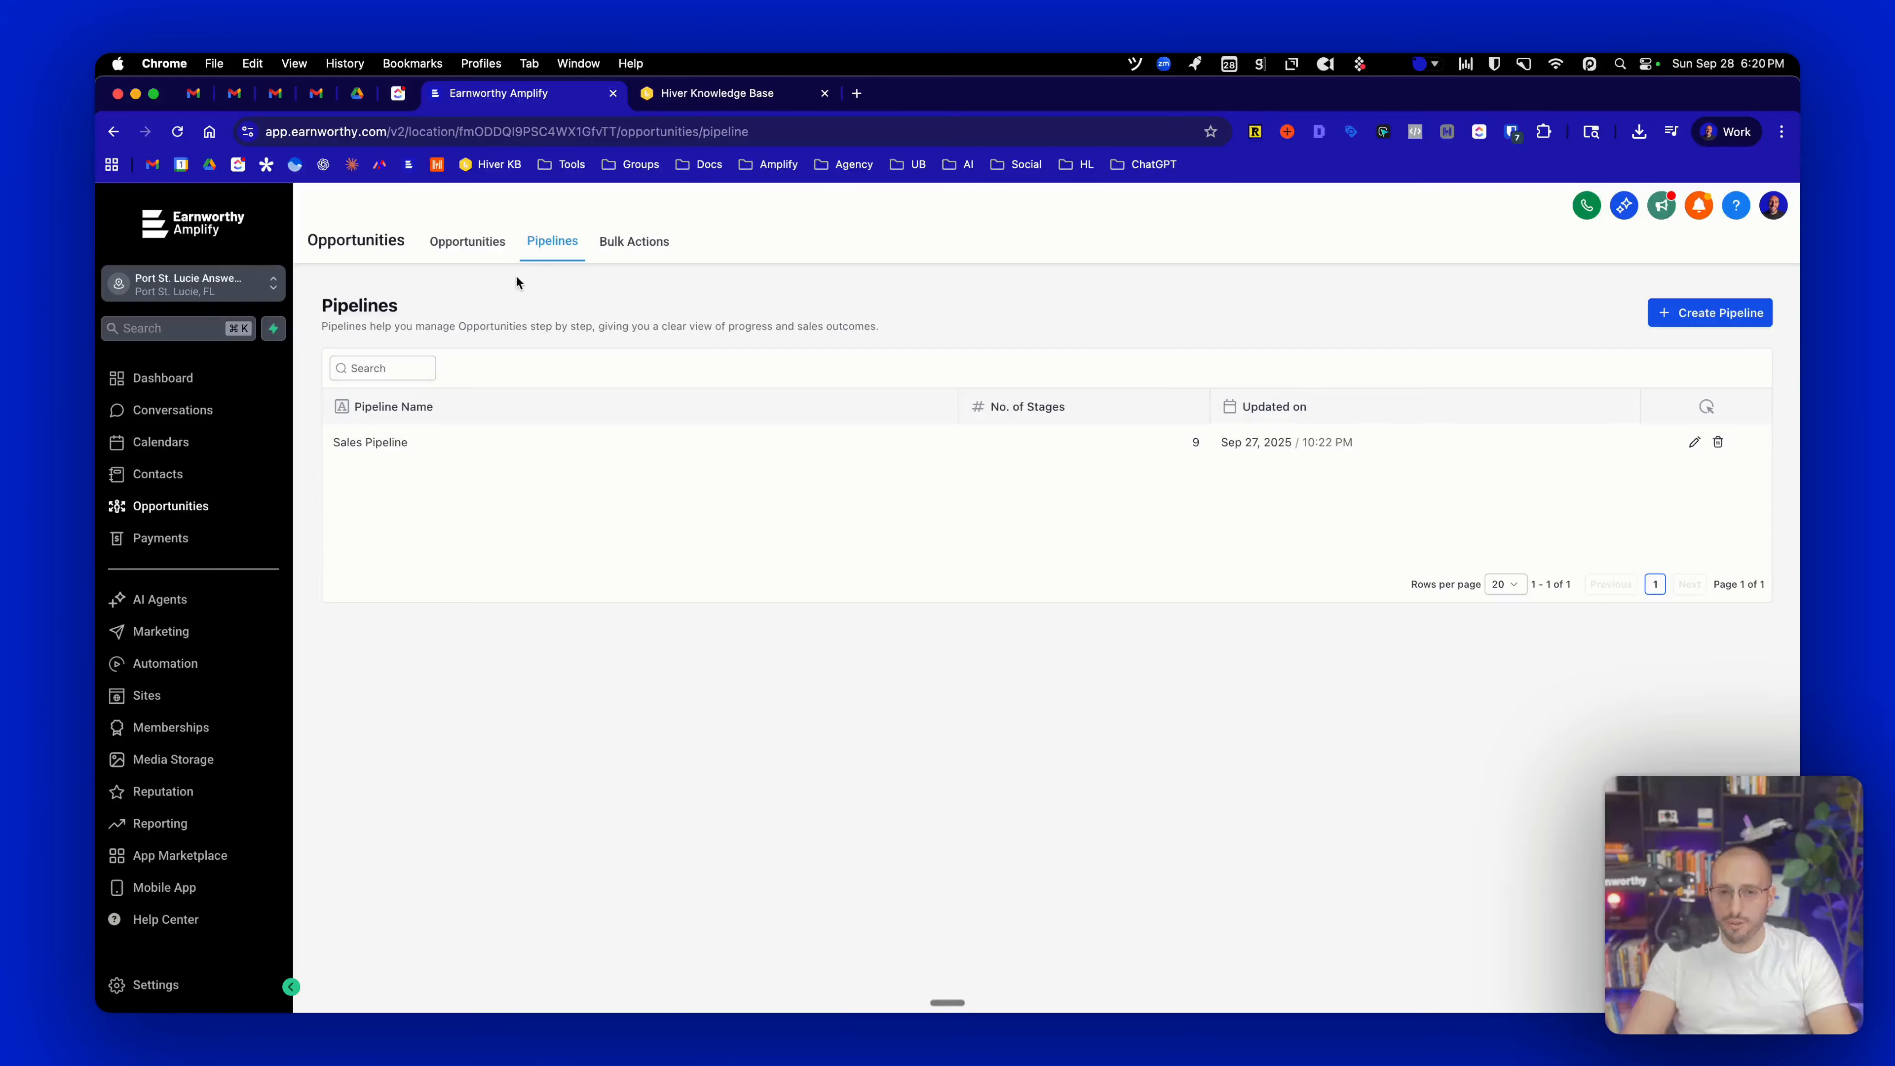
Return to the opportunities board and look through every stage column of the Sales Pipeline
left_click(463, 248)
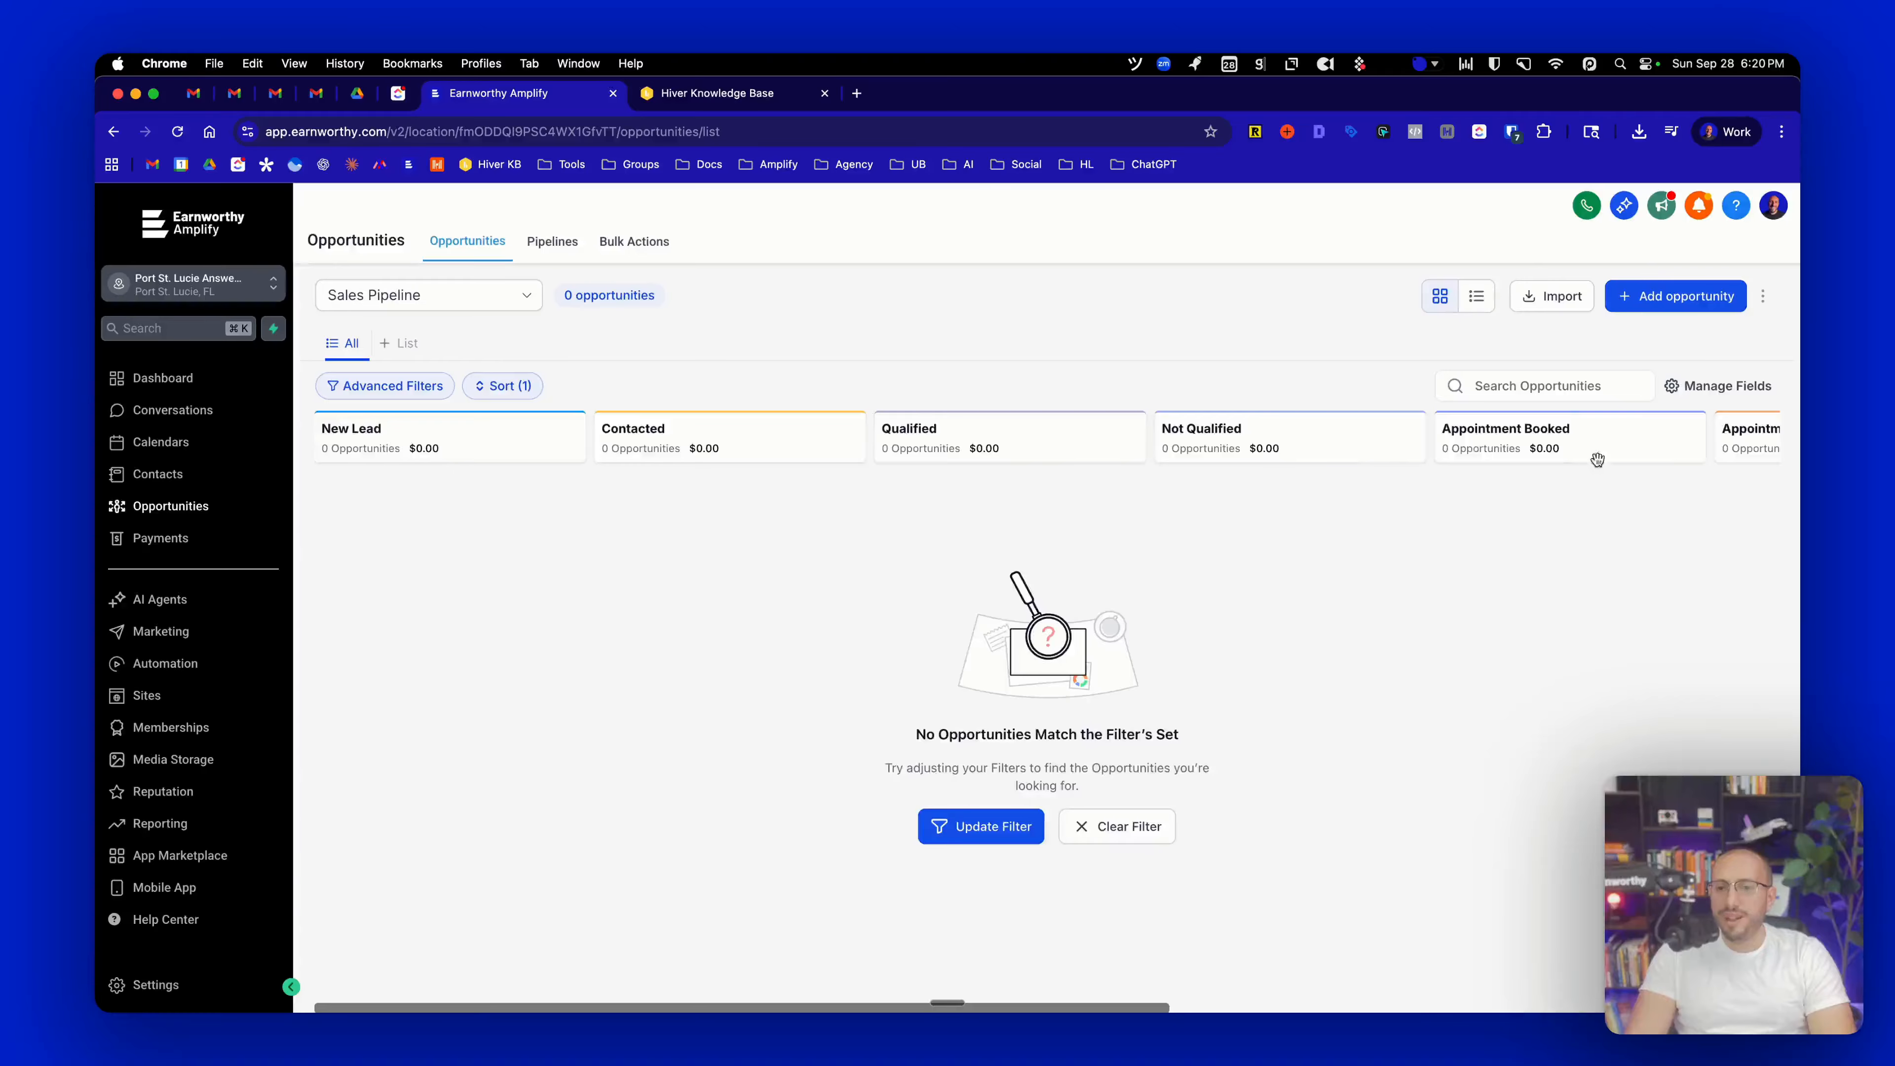
scroll(1597, 460, "right", 10)
scroll(1388, 453, "left", 10)
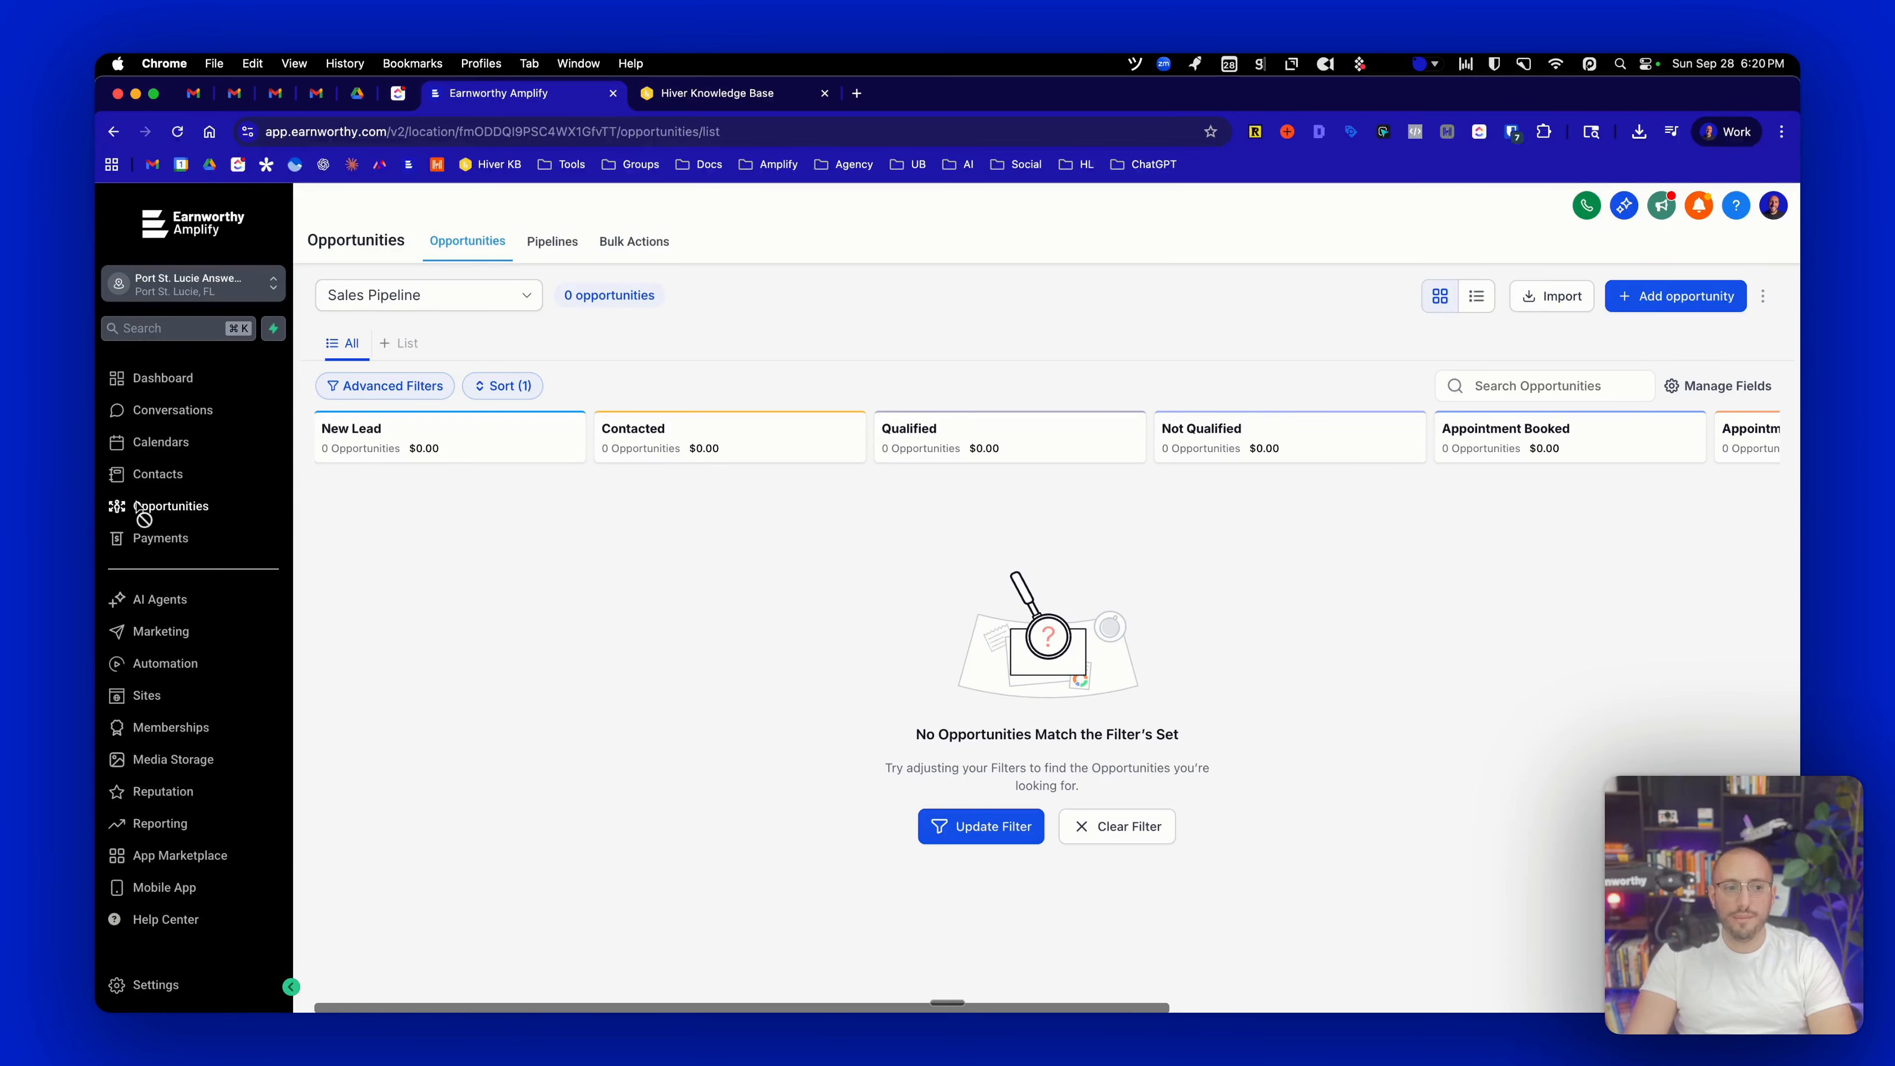
Start a new opportunity and find an existing example contact by first name to use as its primary contact
left_click(1704, 298)
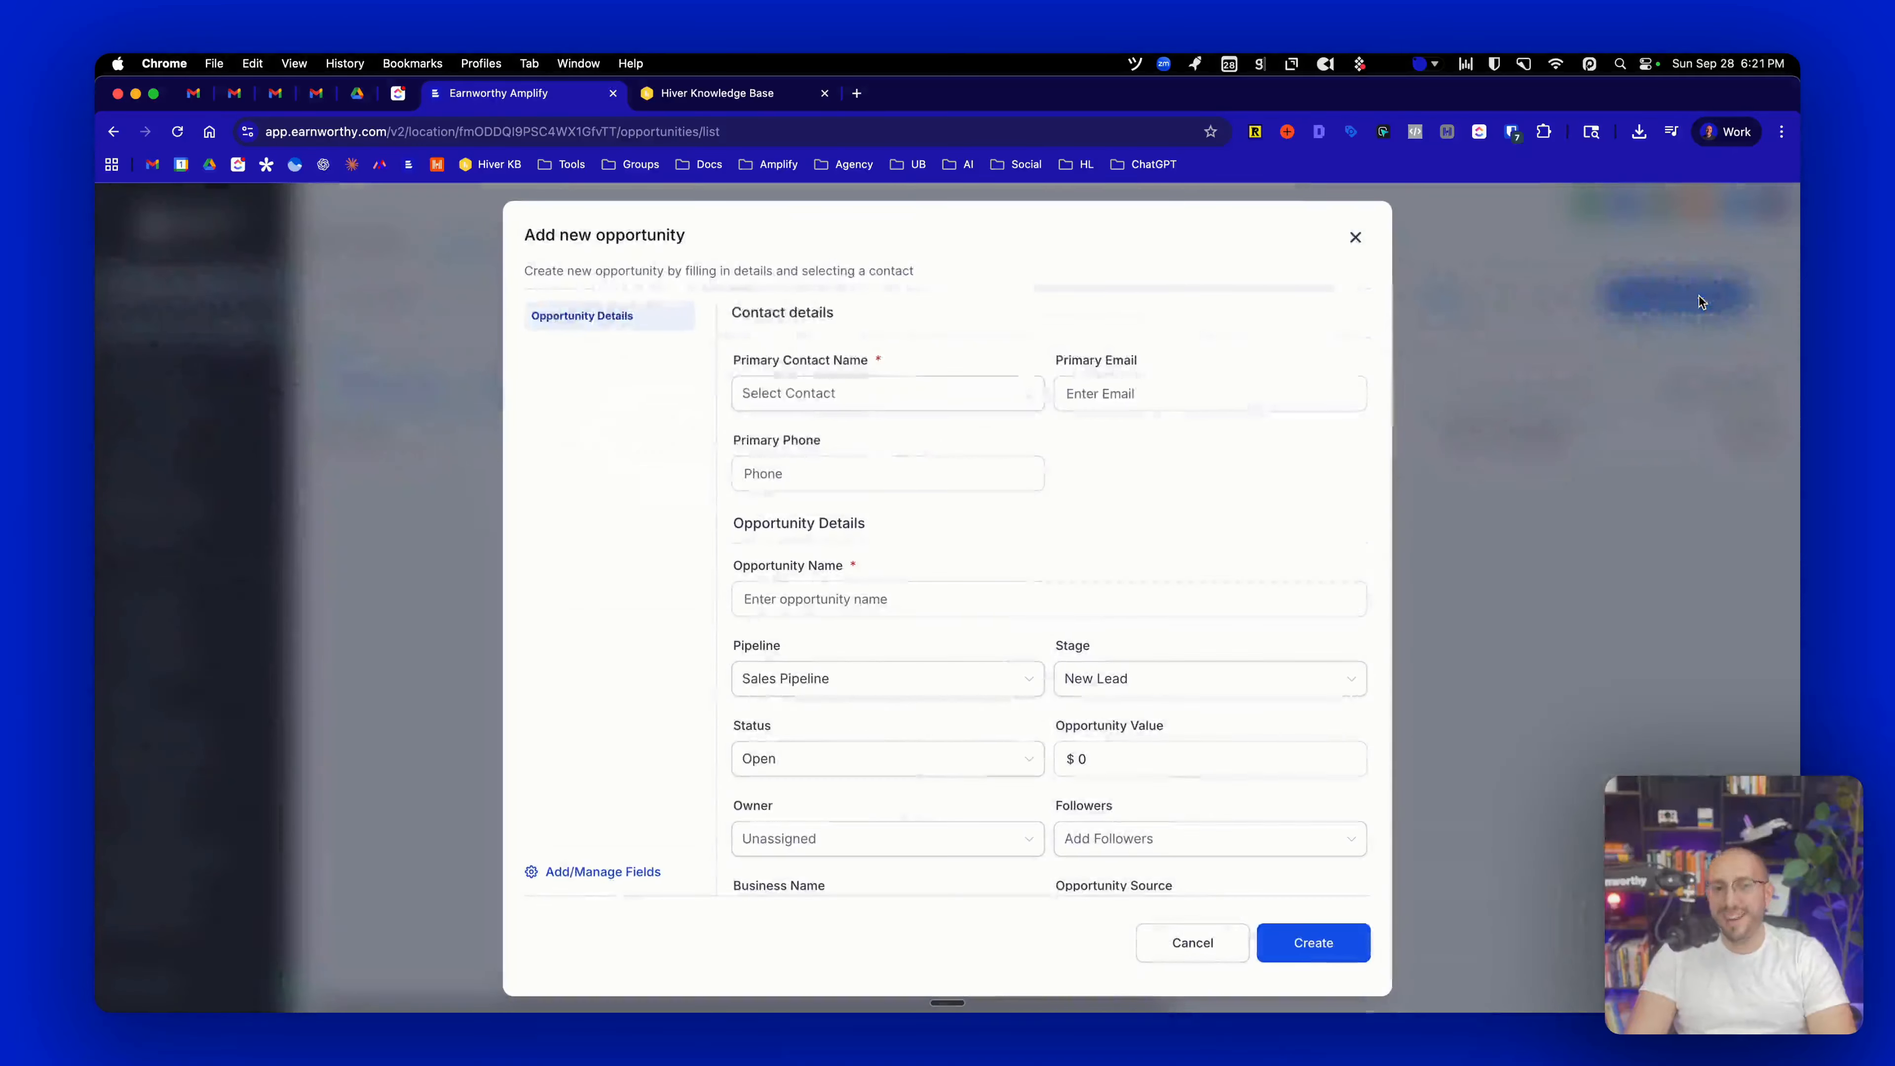
left_click(797, 403)
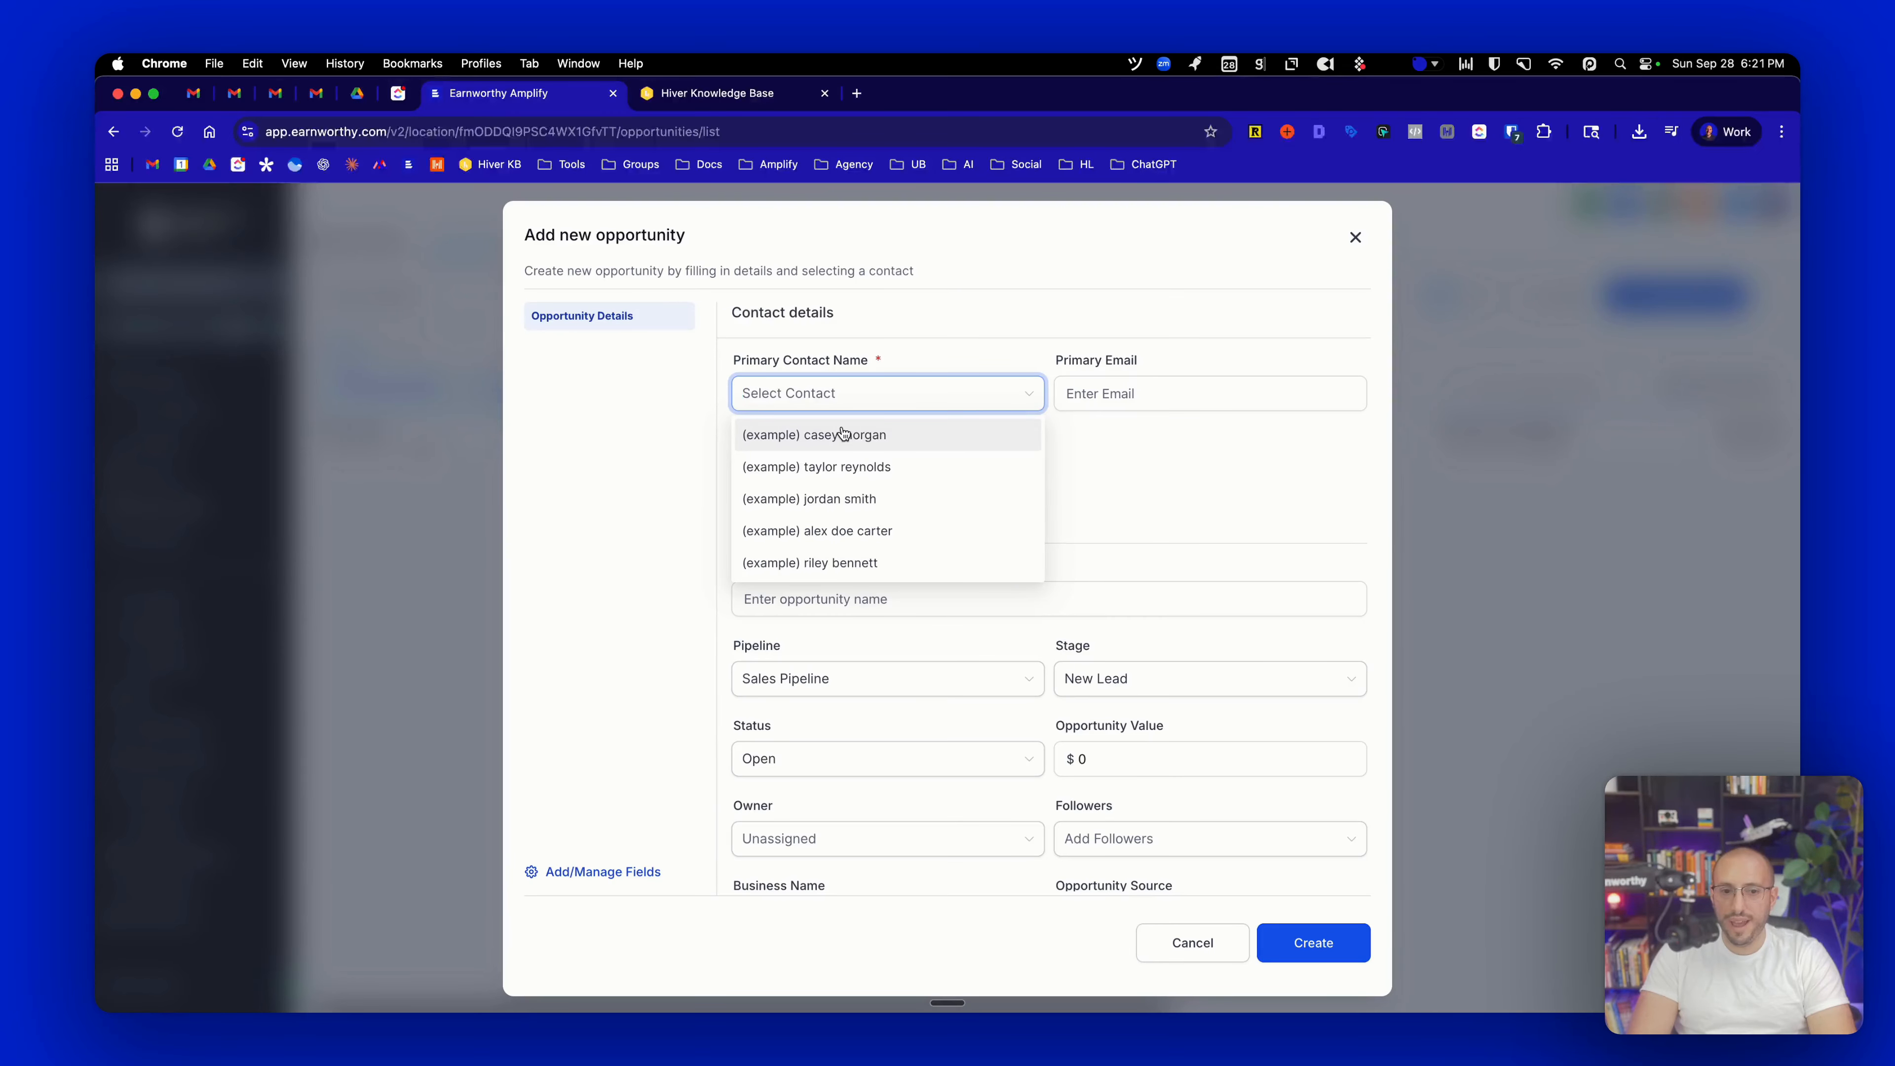
type("jordan")
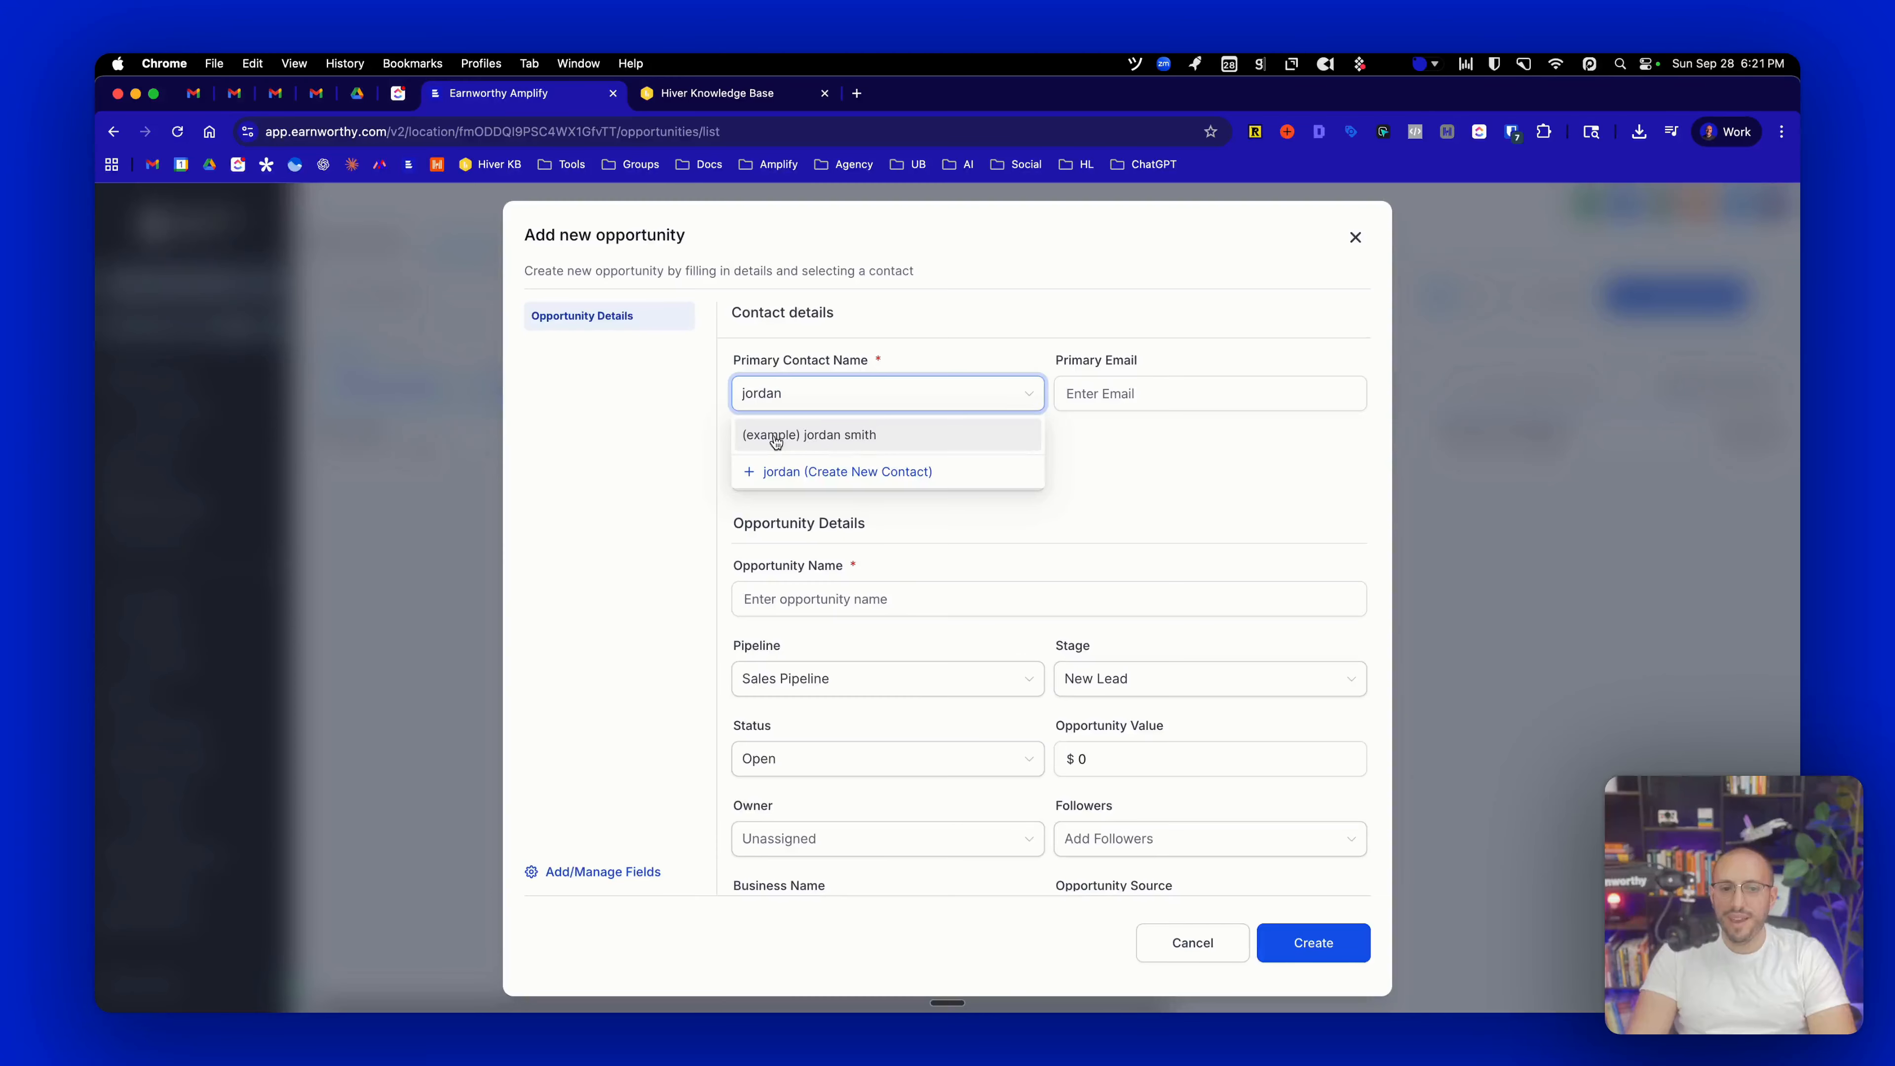
left_click(839, 440)
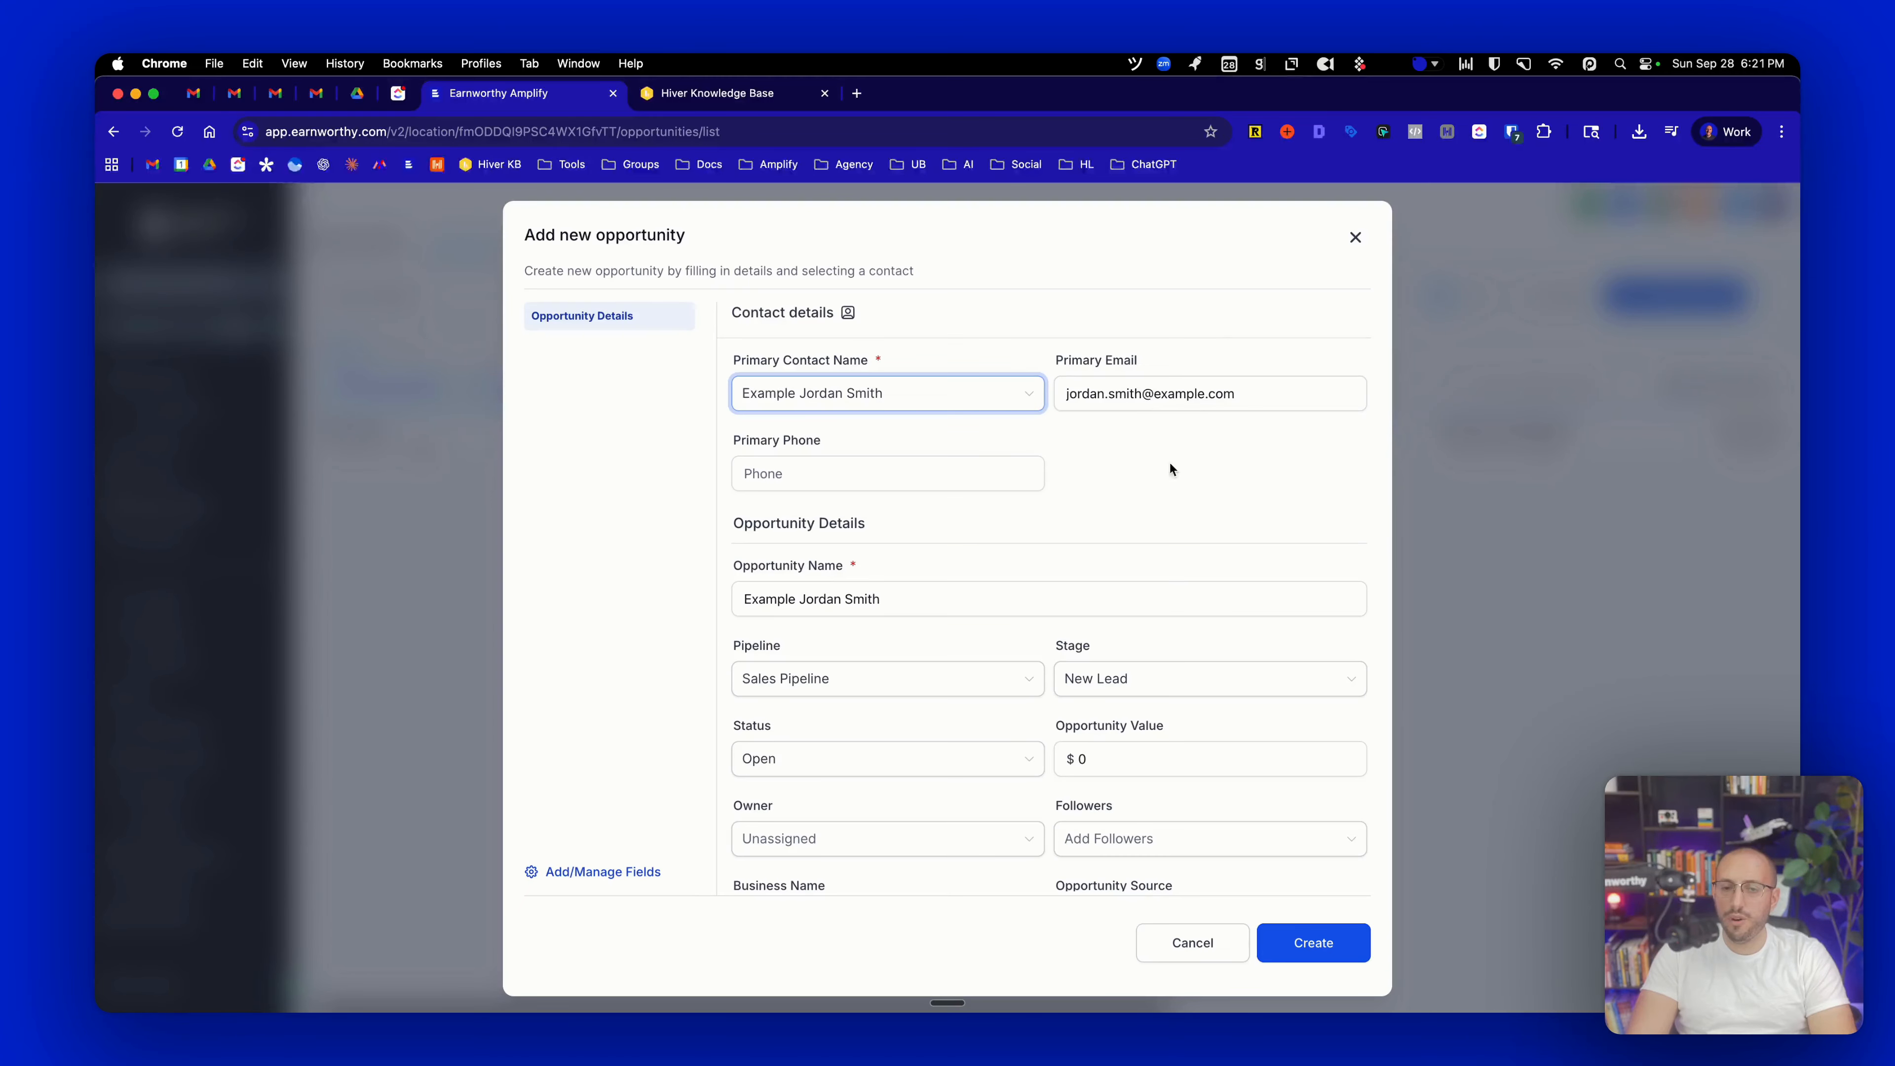
Keep the prefilled opportunity name and assign the opportunity to the Sales Pipeline at the New Lead stage
scroll(1068, 528, "down", 1)
scroll(1071, 531, "down", 3)
left_click(858, 478)
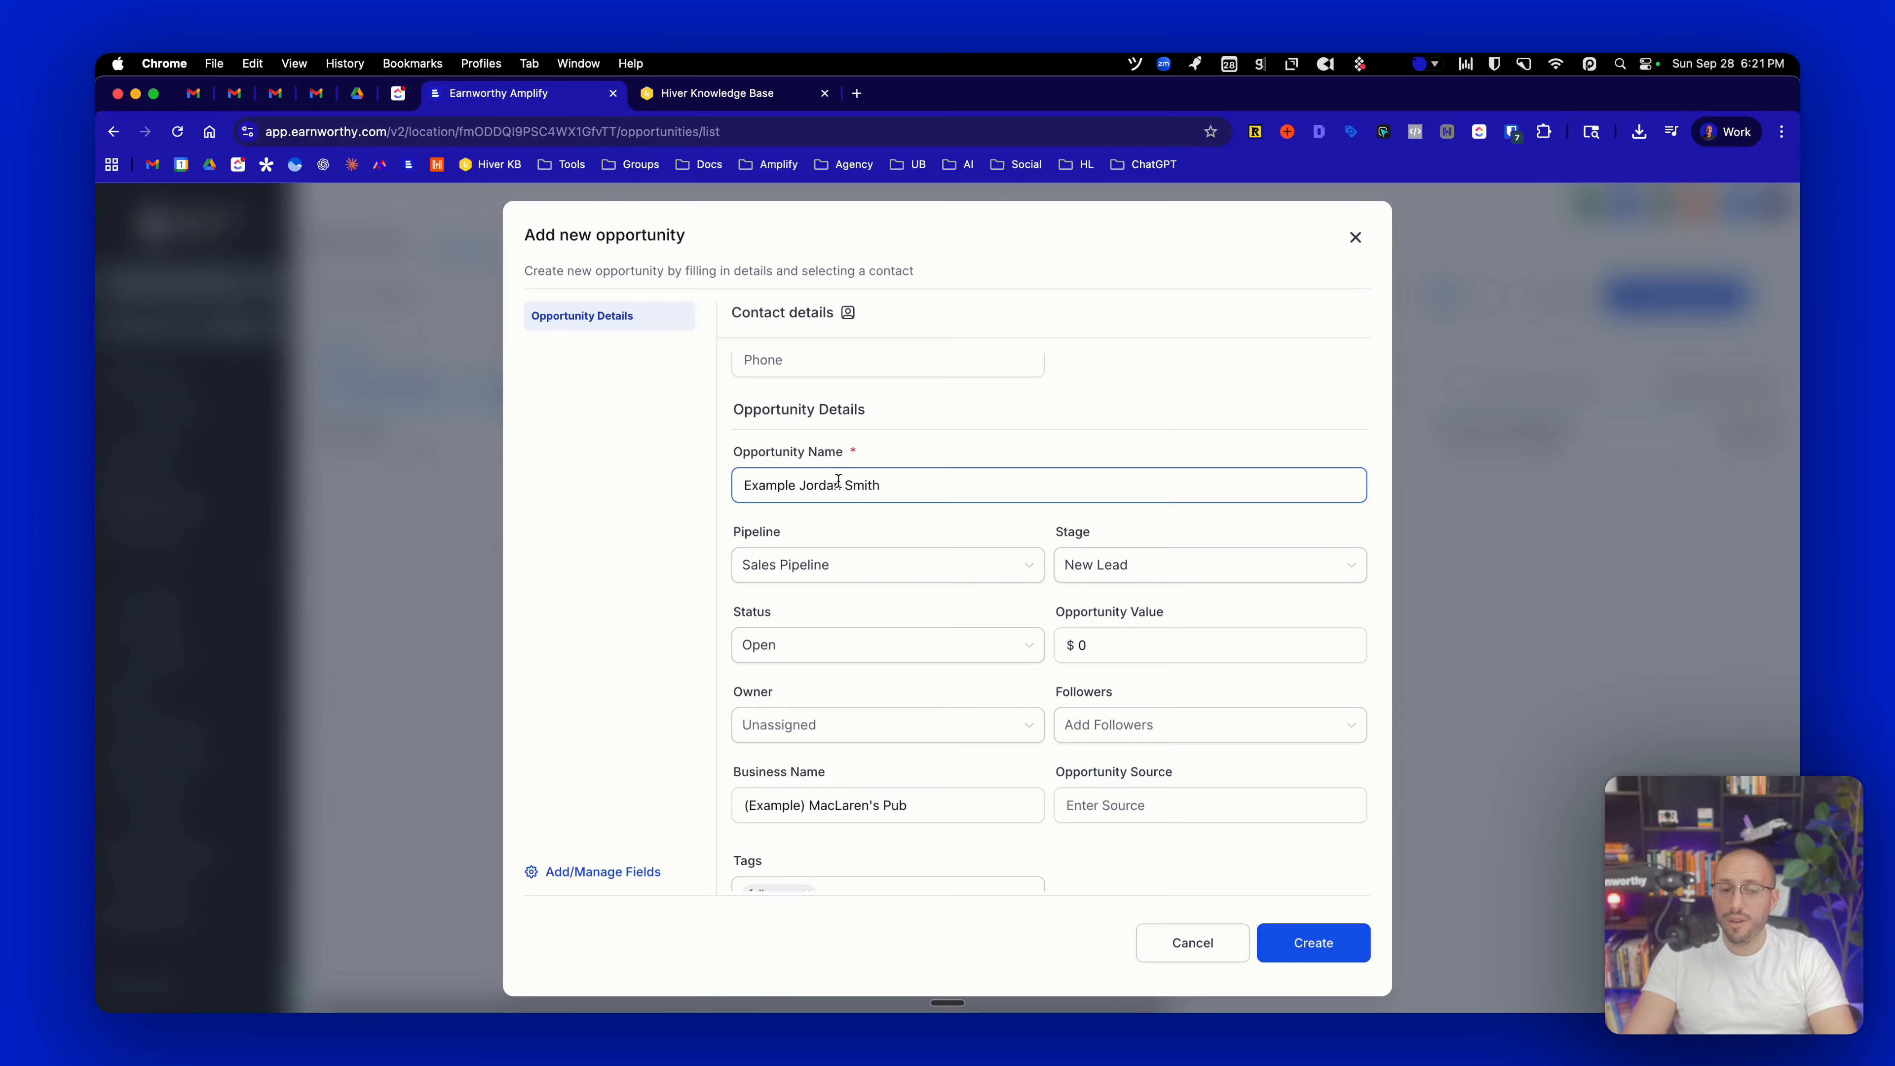
left_click(787, 457)
left_click(870, 470)
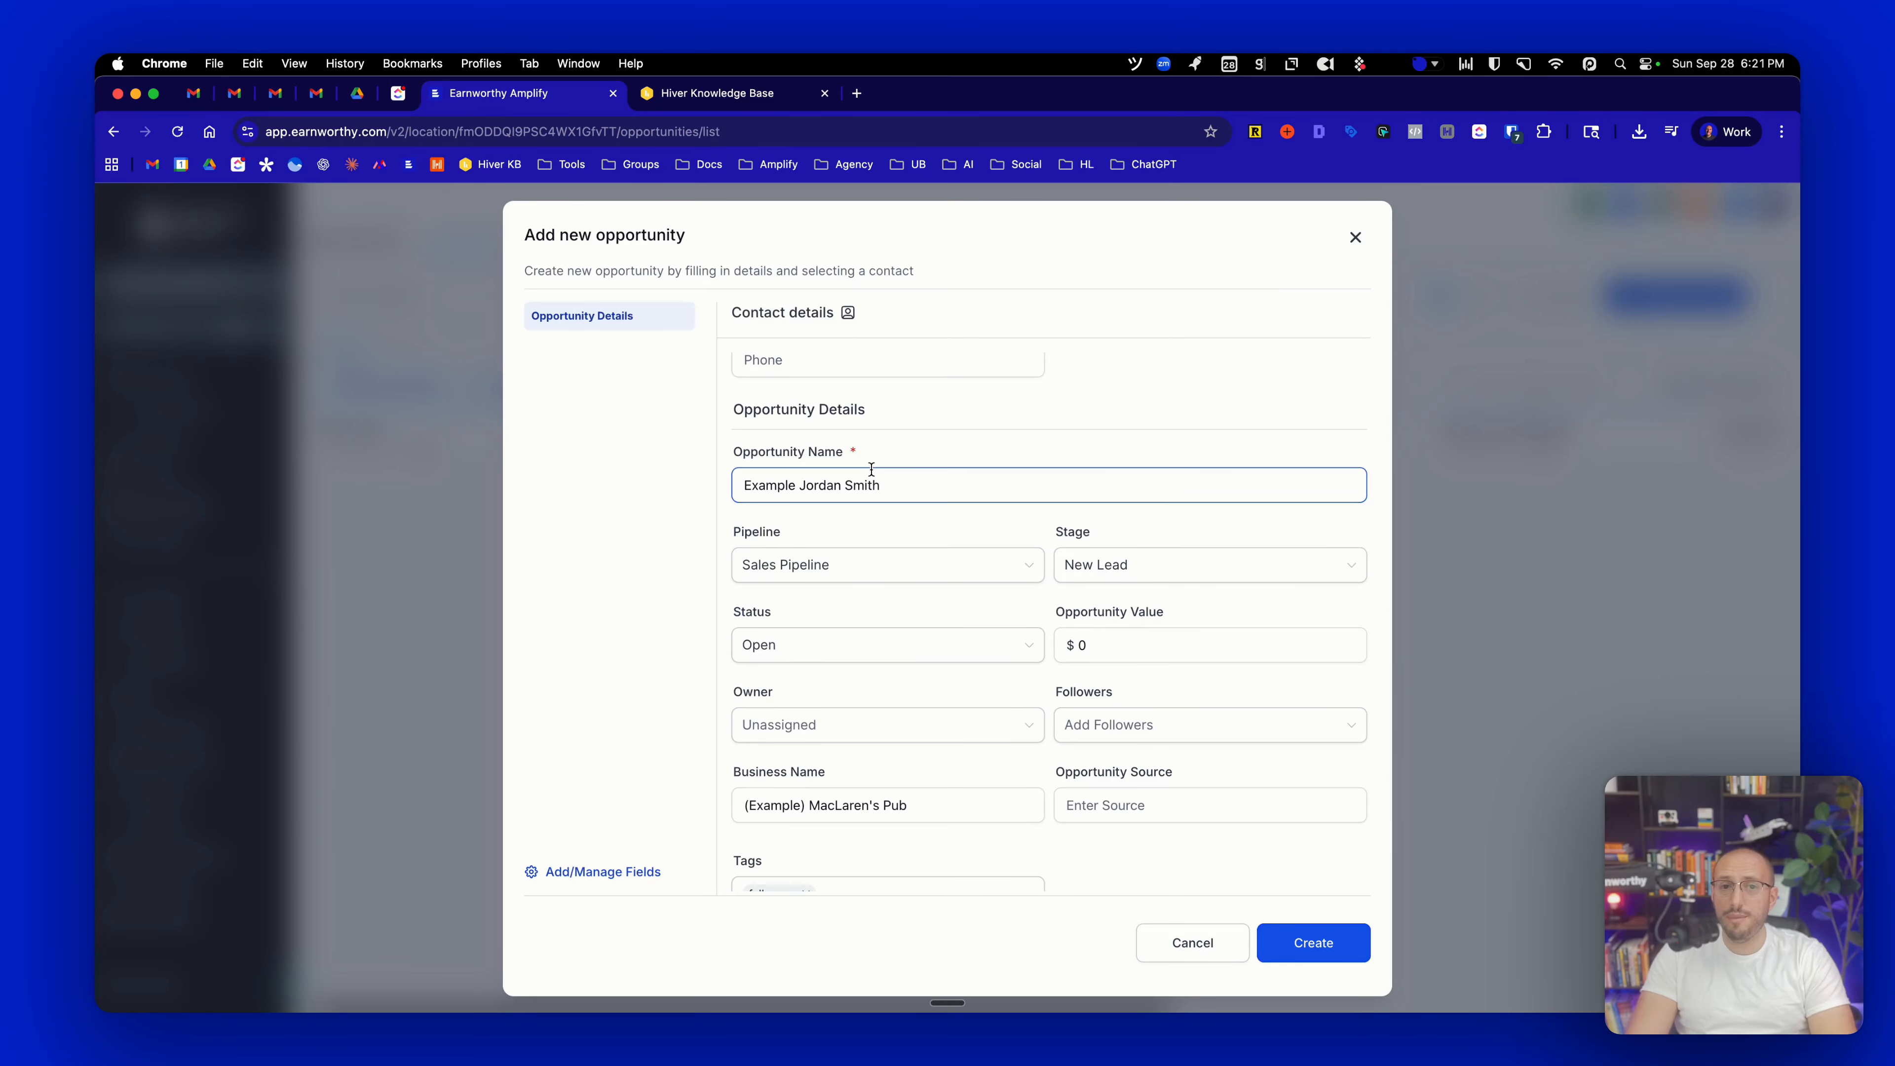
scroll(885, 480, "down", 1)
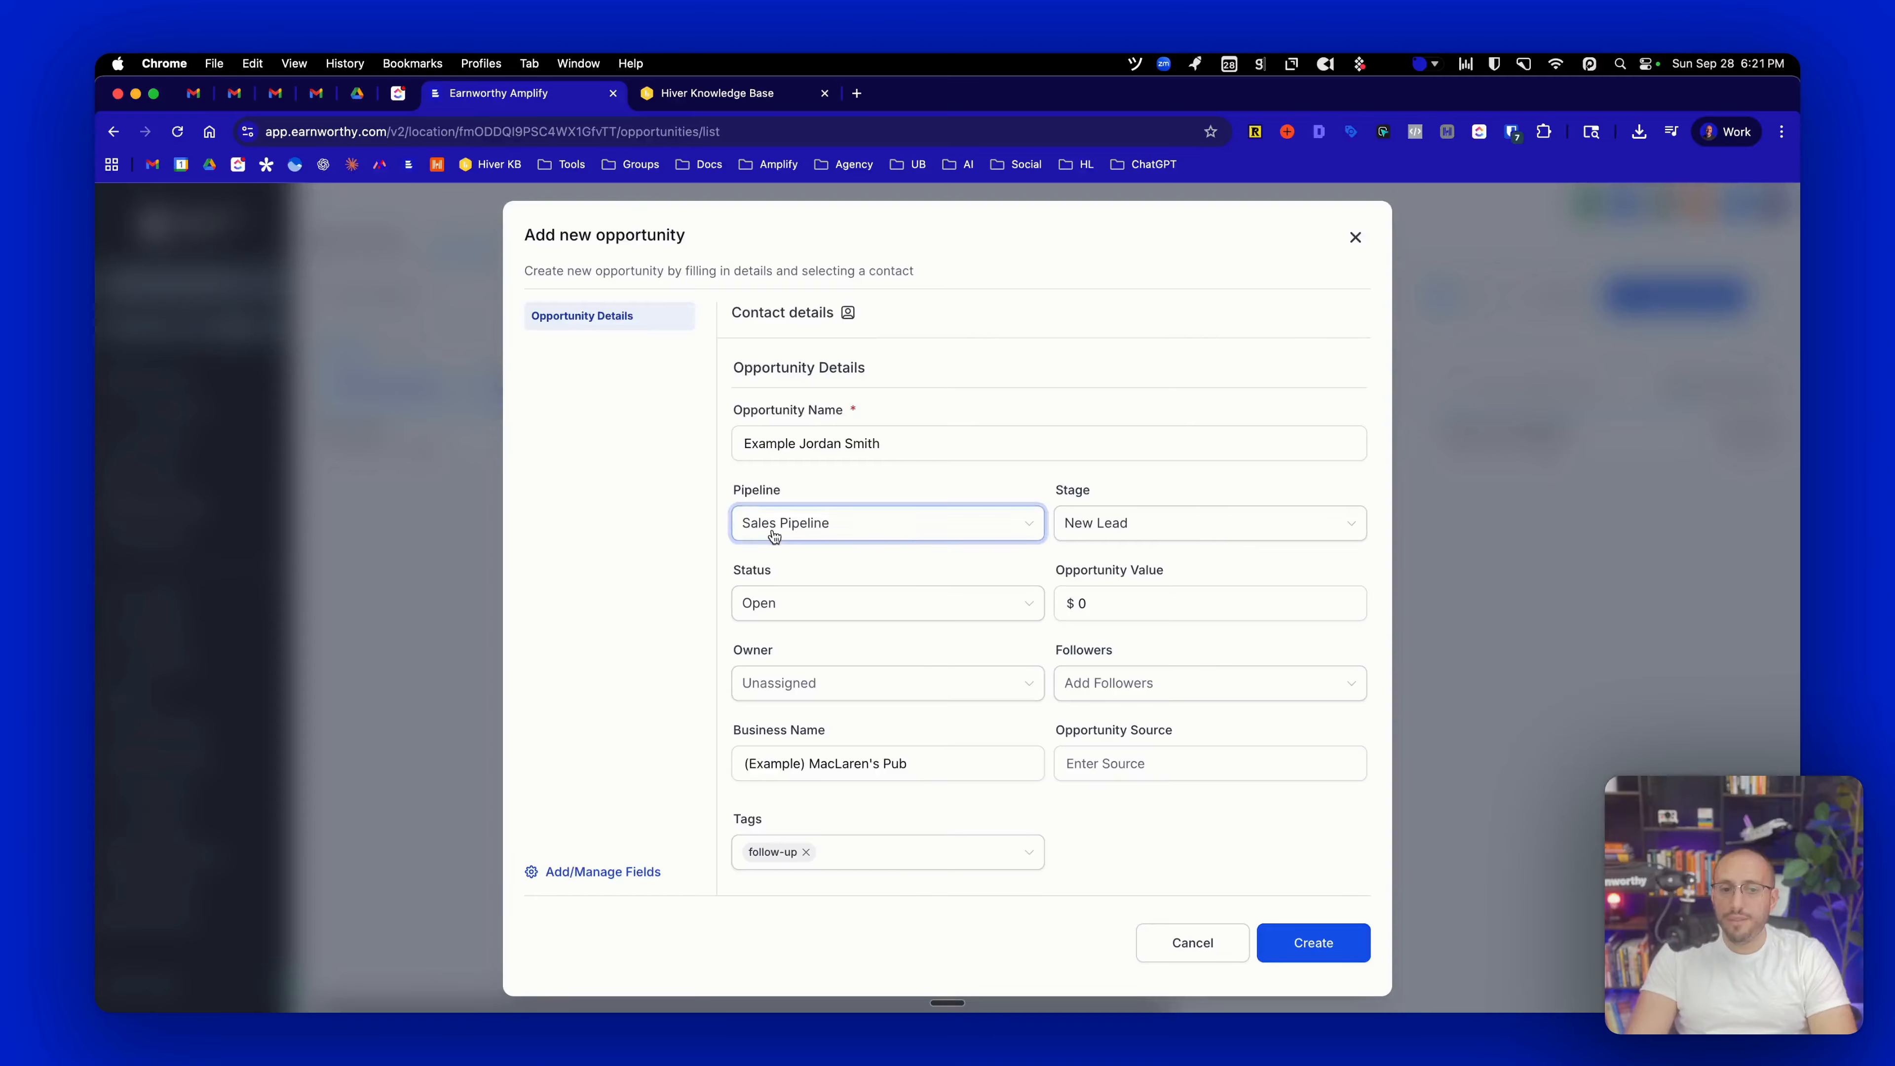
left_click(789, 532)
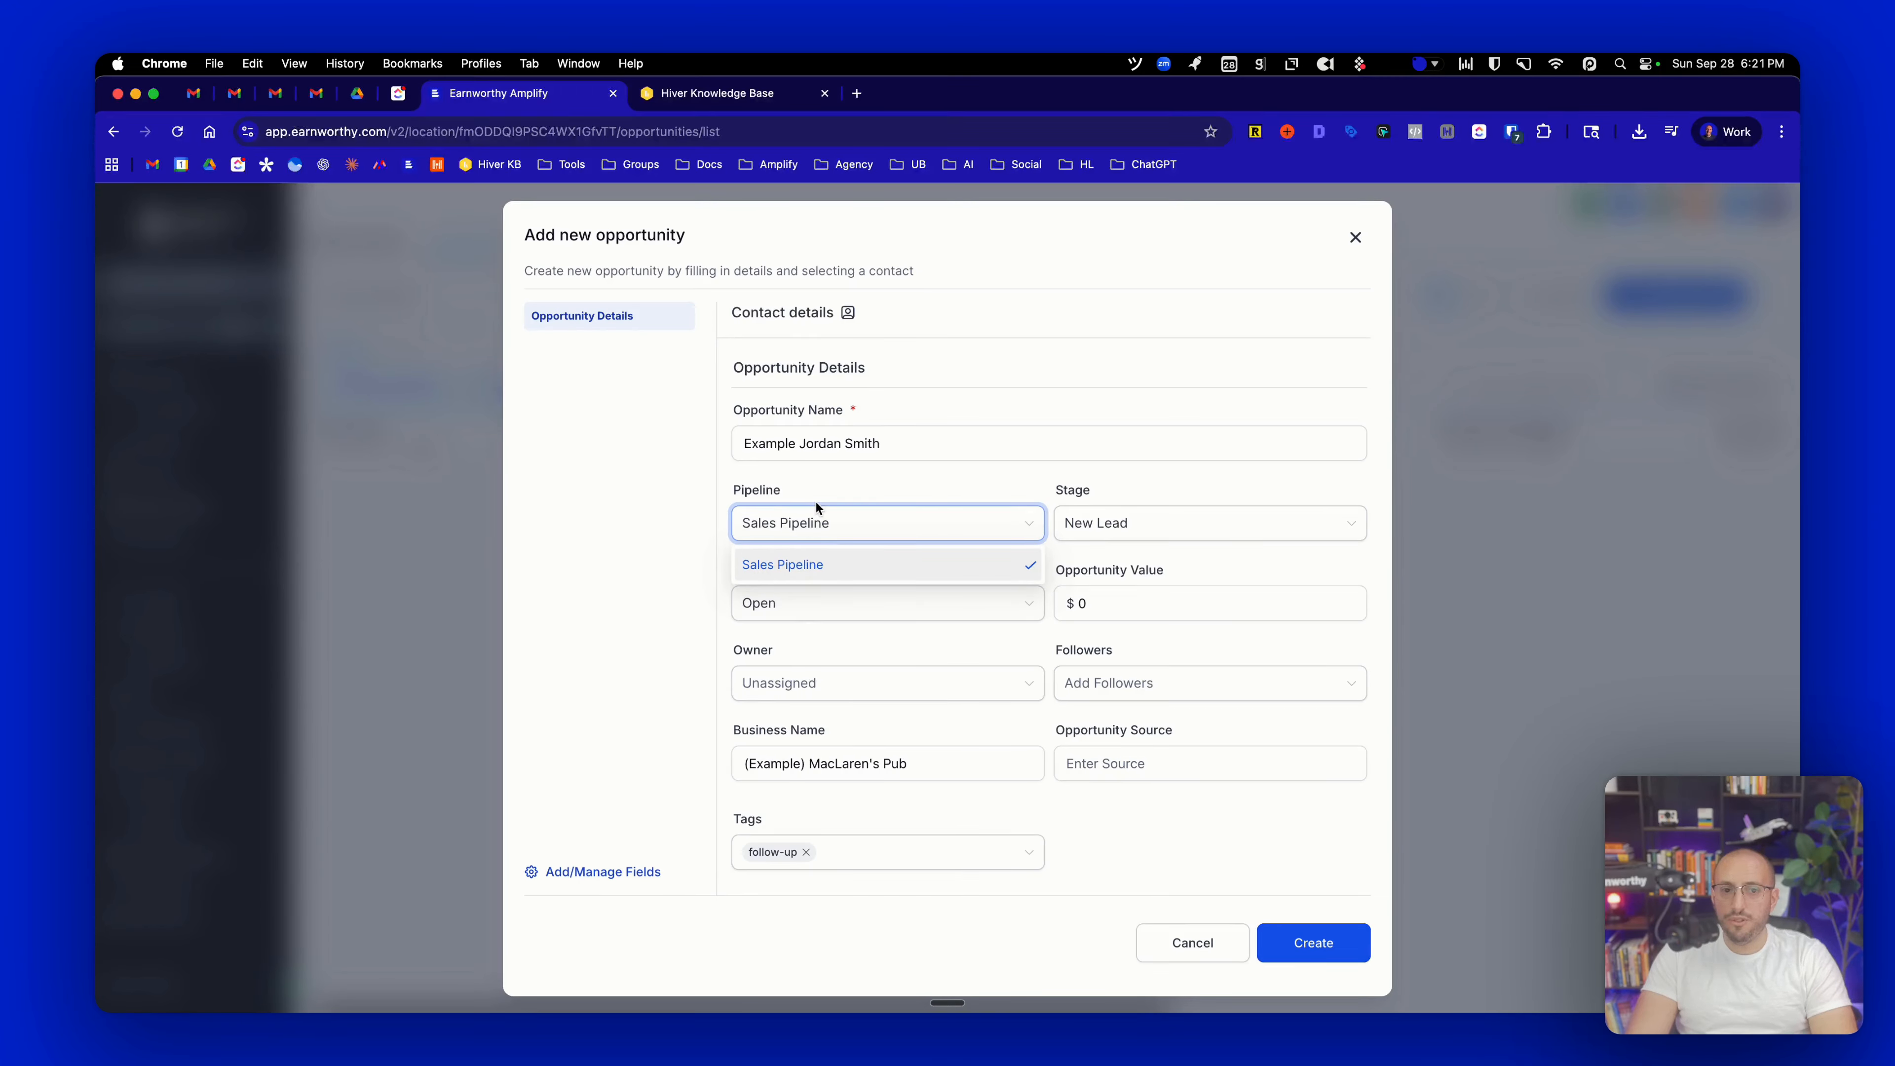
left_click(1119, 524)
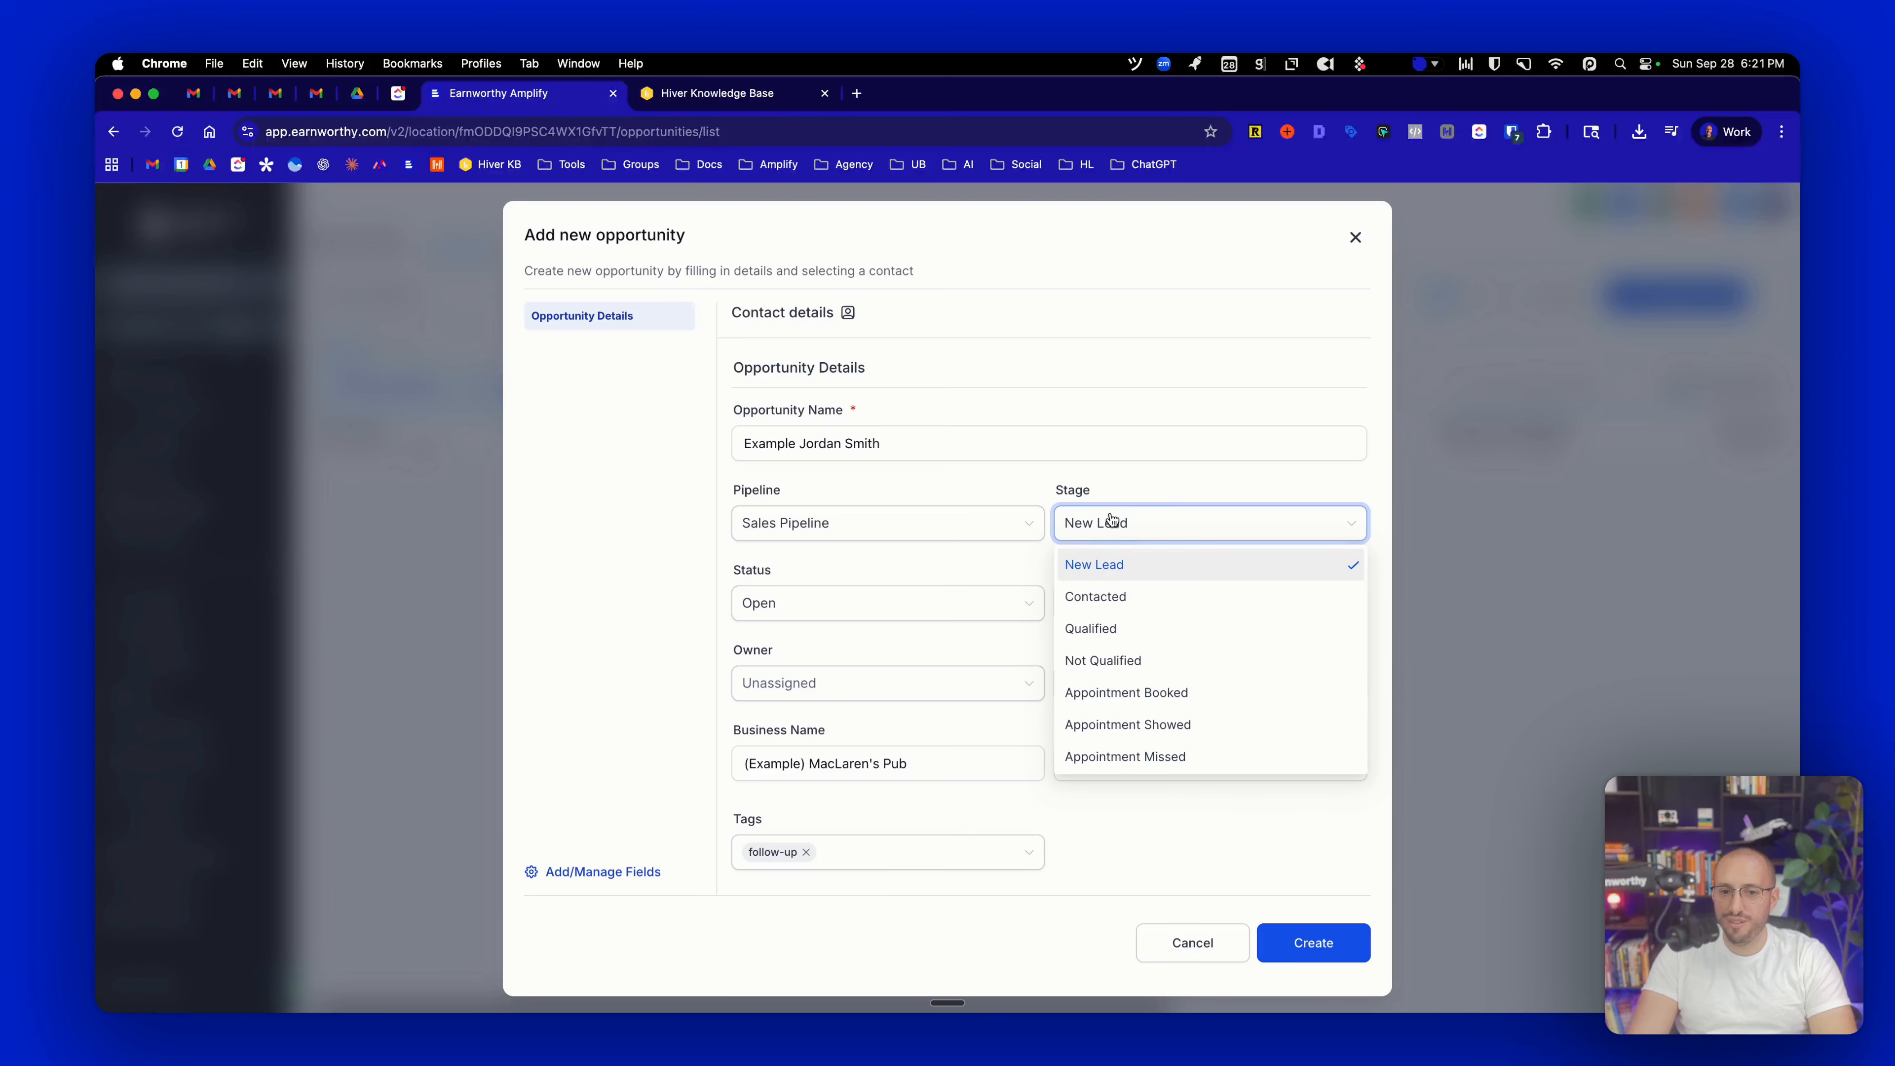
left_click(1104, 570)
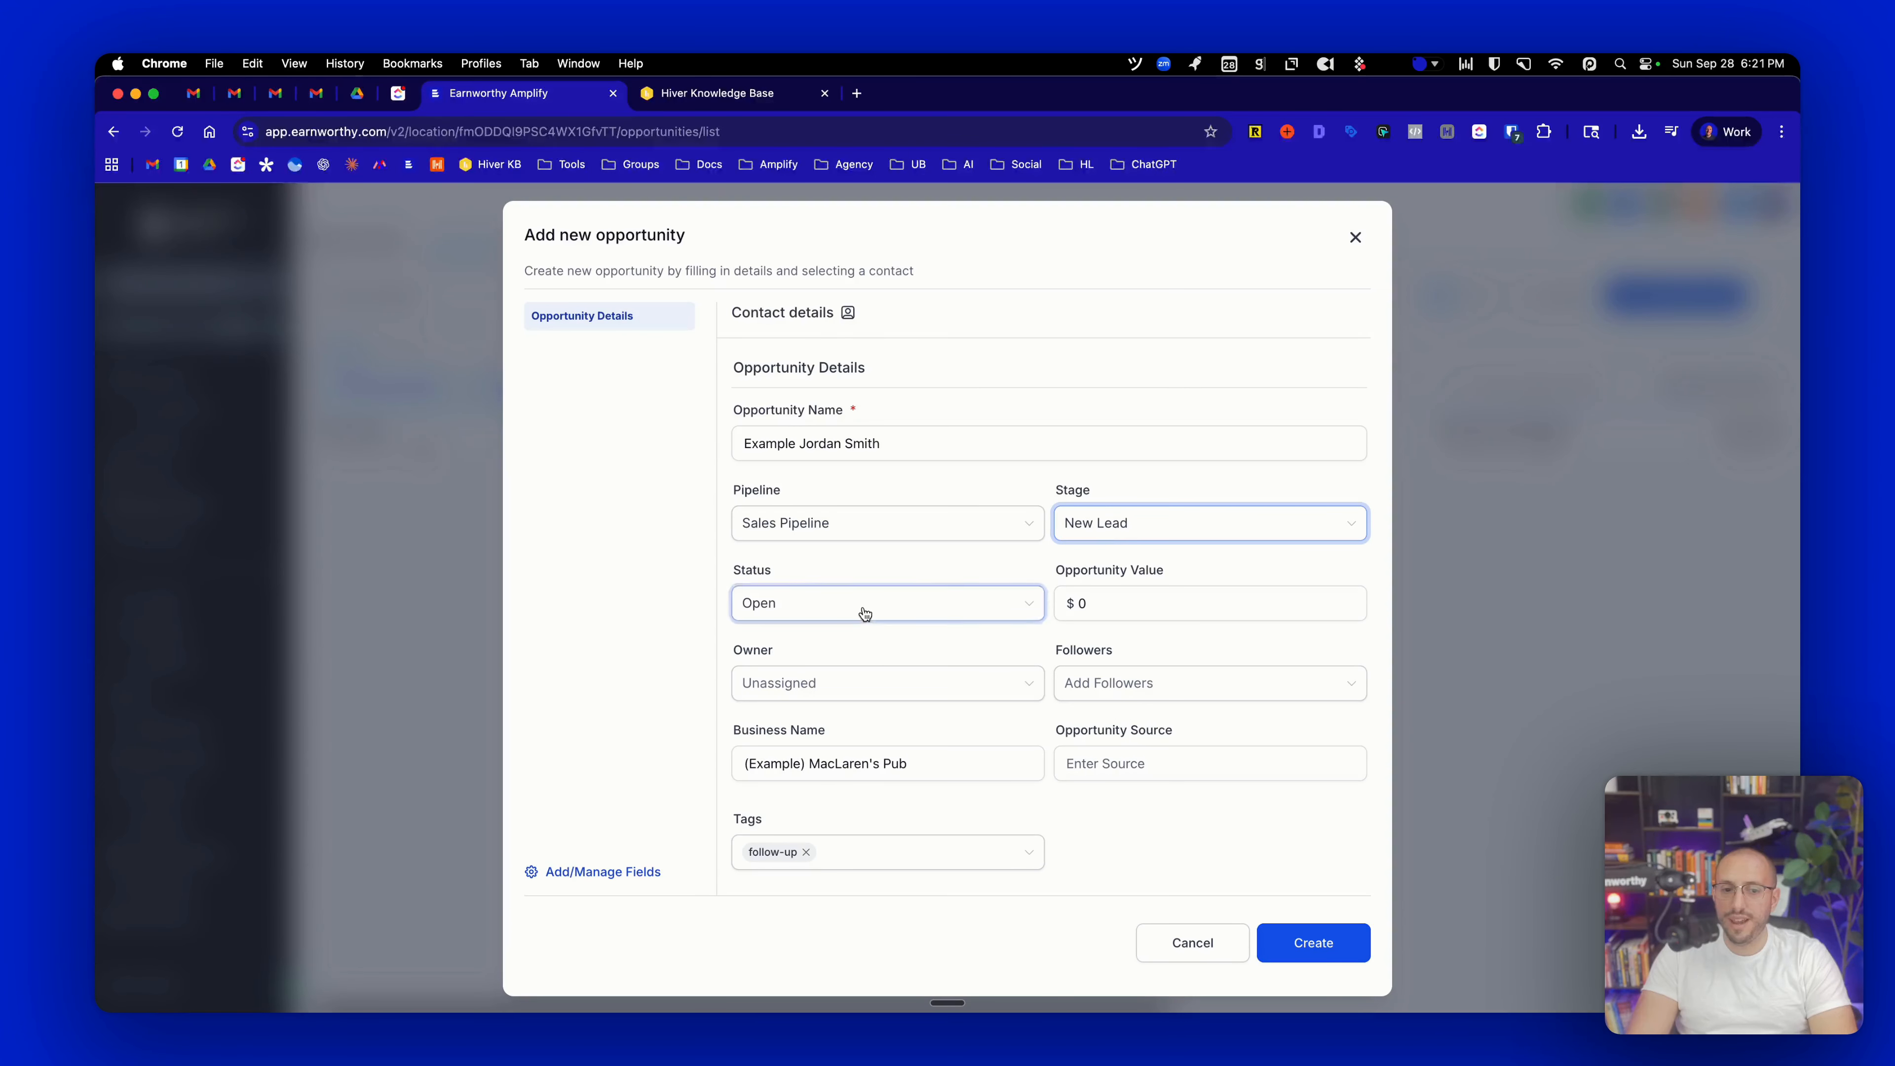
Review the opportunity's status options and its value, owner, followers, business name and source fields
left_click(798, 609)
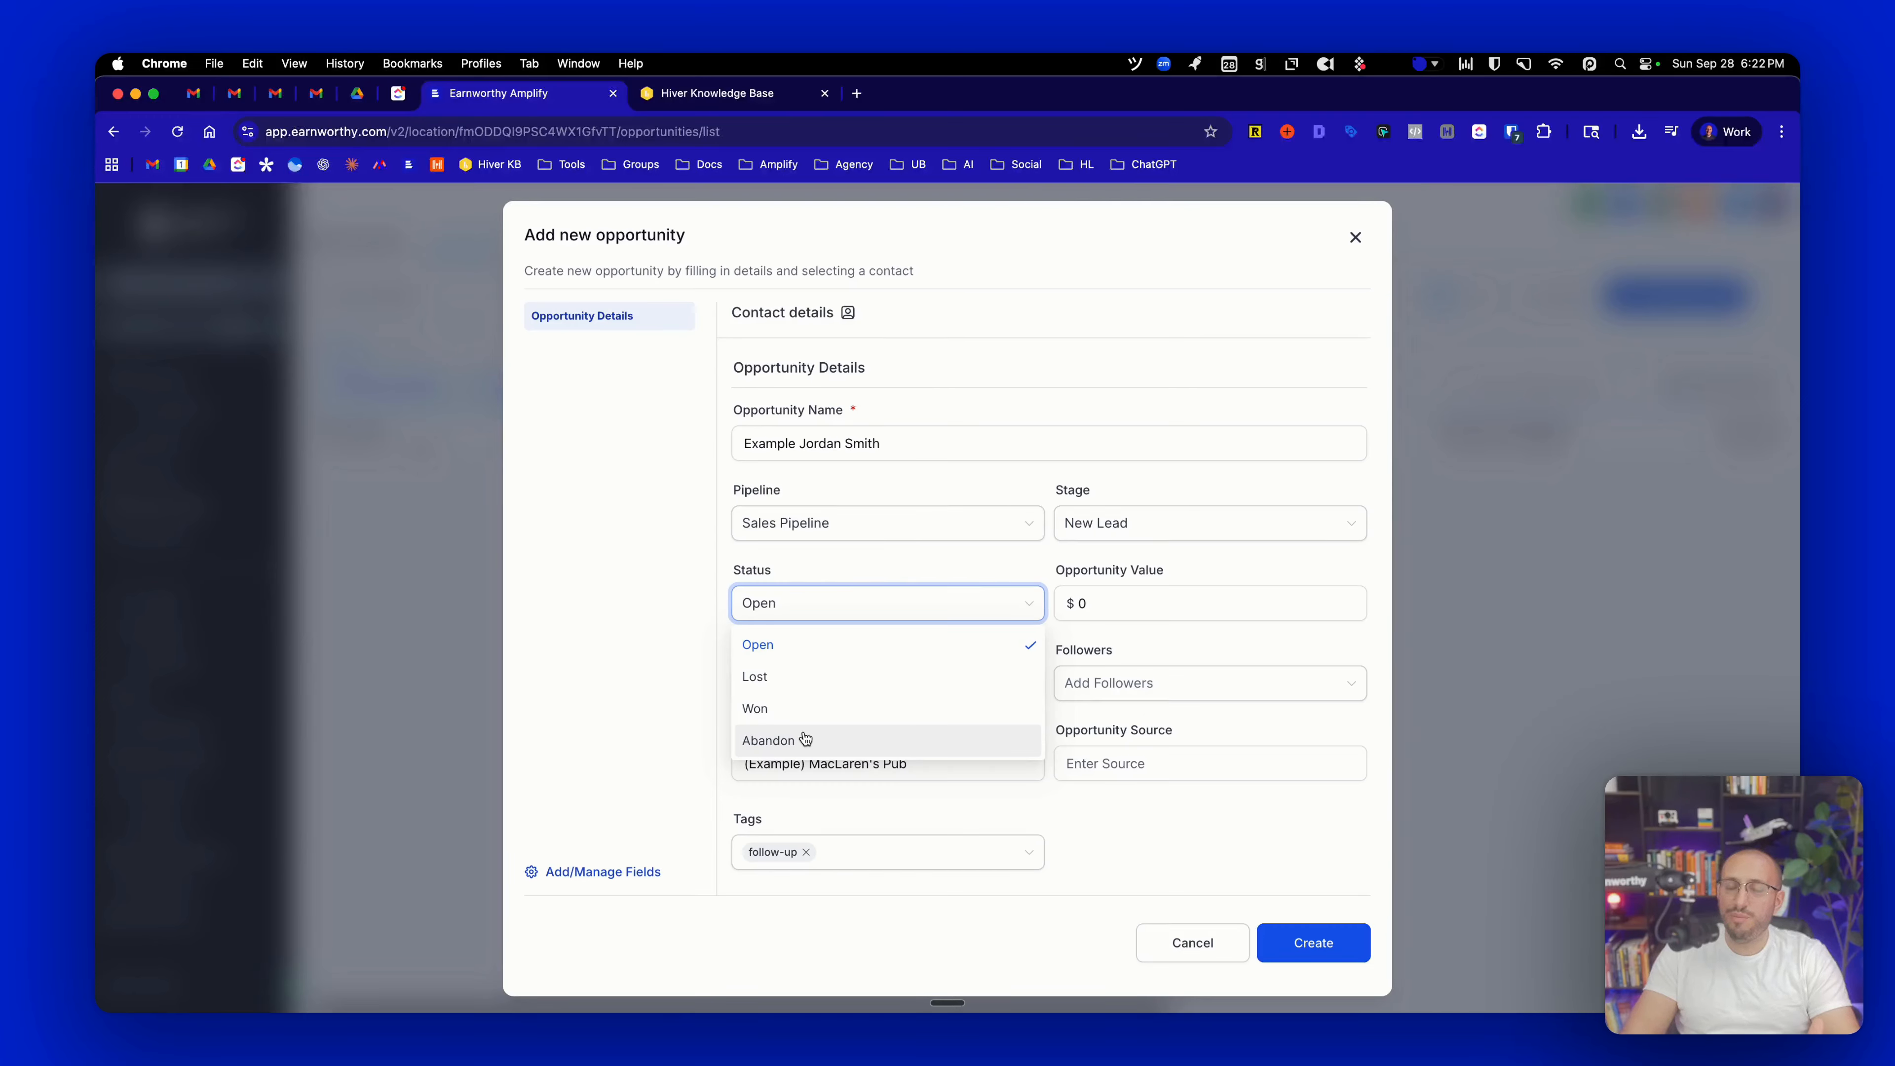
left_click(1133, 598)
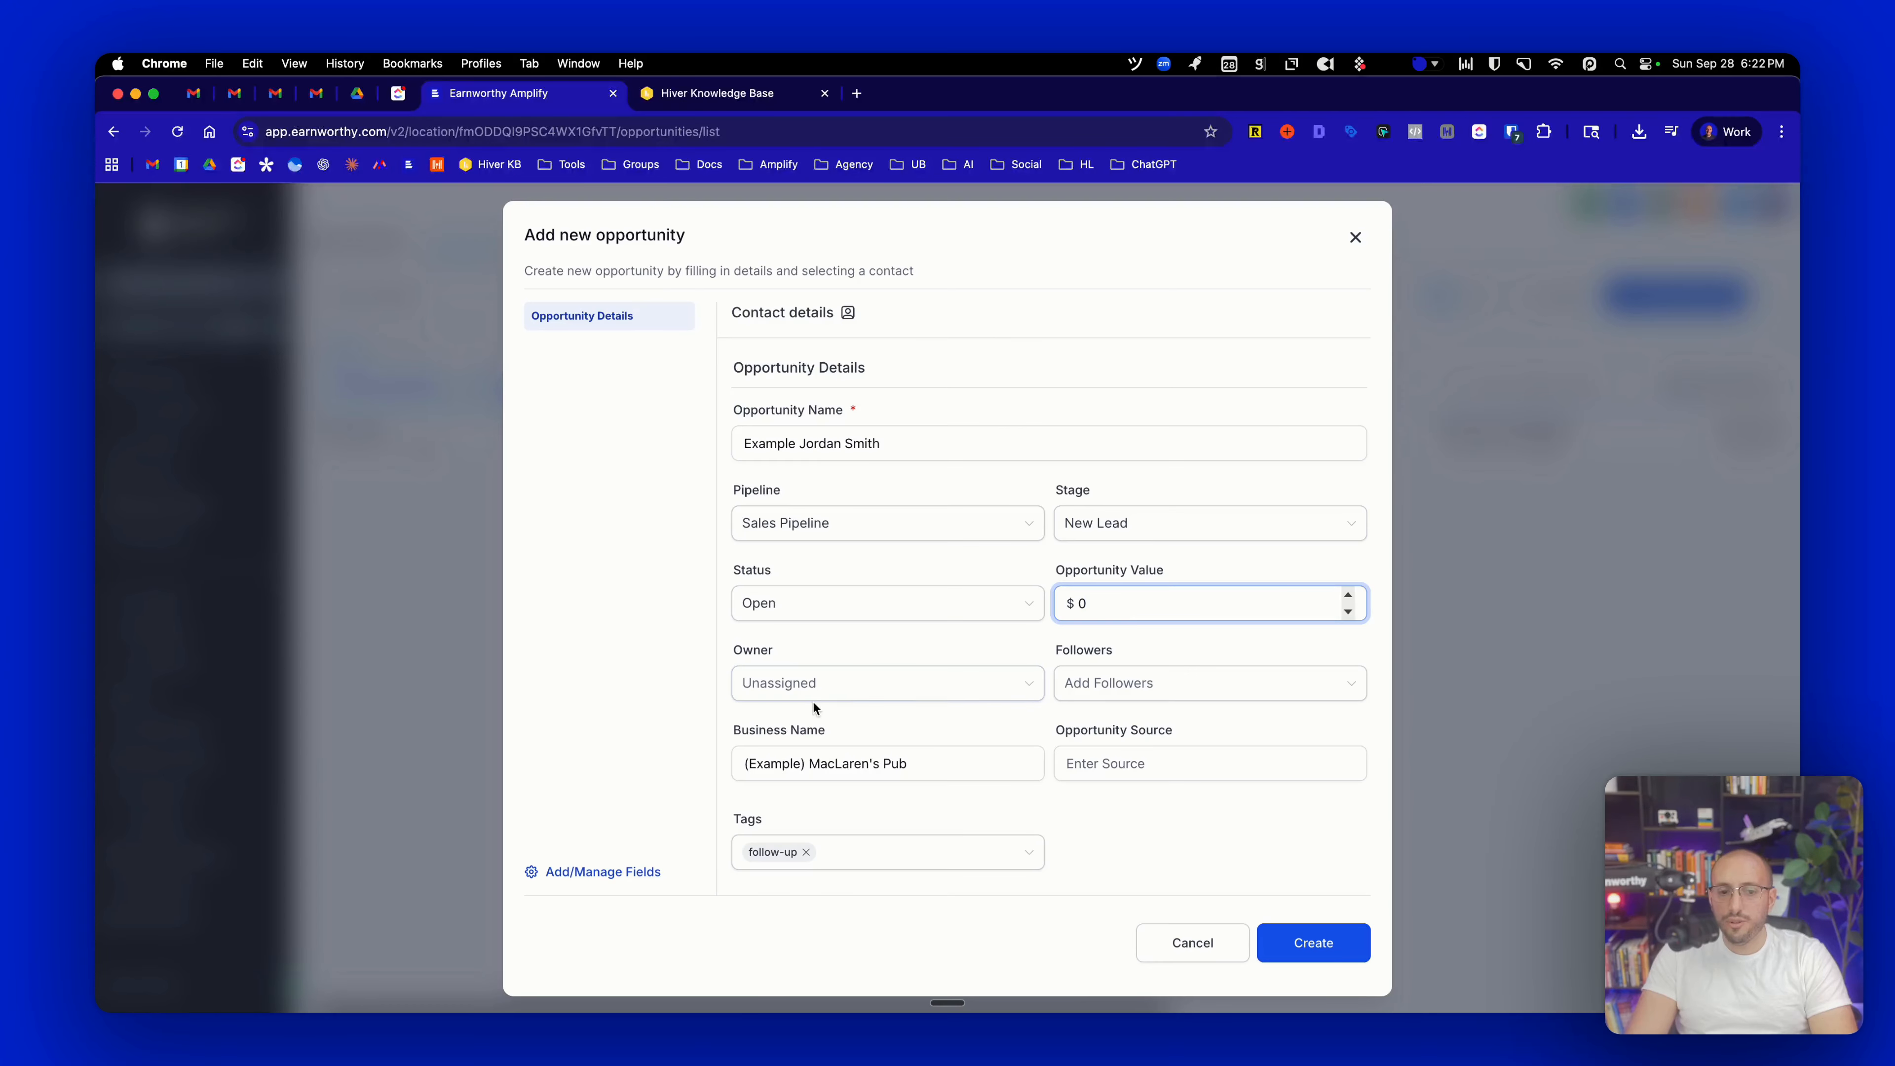
left_click(833, 684)
left_click(1070, 657)
left_click(1105, 684)
left_click(791, 757)
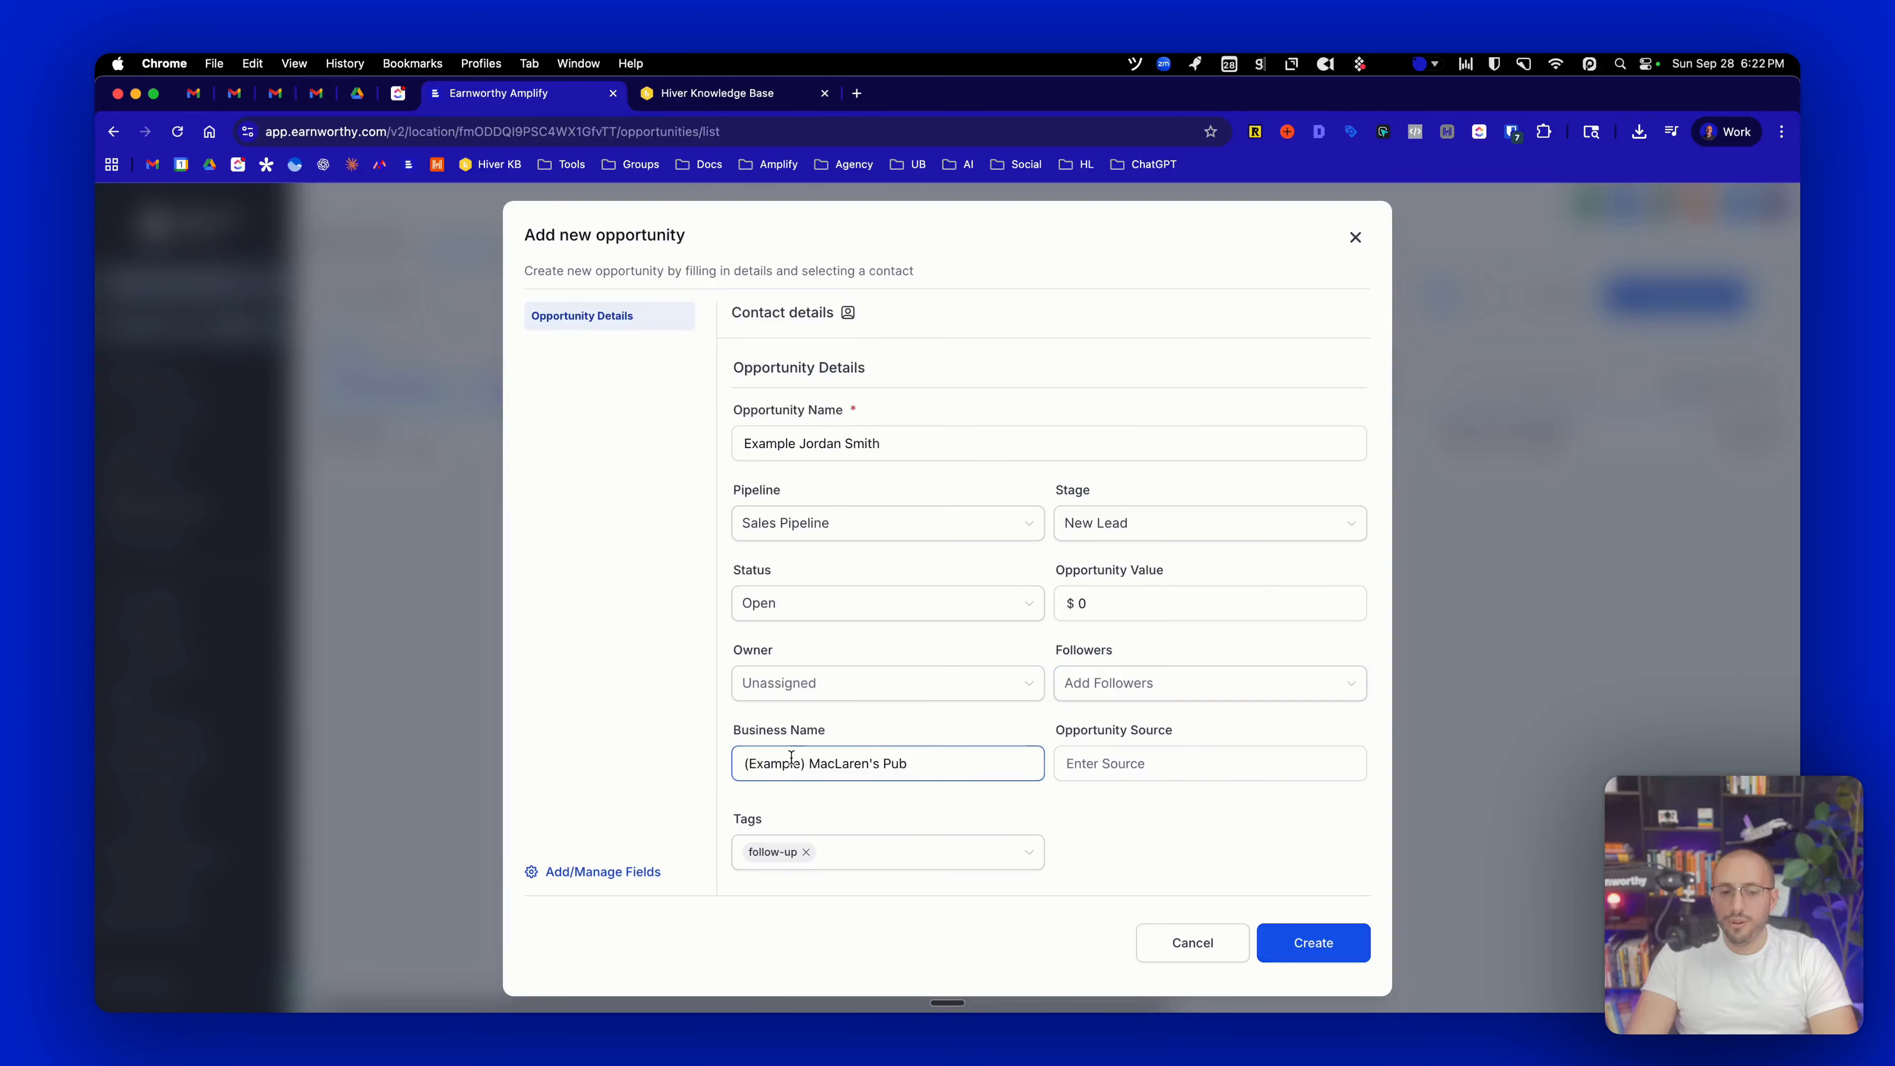
left_click(1154, 760)
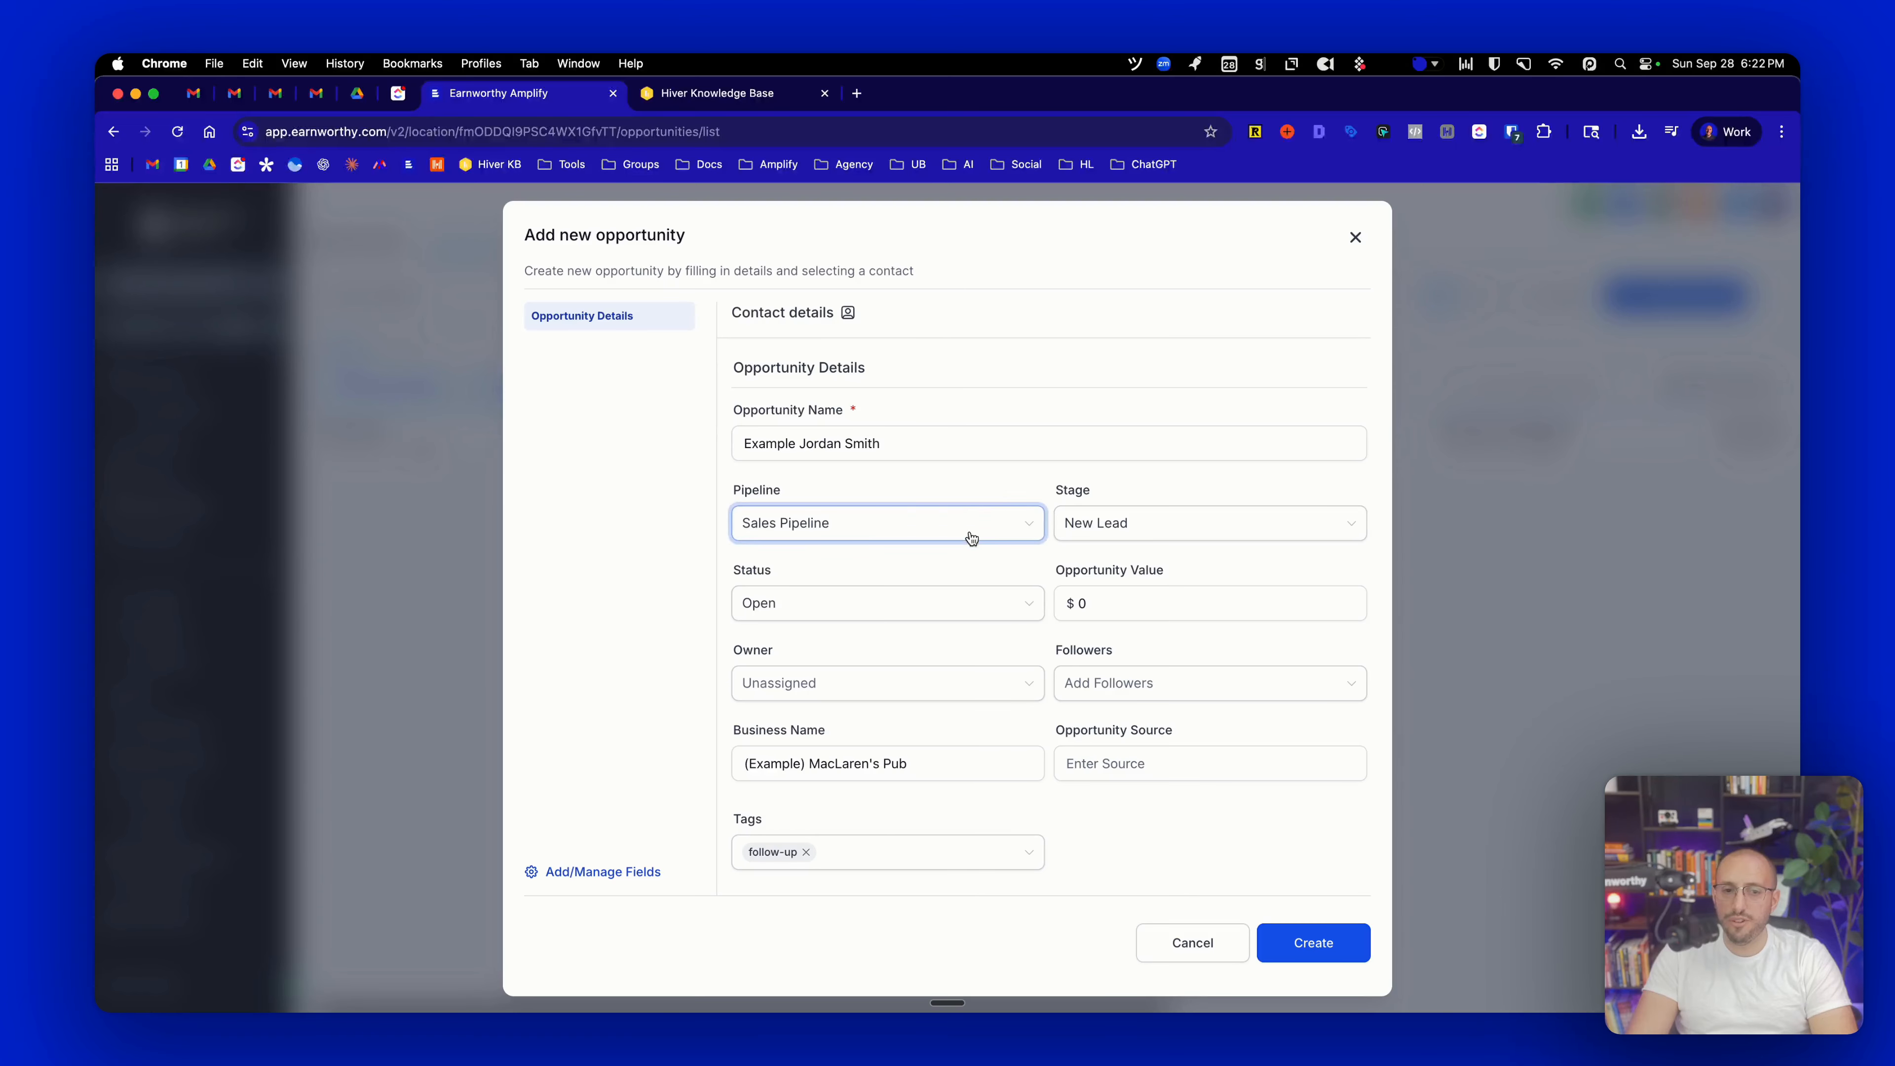
Create the opportunity and reload the opportunities board
left_click(1311, 939)
left_click(1354, 237)
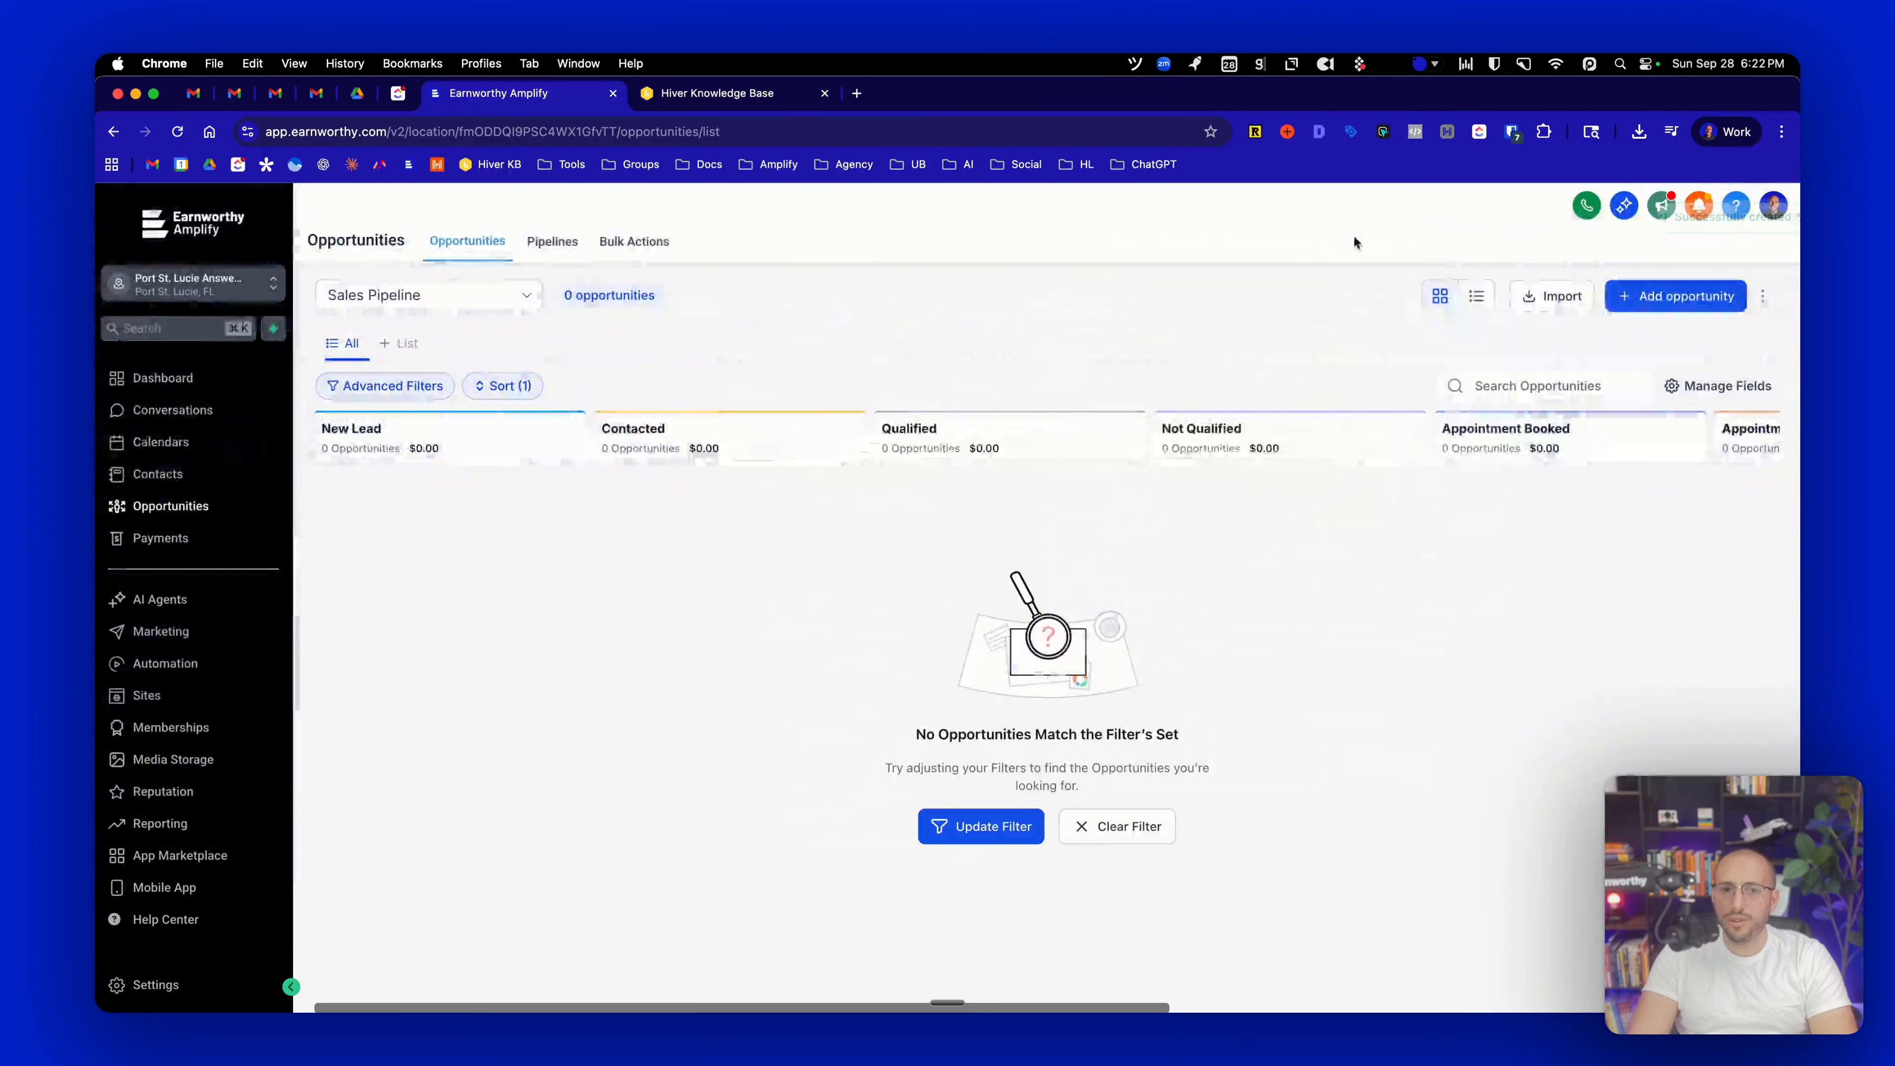
left_click(176, 131)
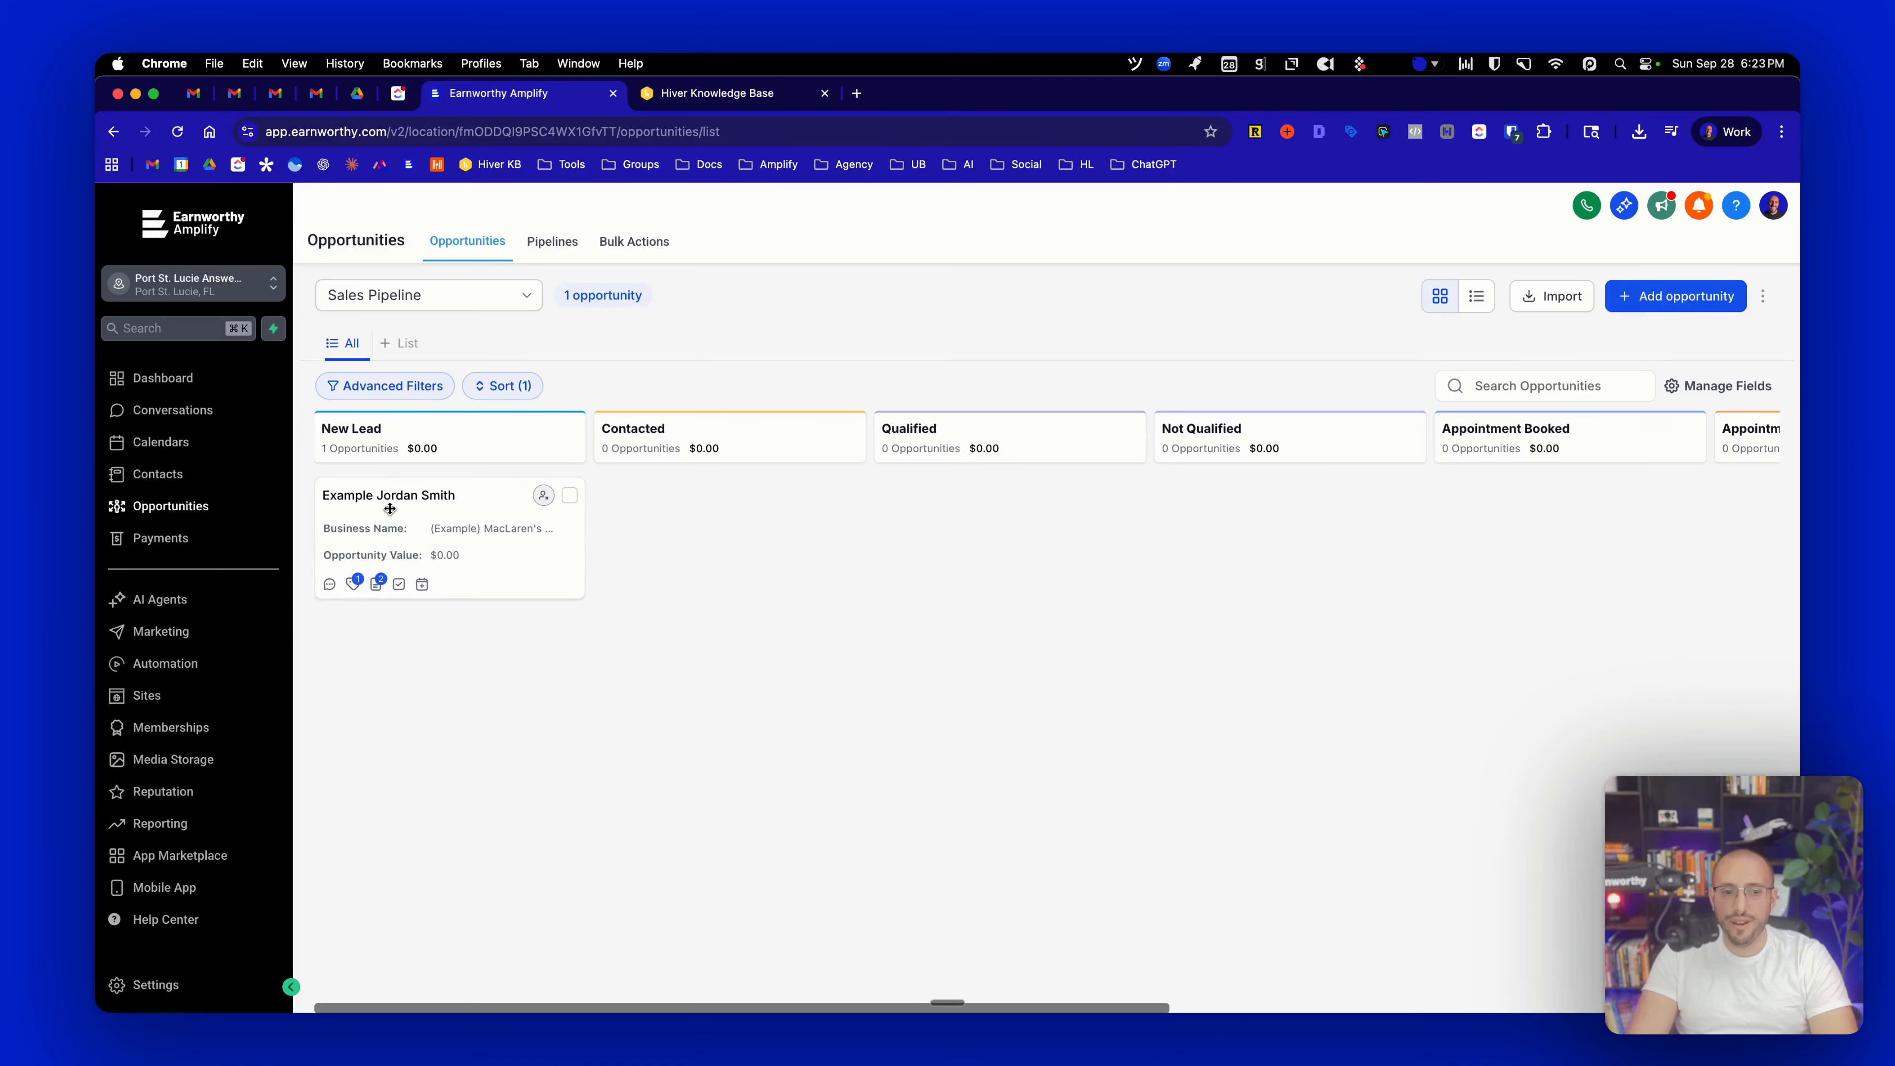
Look over the new opportunity's card under New Lead and the neighbouring stage columns
left_click_drag(500, 510, 556, 505)
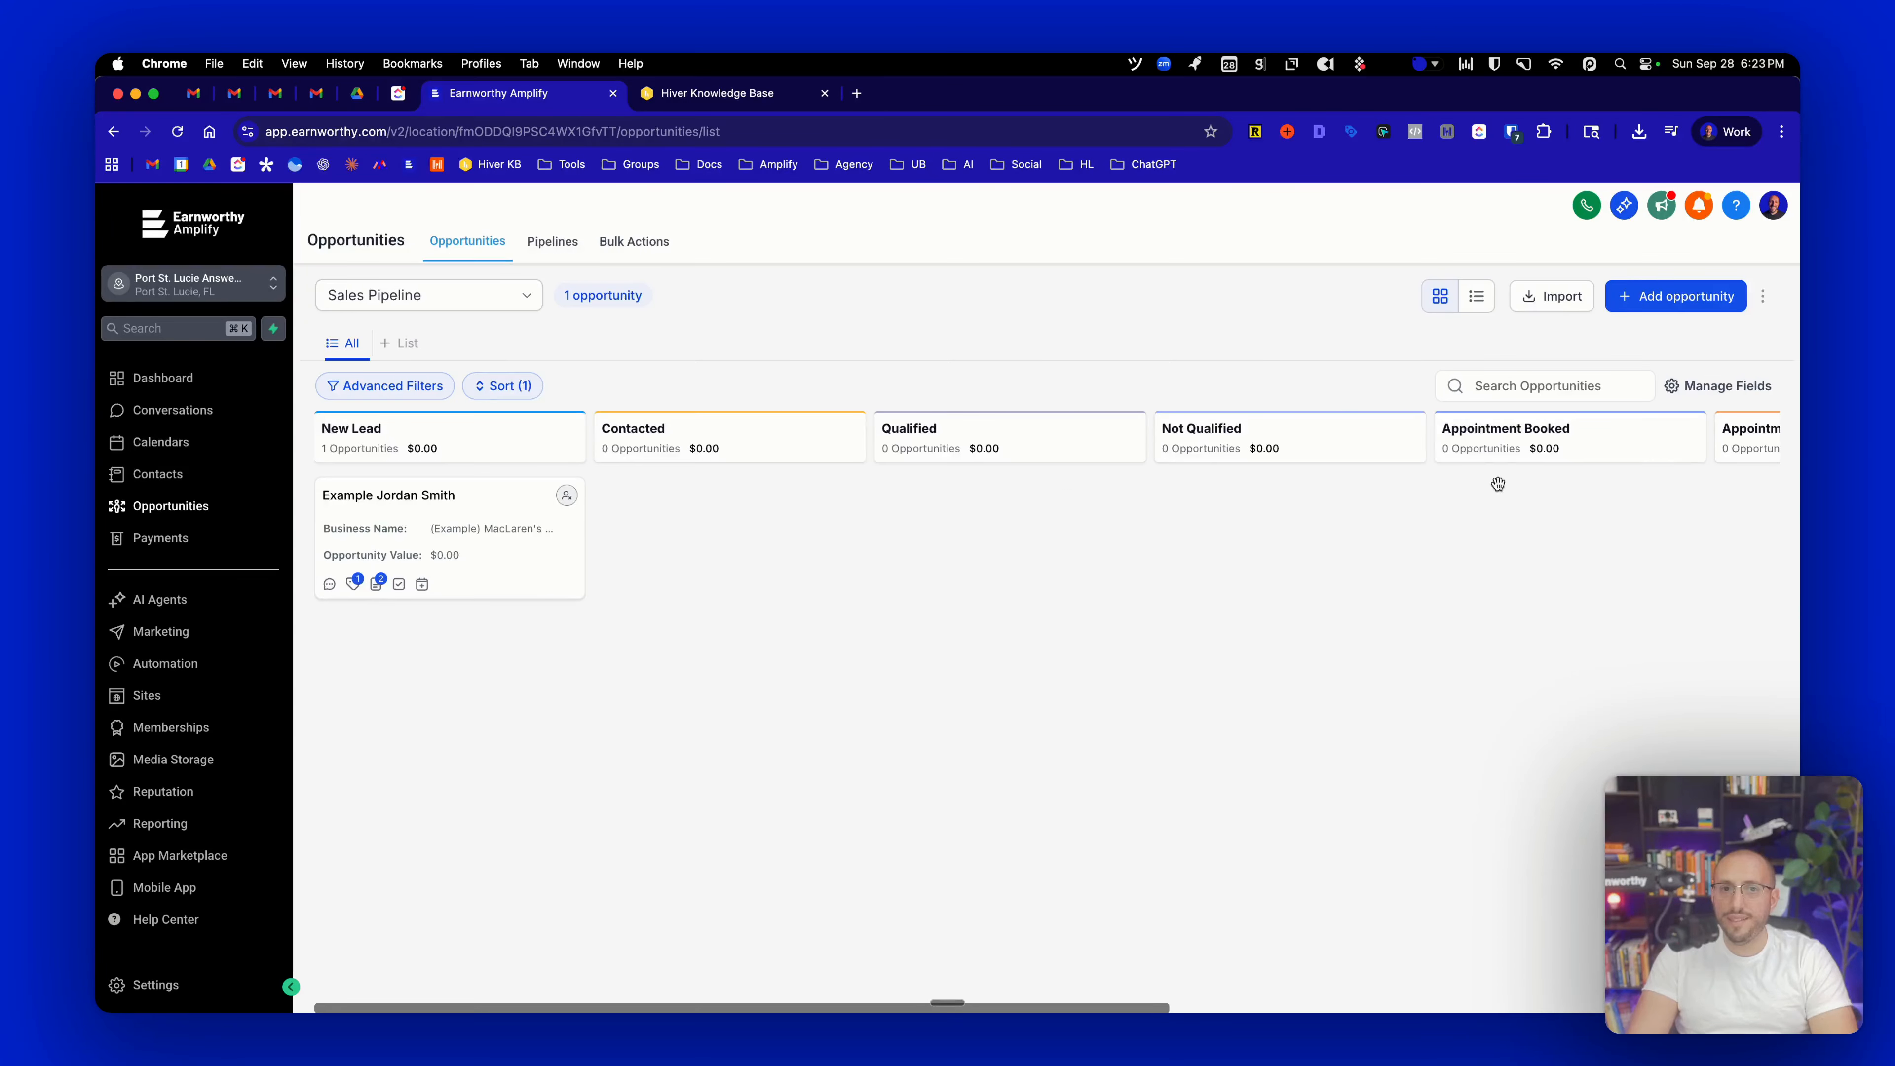
scroll(1197, 479, "right", 1)
scroll(1197, 479, "left", 1)
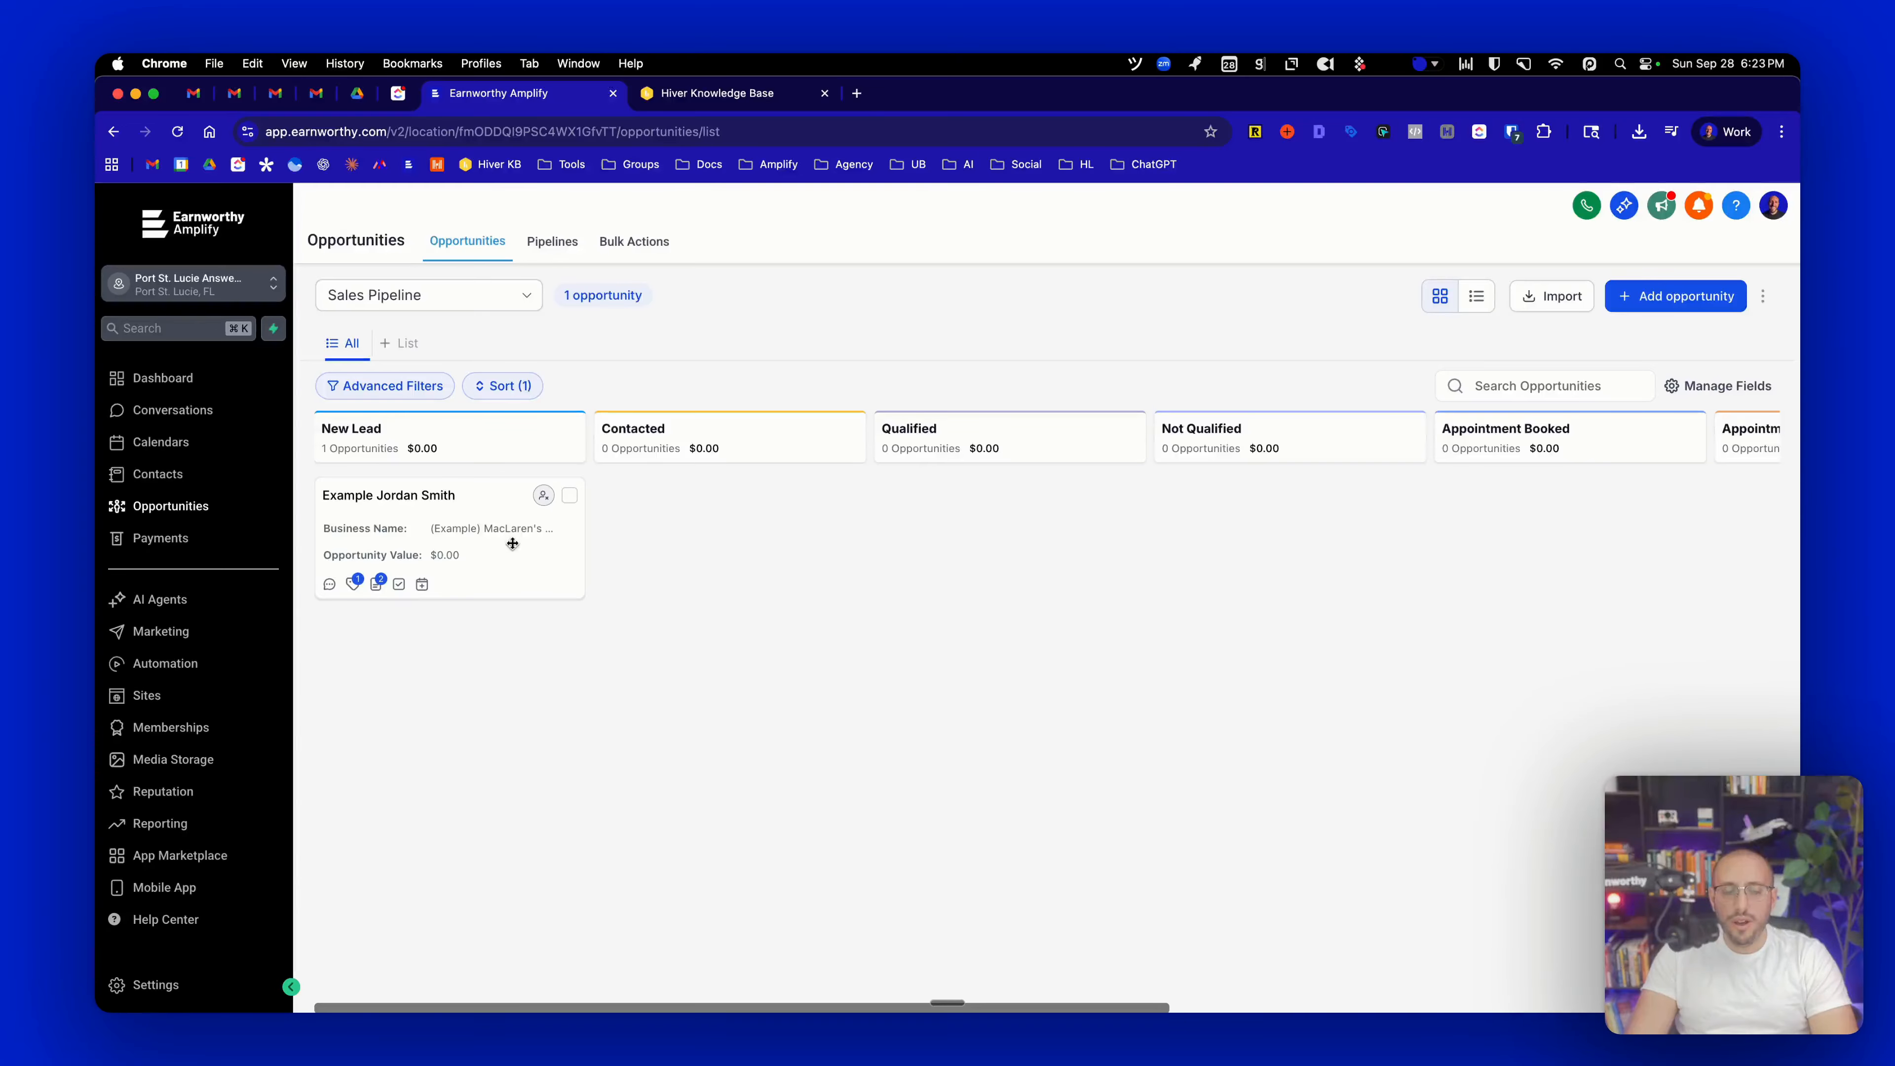
View the contact record linked from the opportunity card, and the opportunity's own details, without editing either
left_click(378, 497)
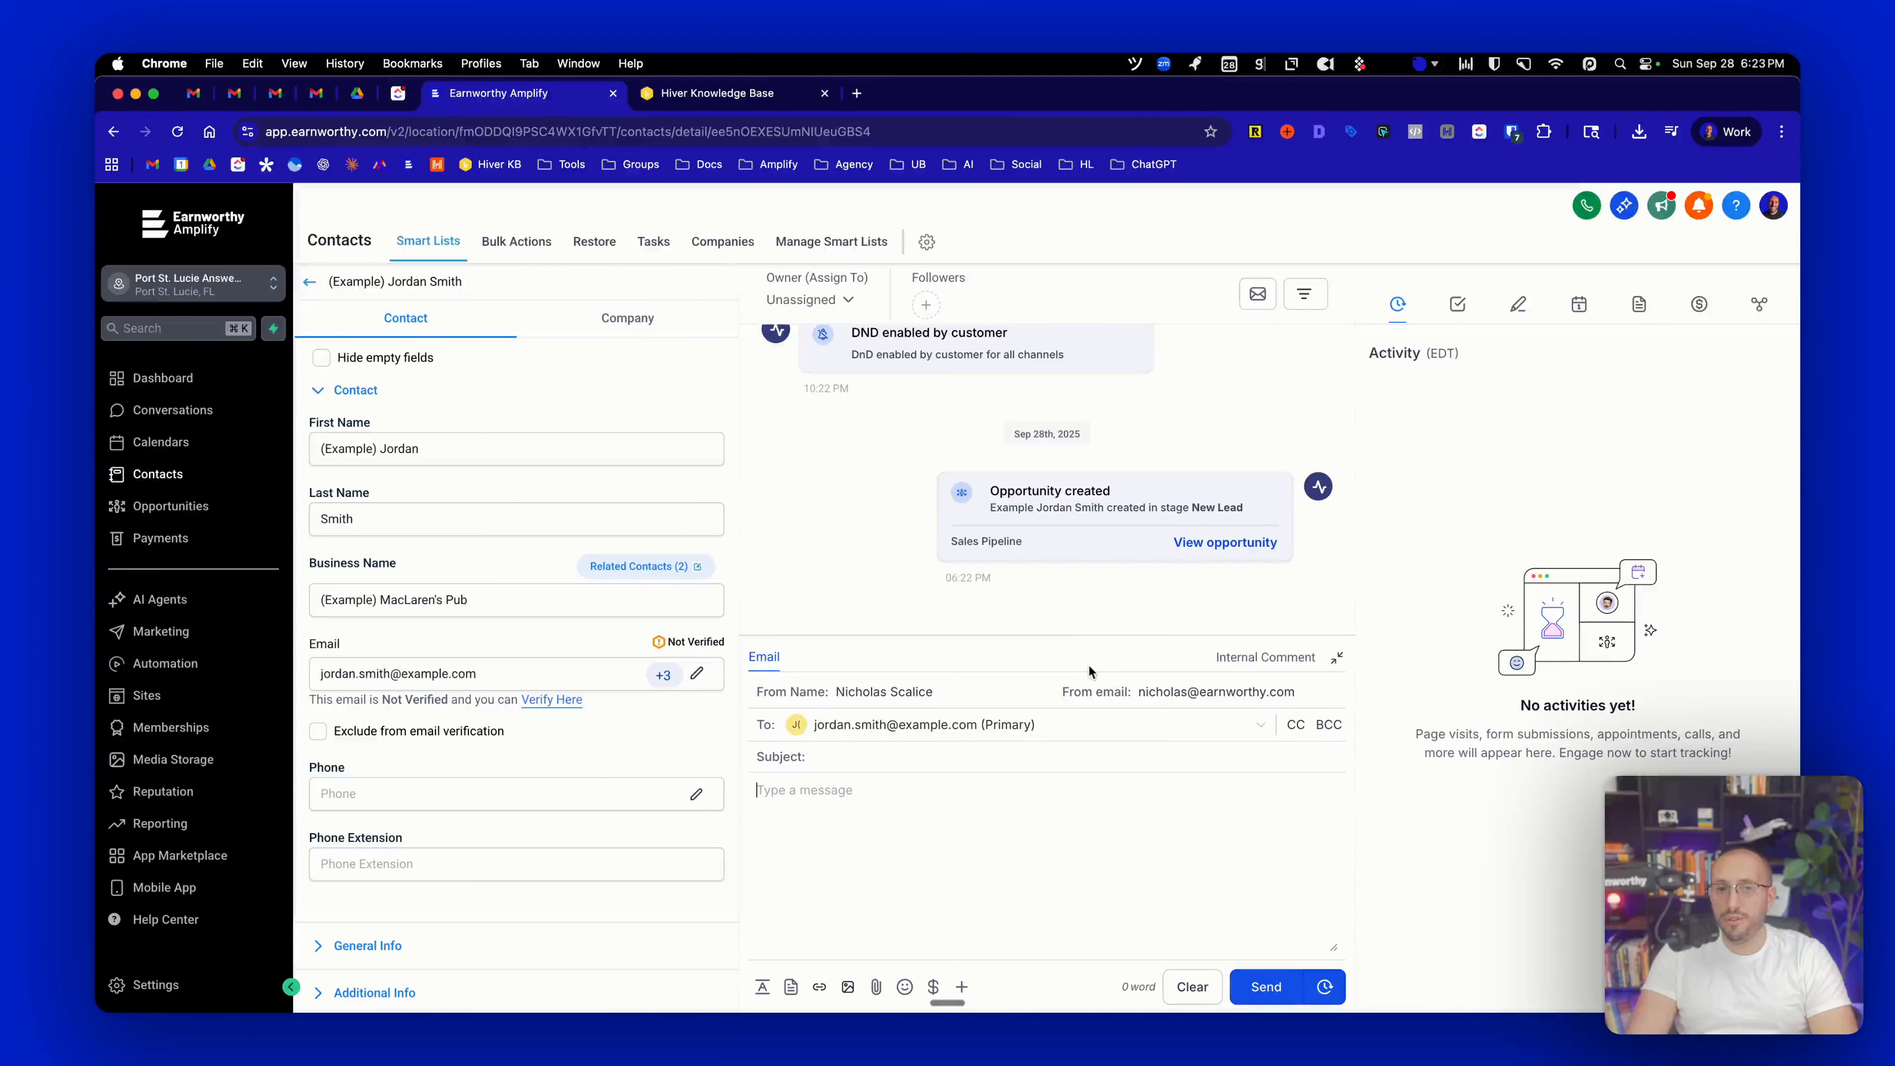
left_click(112, 132)
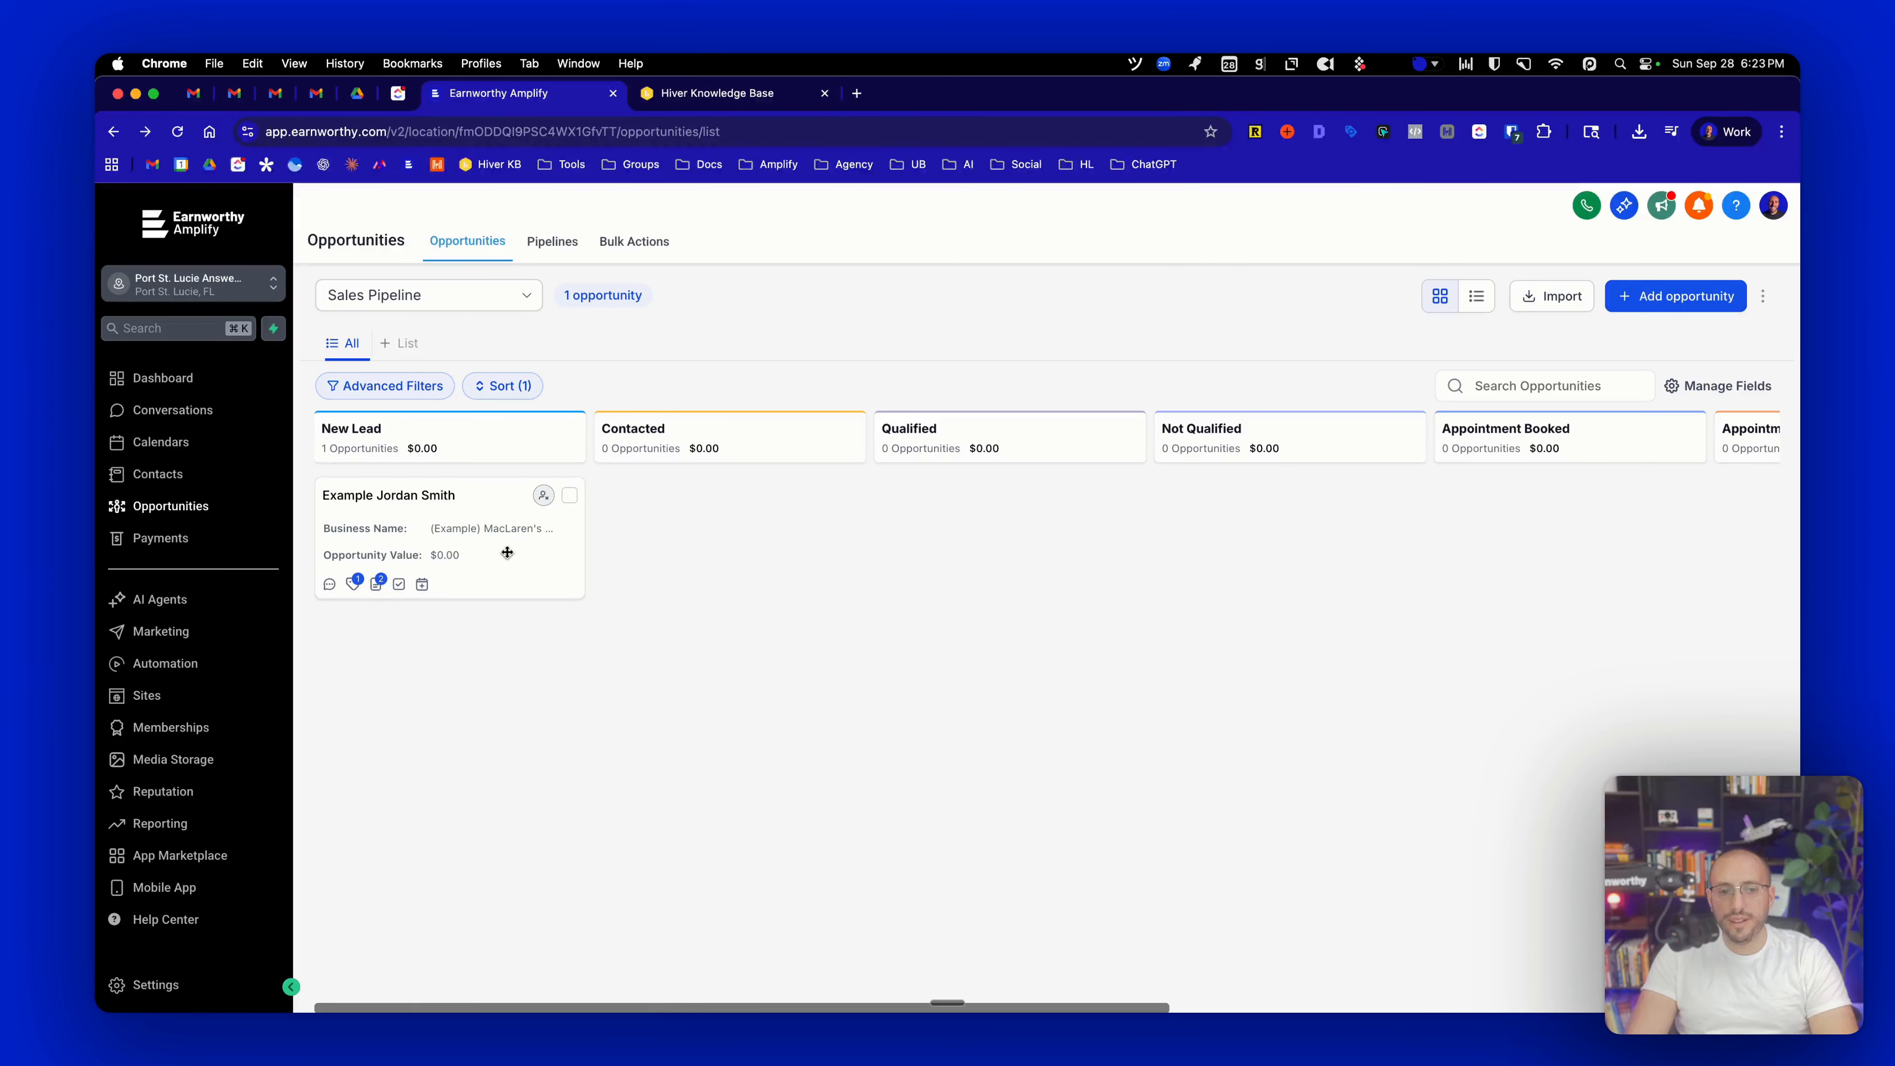
left_click(506, 558)
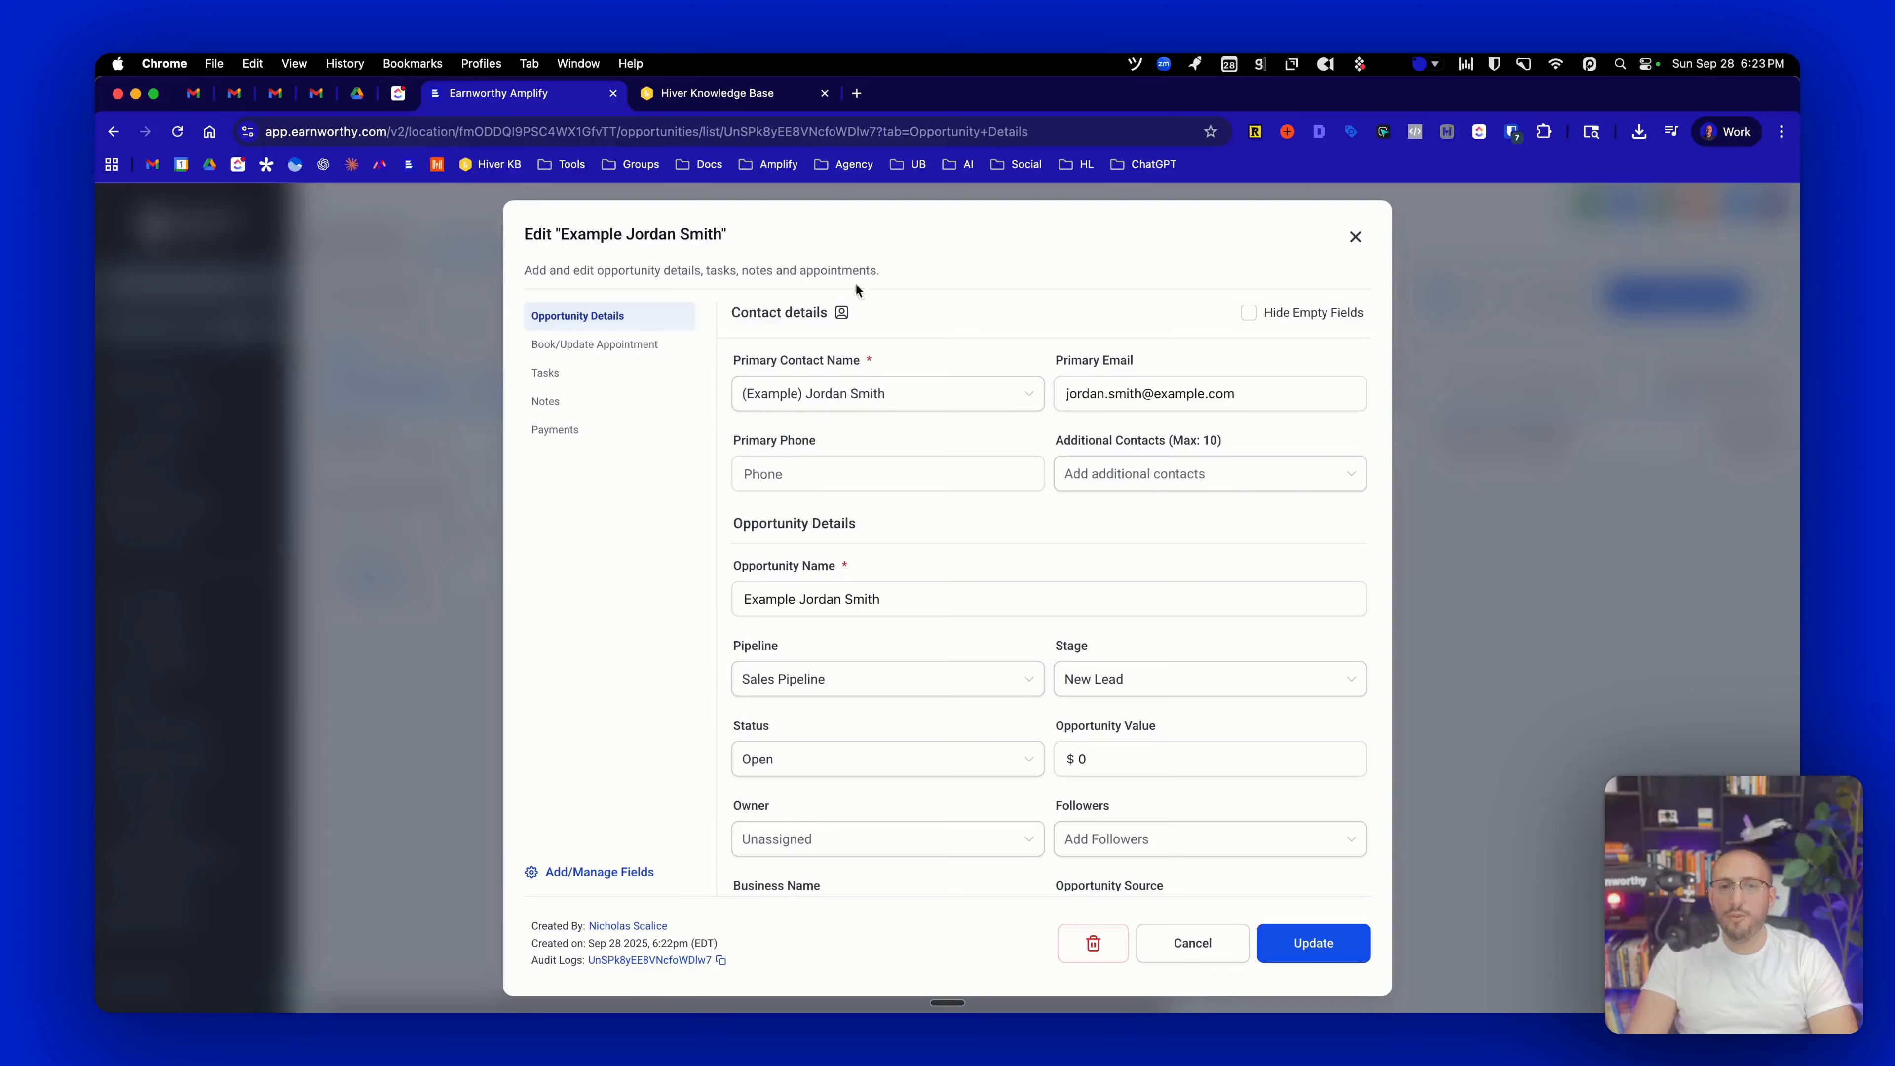
left_click(1355, 237)
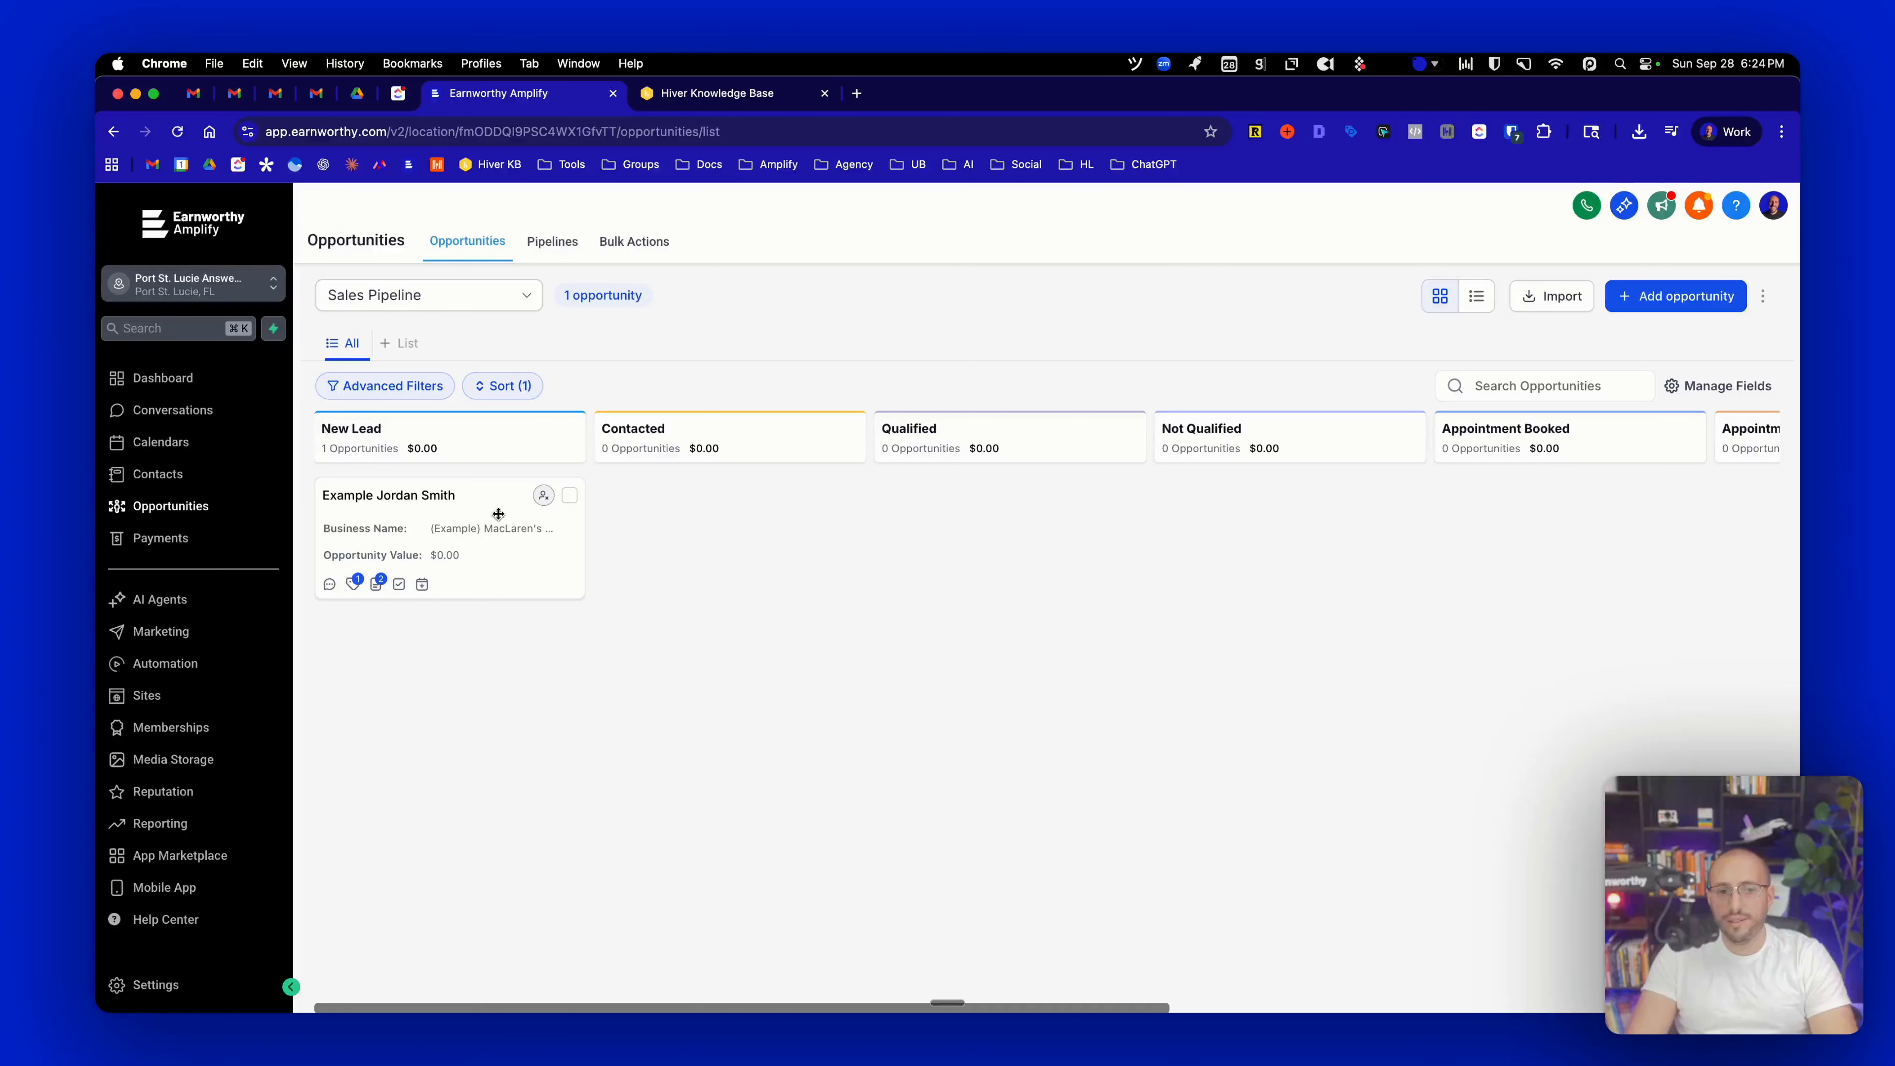
Move the example opportunity's card from New Lead to Qualified and back to New Lead
left_click_drag(518, 506, 1033, 518)
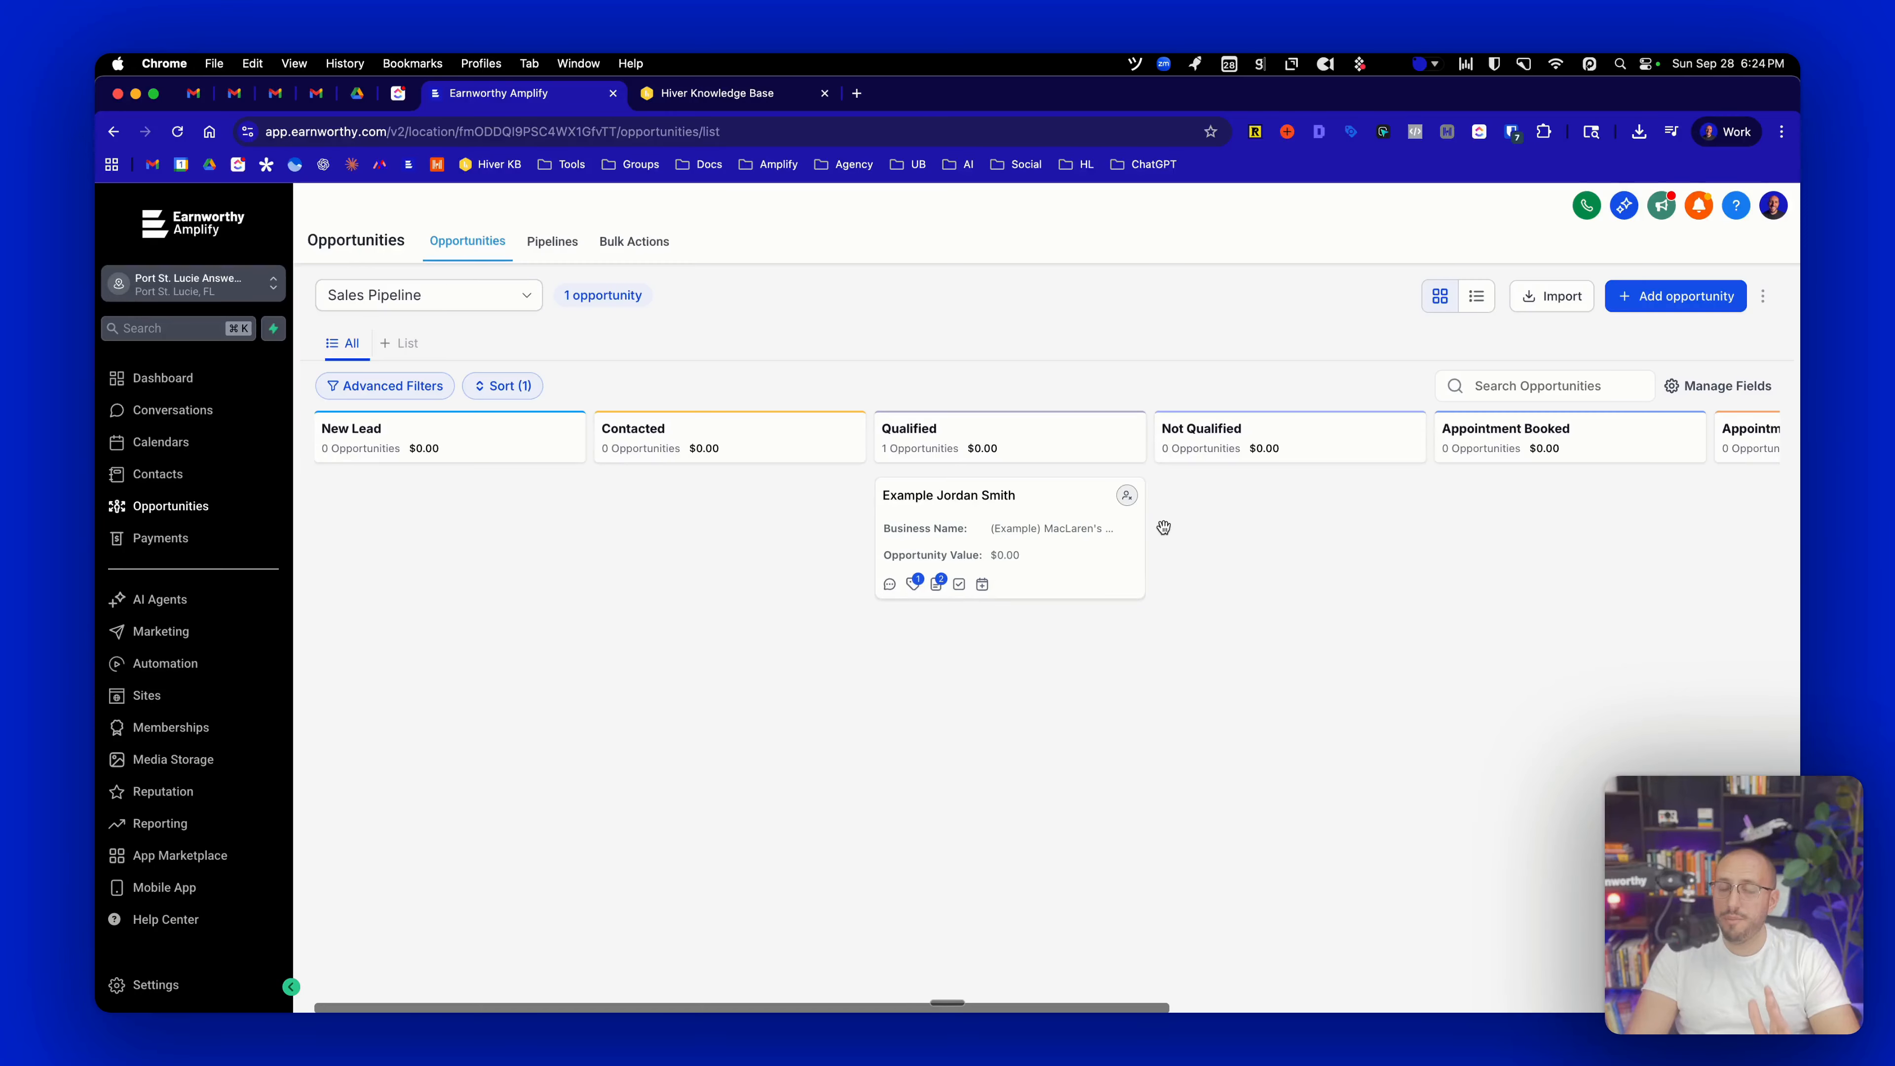
left_click_drag(1074, 508, 499, 507)
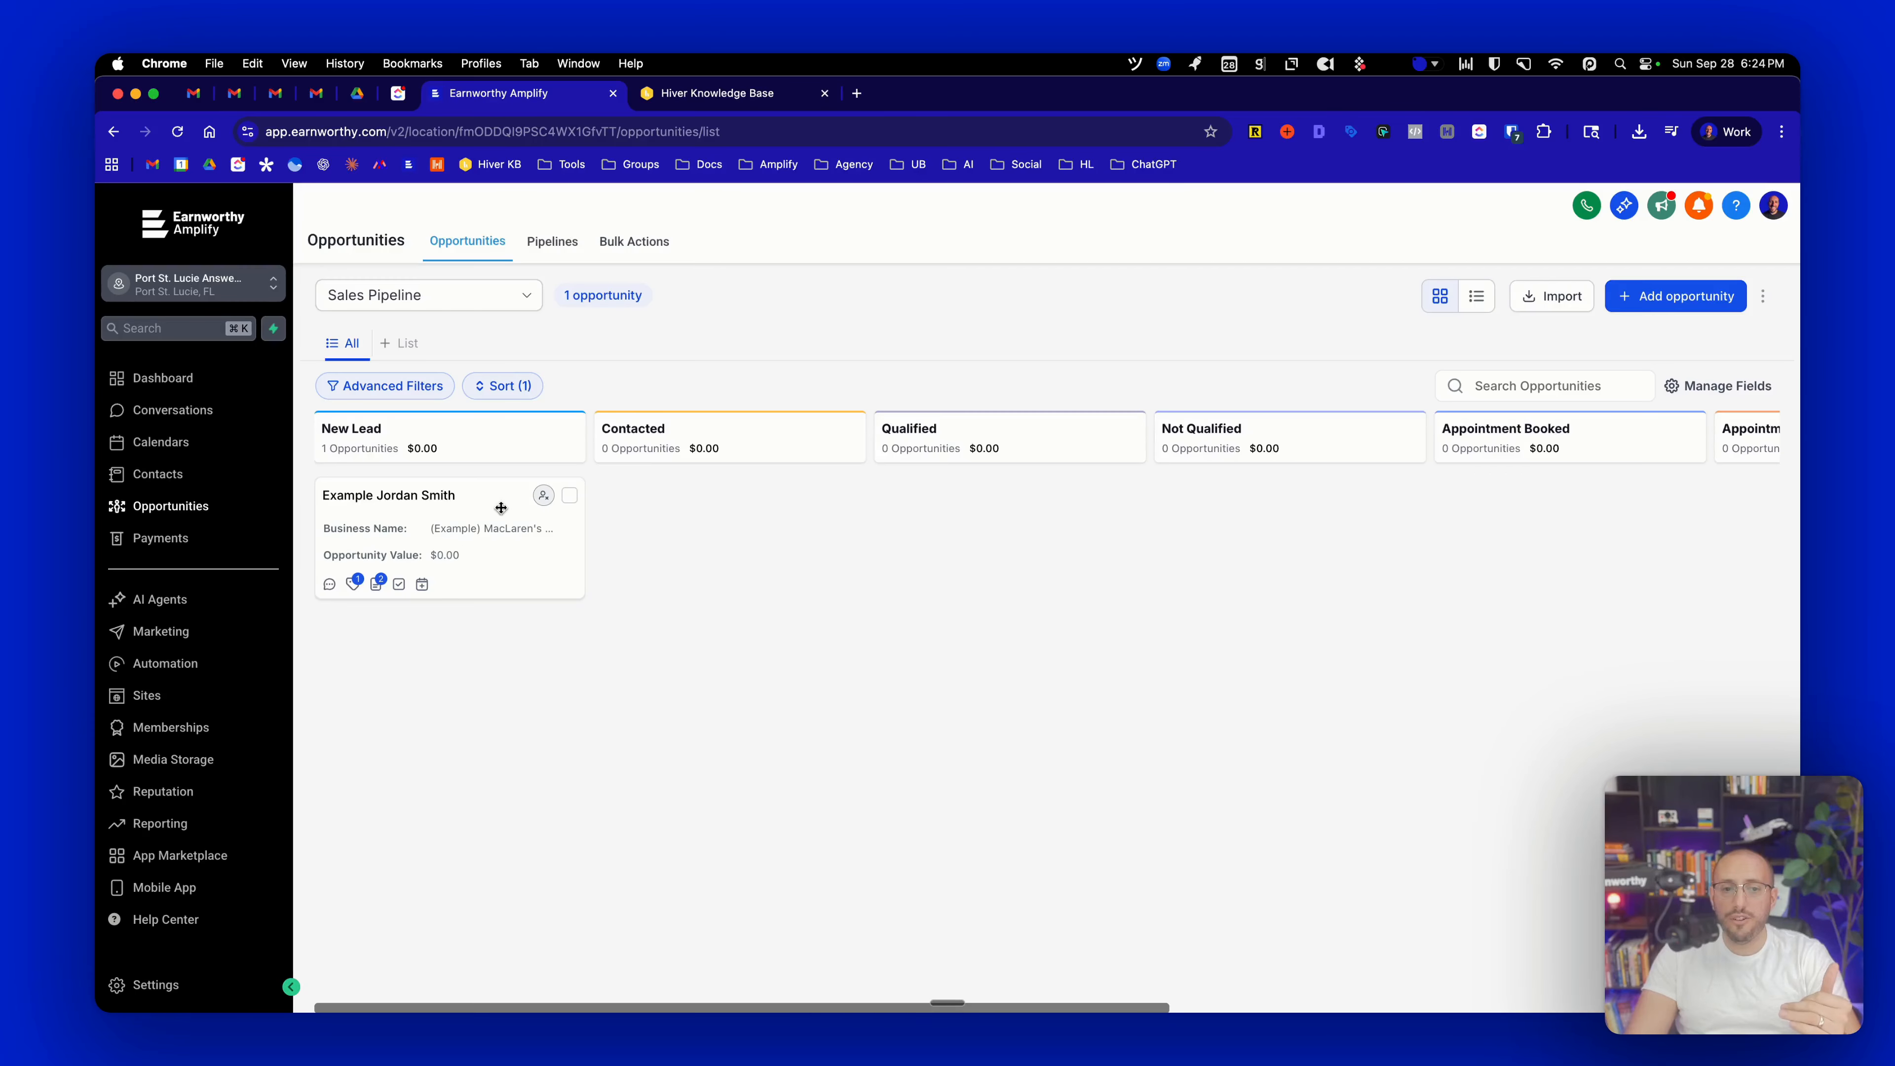
Advance the opportunity's card from New Lead to Contacted and on to Appointment Booked
left_click_drag(464, 511, 722, 502)
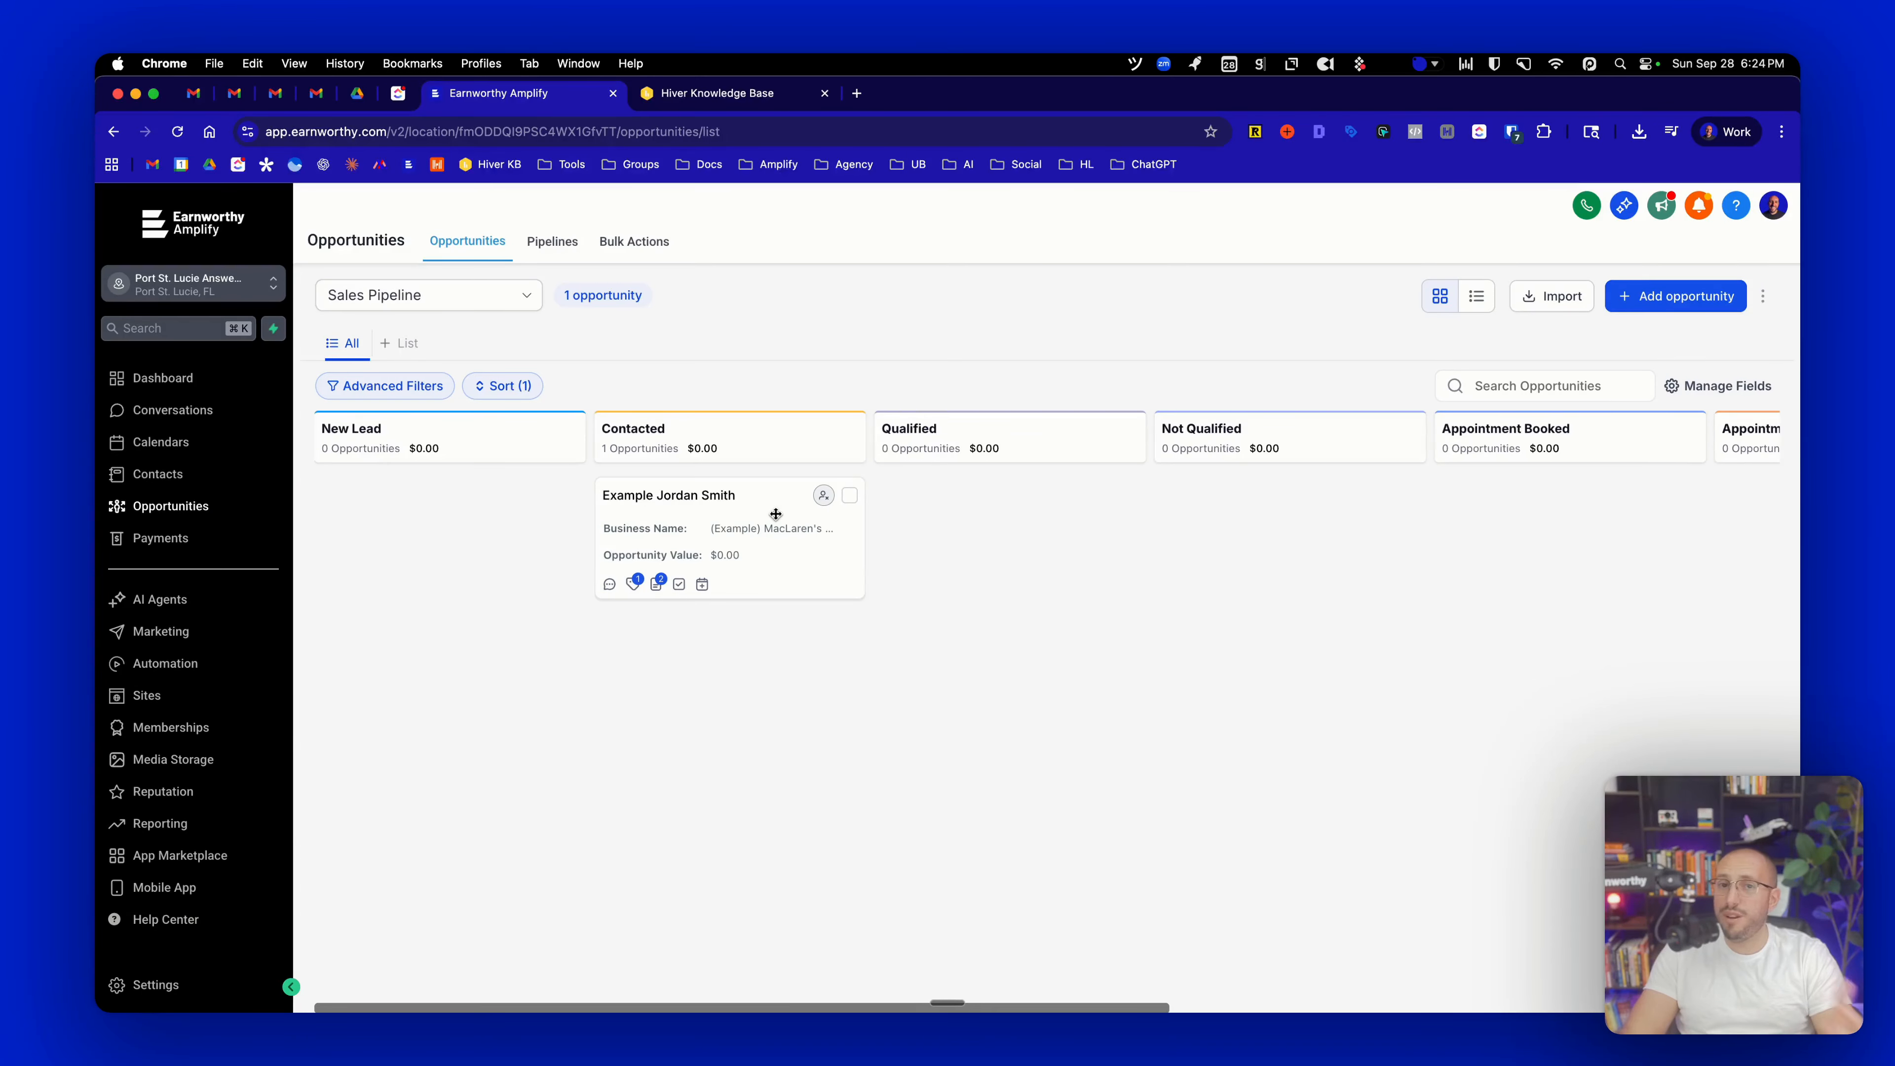
mouse_move(776, 514)
left_mouse_down()
mouse_move(1299, 514)
mouse_move(738, 514)
left_mouse_up()
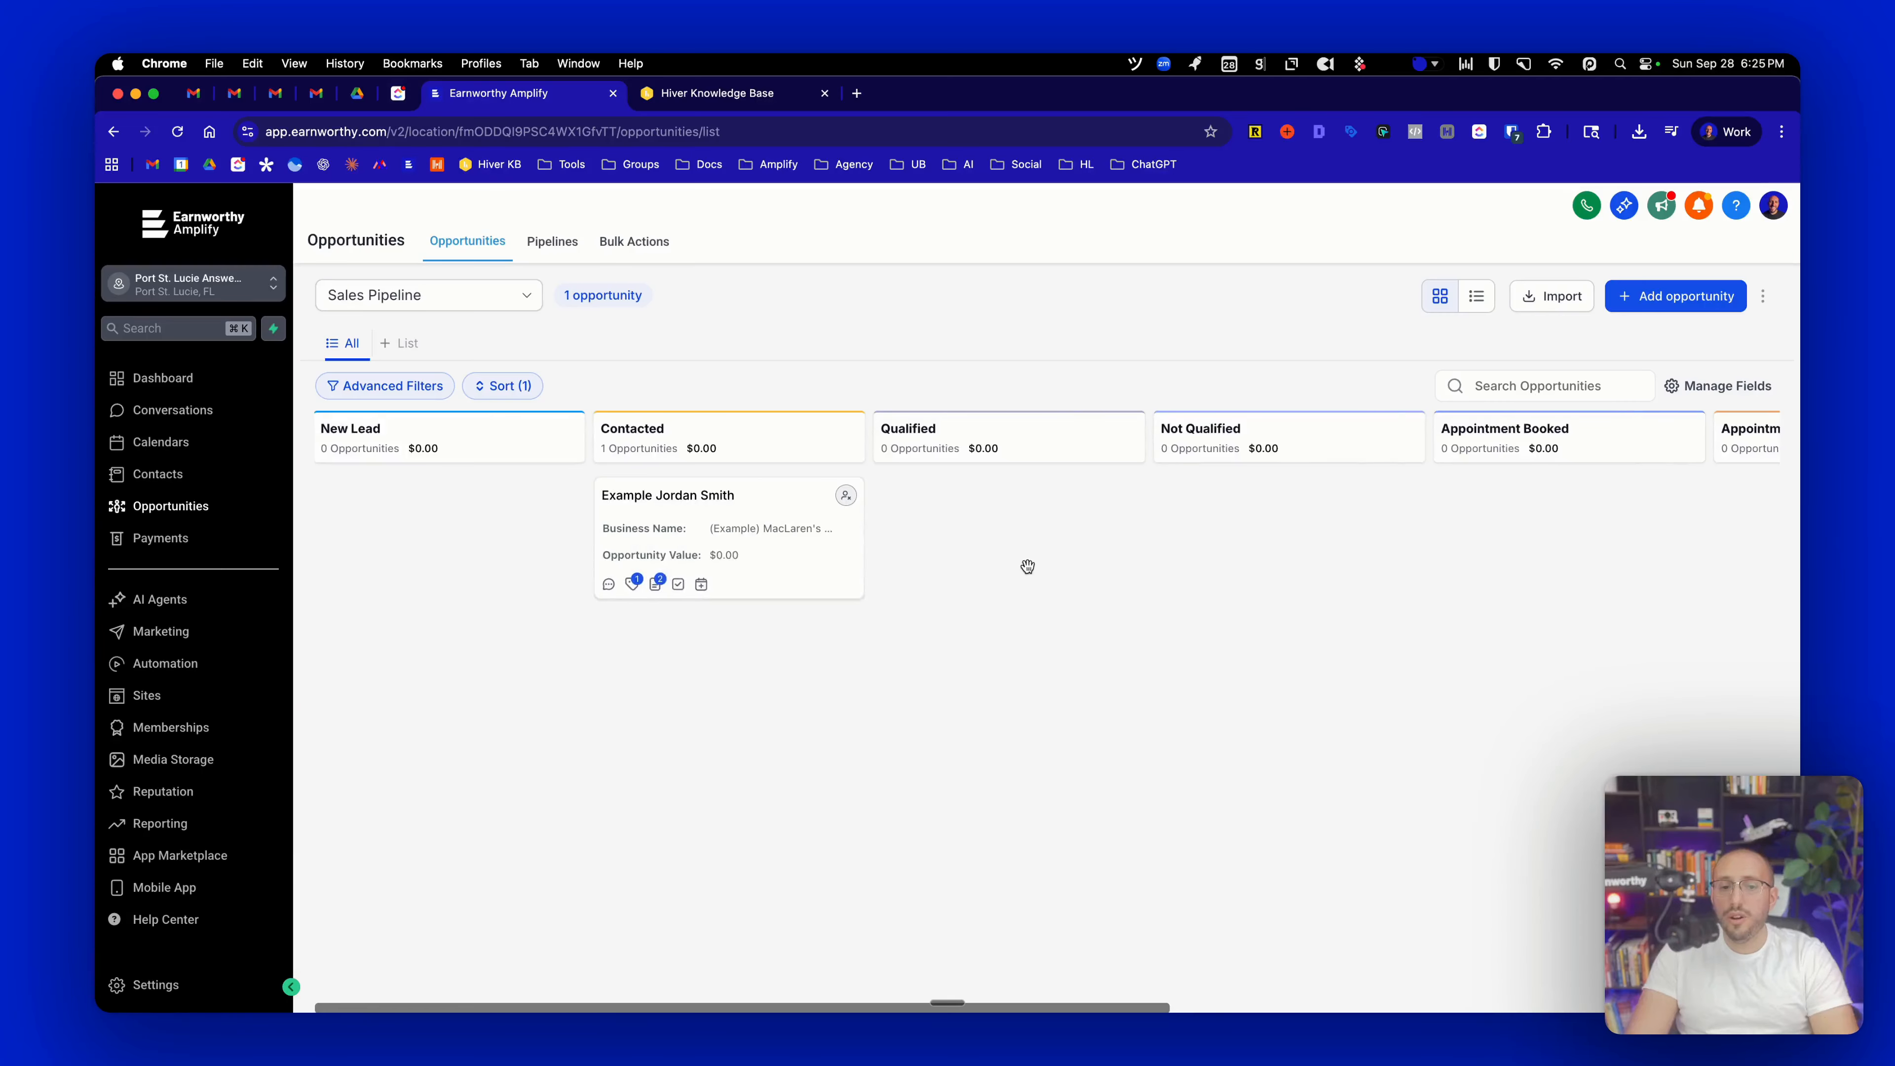
scroll(1024, 567, "right", 2)
scroll(1045, 603, "right", 2)
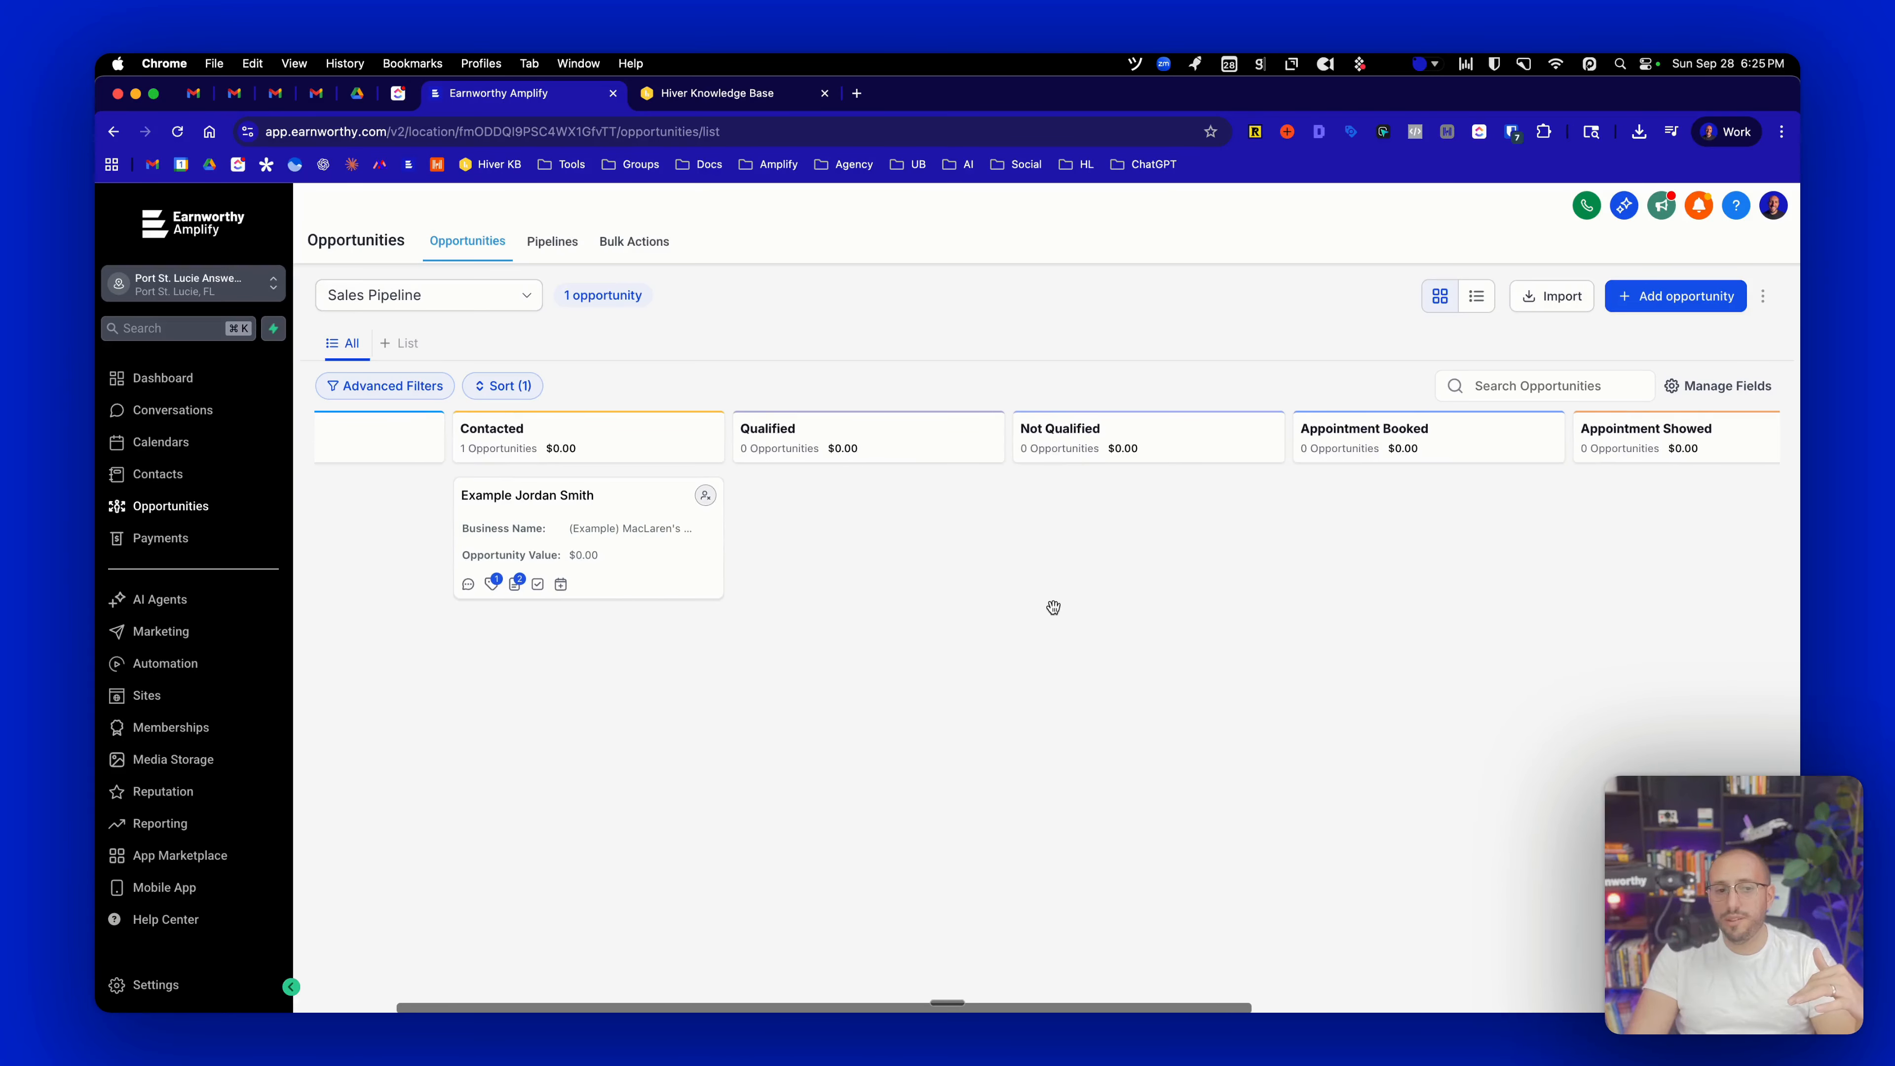
left_click_drag(573, 517, 628, 542)
scroll(1108, 583, "right", 5)
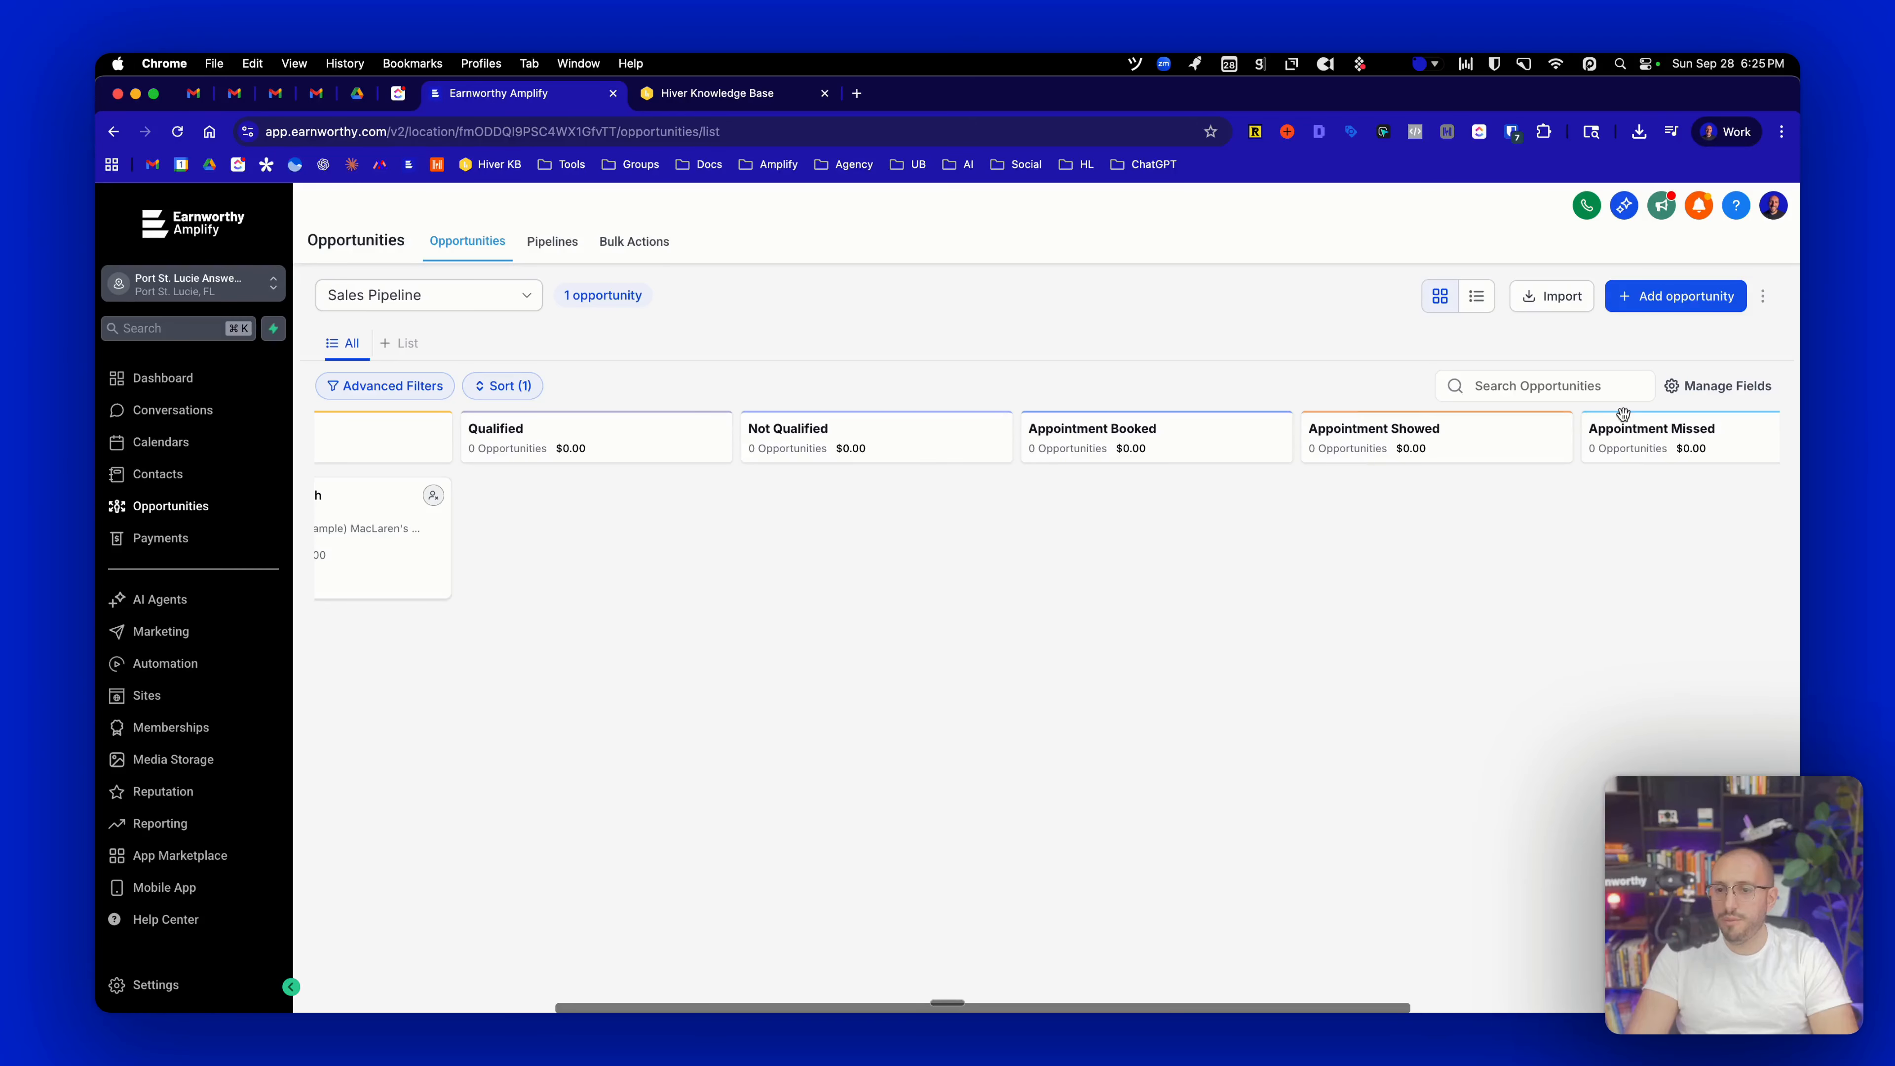
scroll(1175, 539, "left", 3)
scroll(1180, 543, "left", 1)
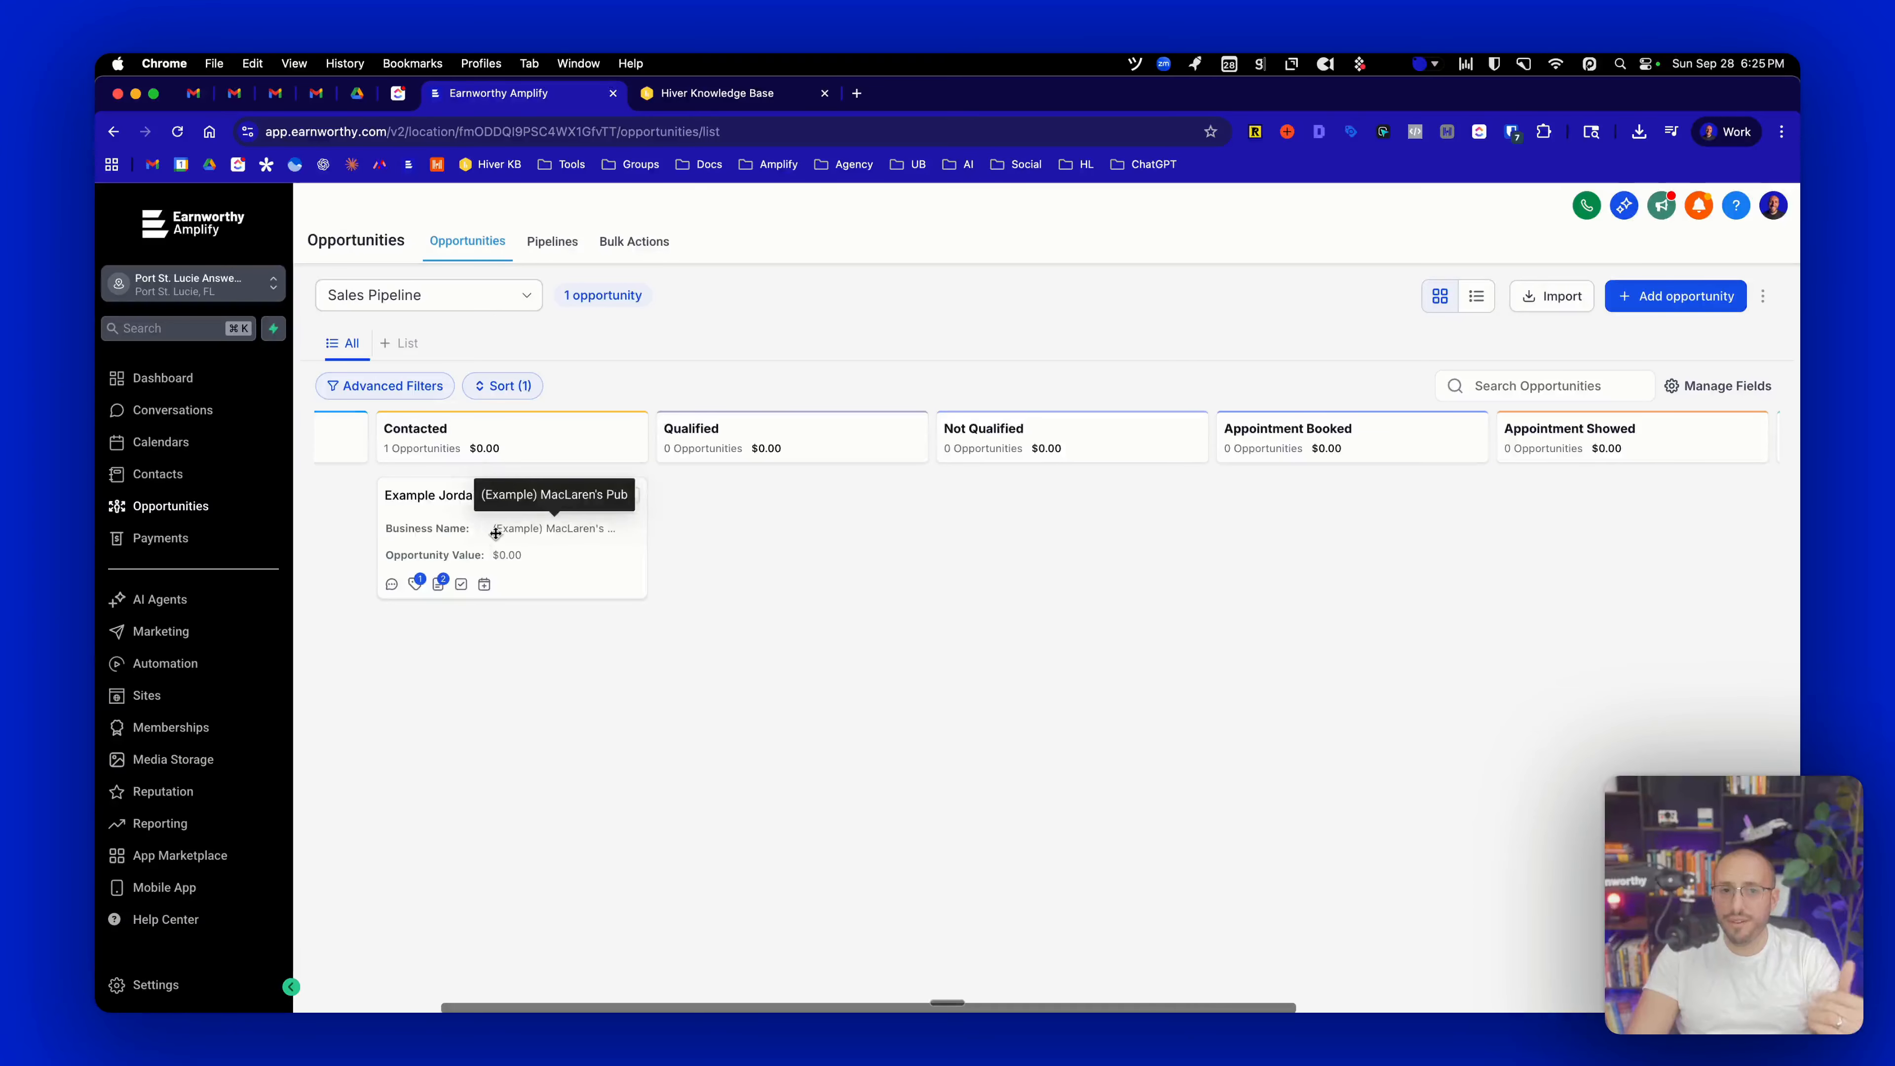
left_click_drag(469, 518, 1324, 517)
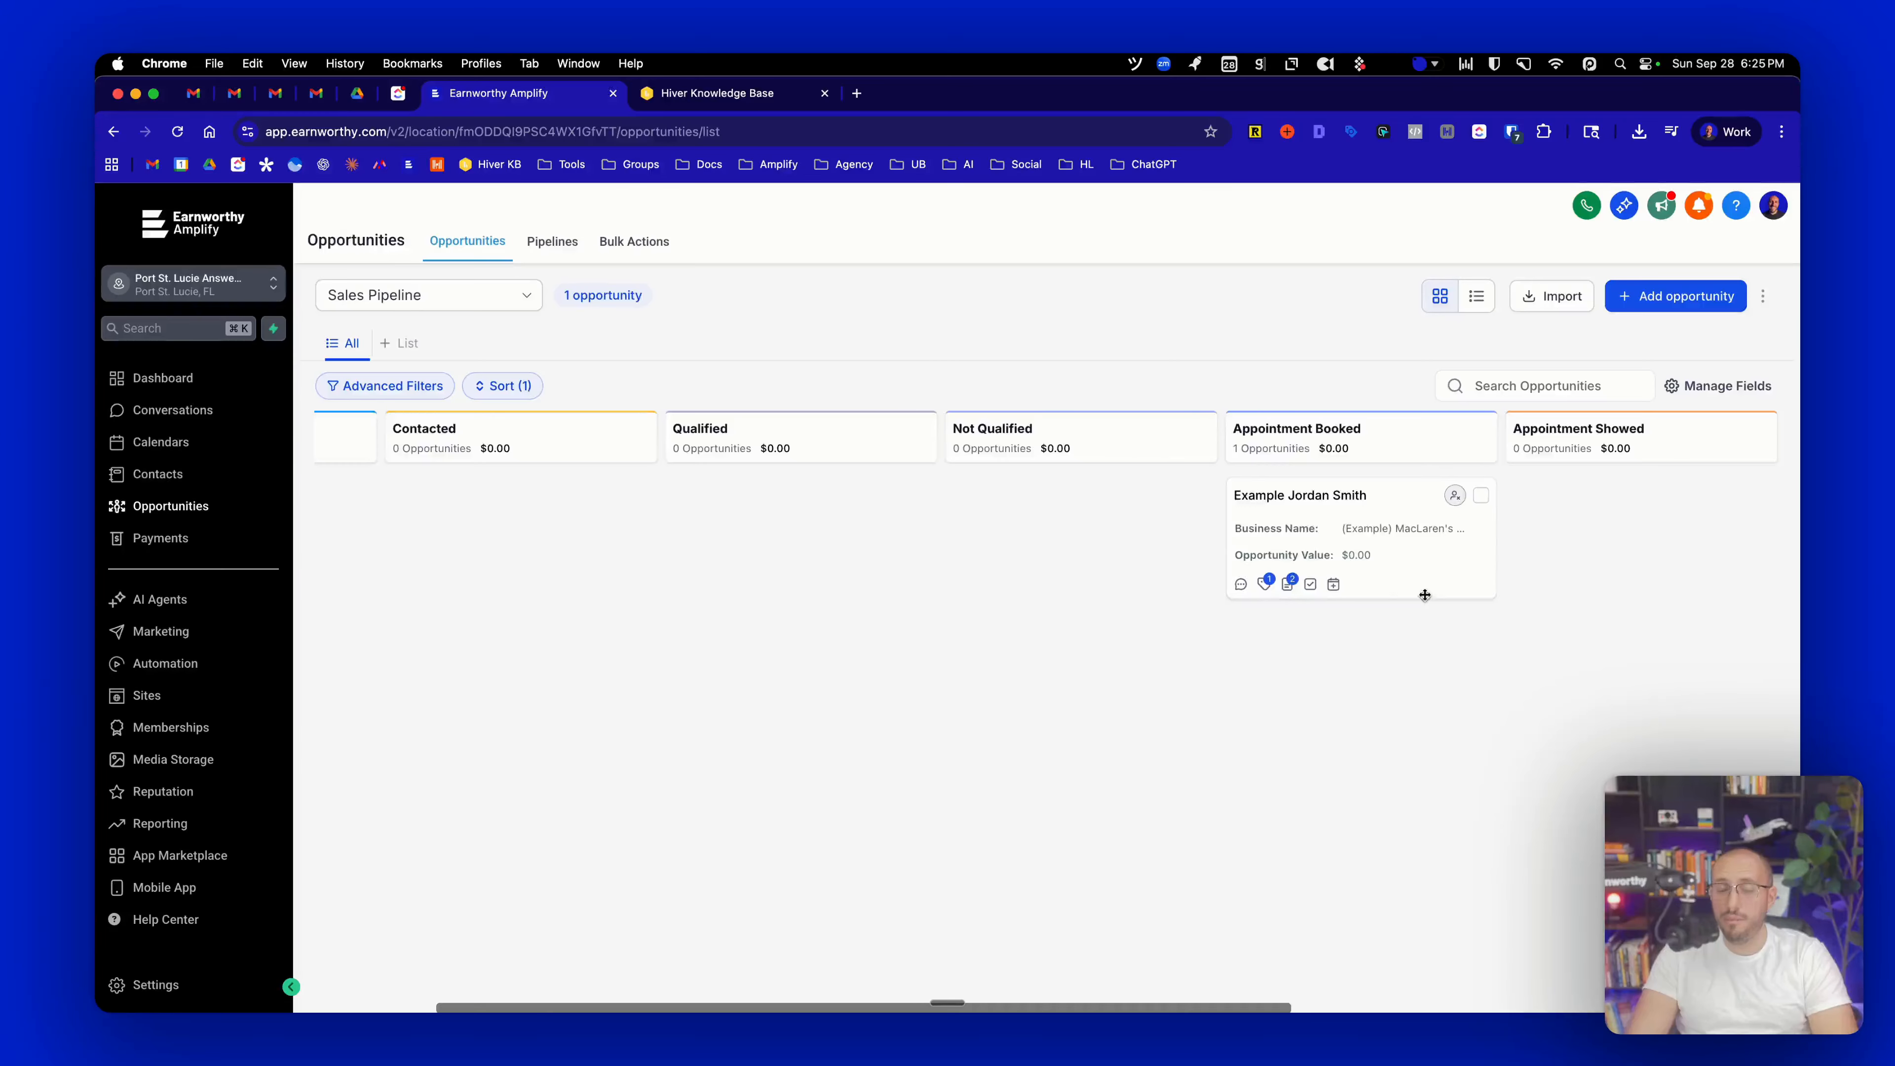
Move the opportunity's card from Appointment Booked to Paid, and return it to the New Lead stage
scroll(1424, 595, "right", 10)
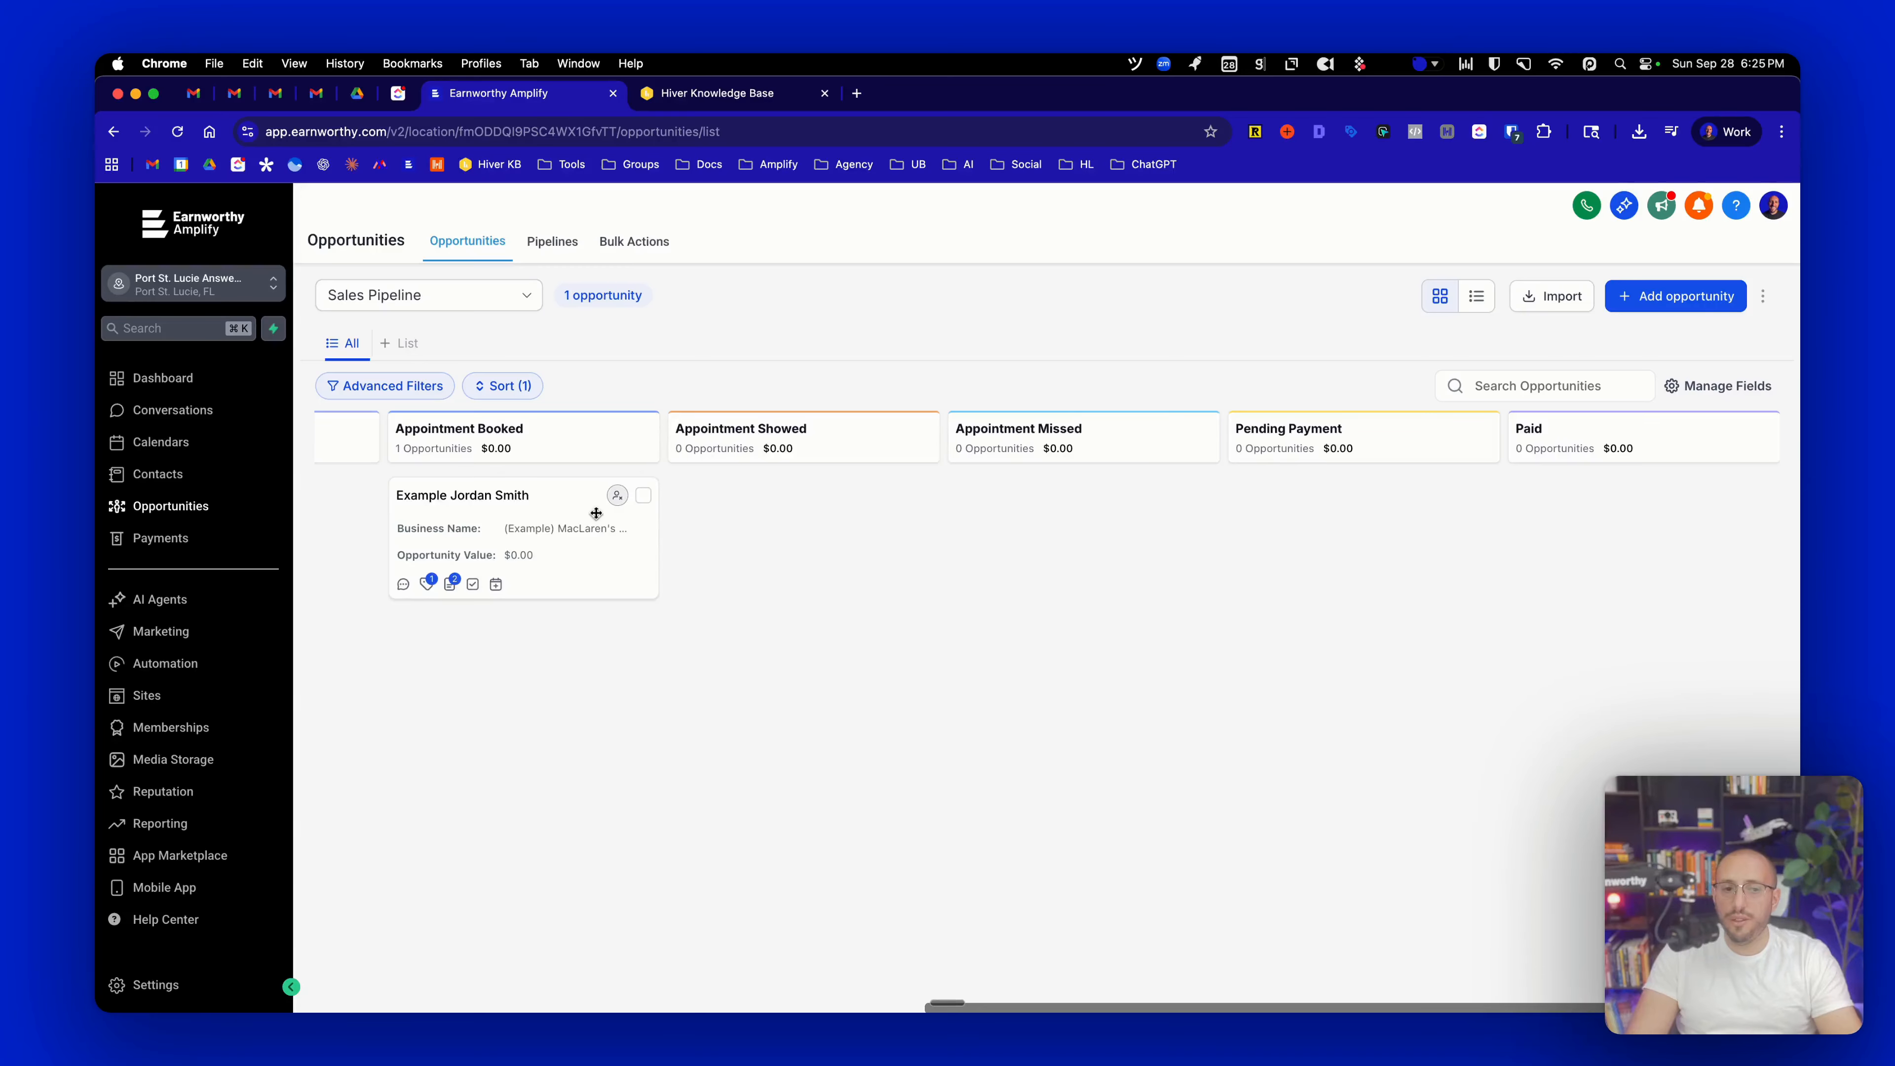
left_click_drag(596, 513, 1641, 504)
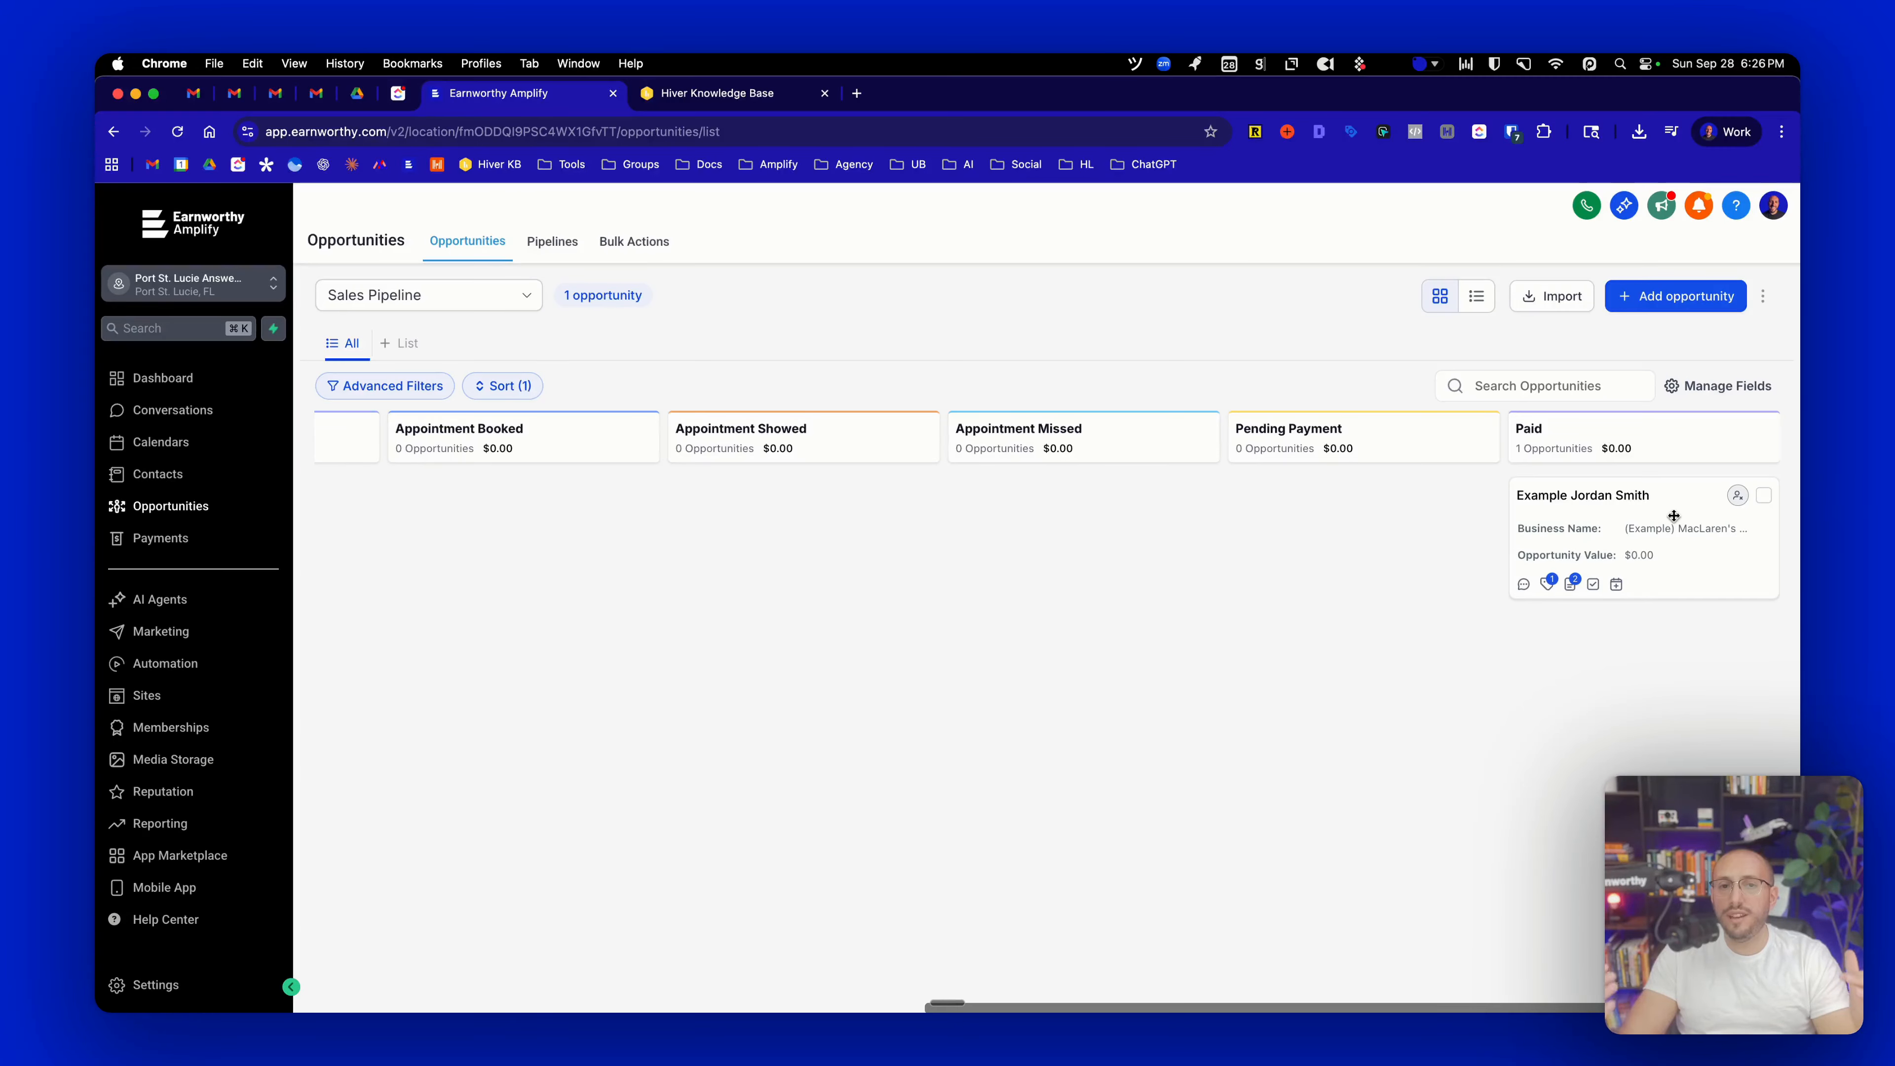
left_click_drag(1676, 512, 403, 522)
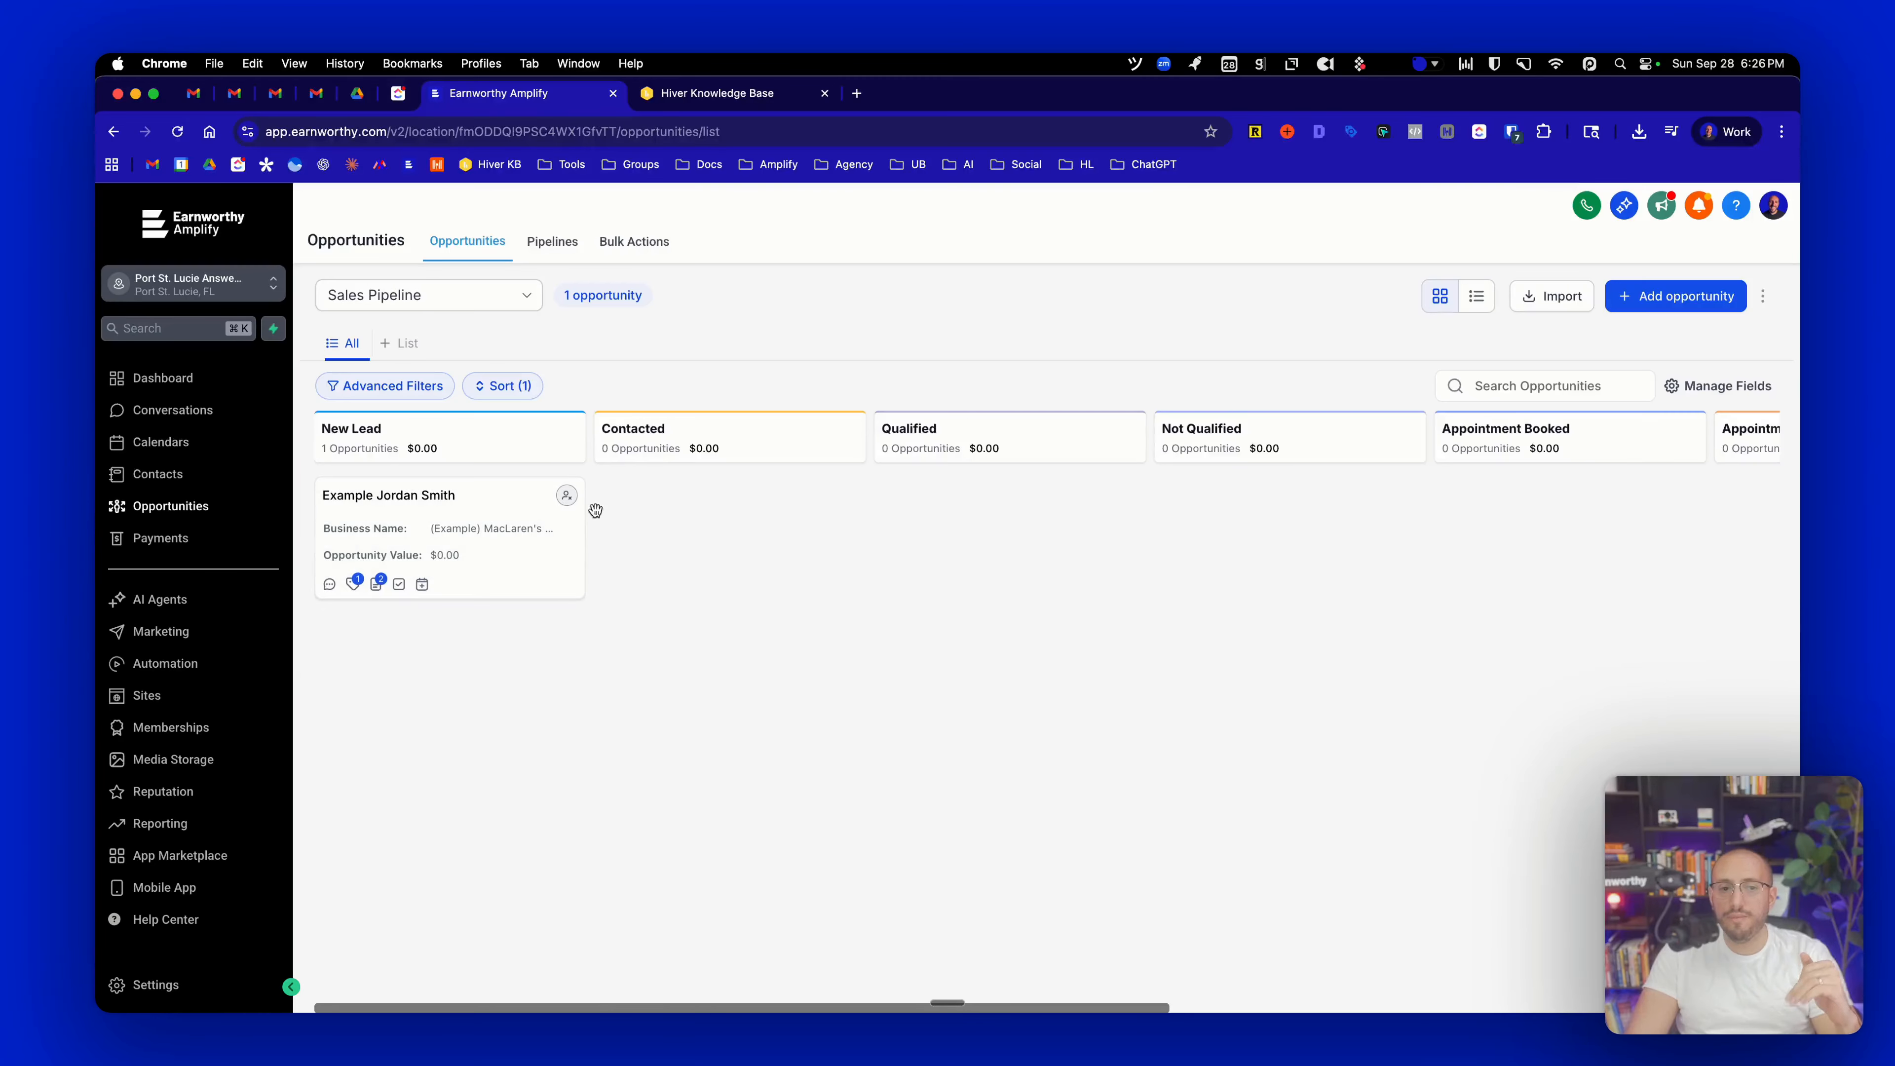
View the contacts list and return to the Sales Pipeline opportunities board
left_click(157, 473)
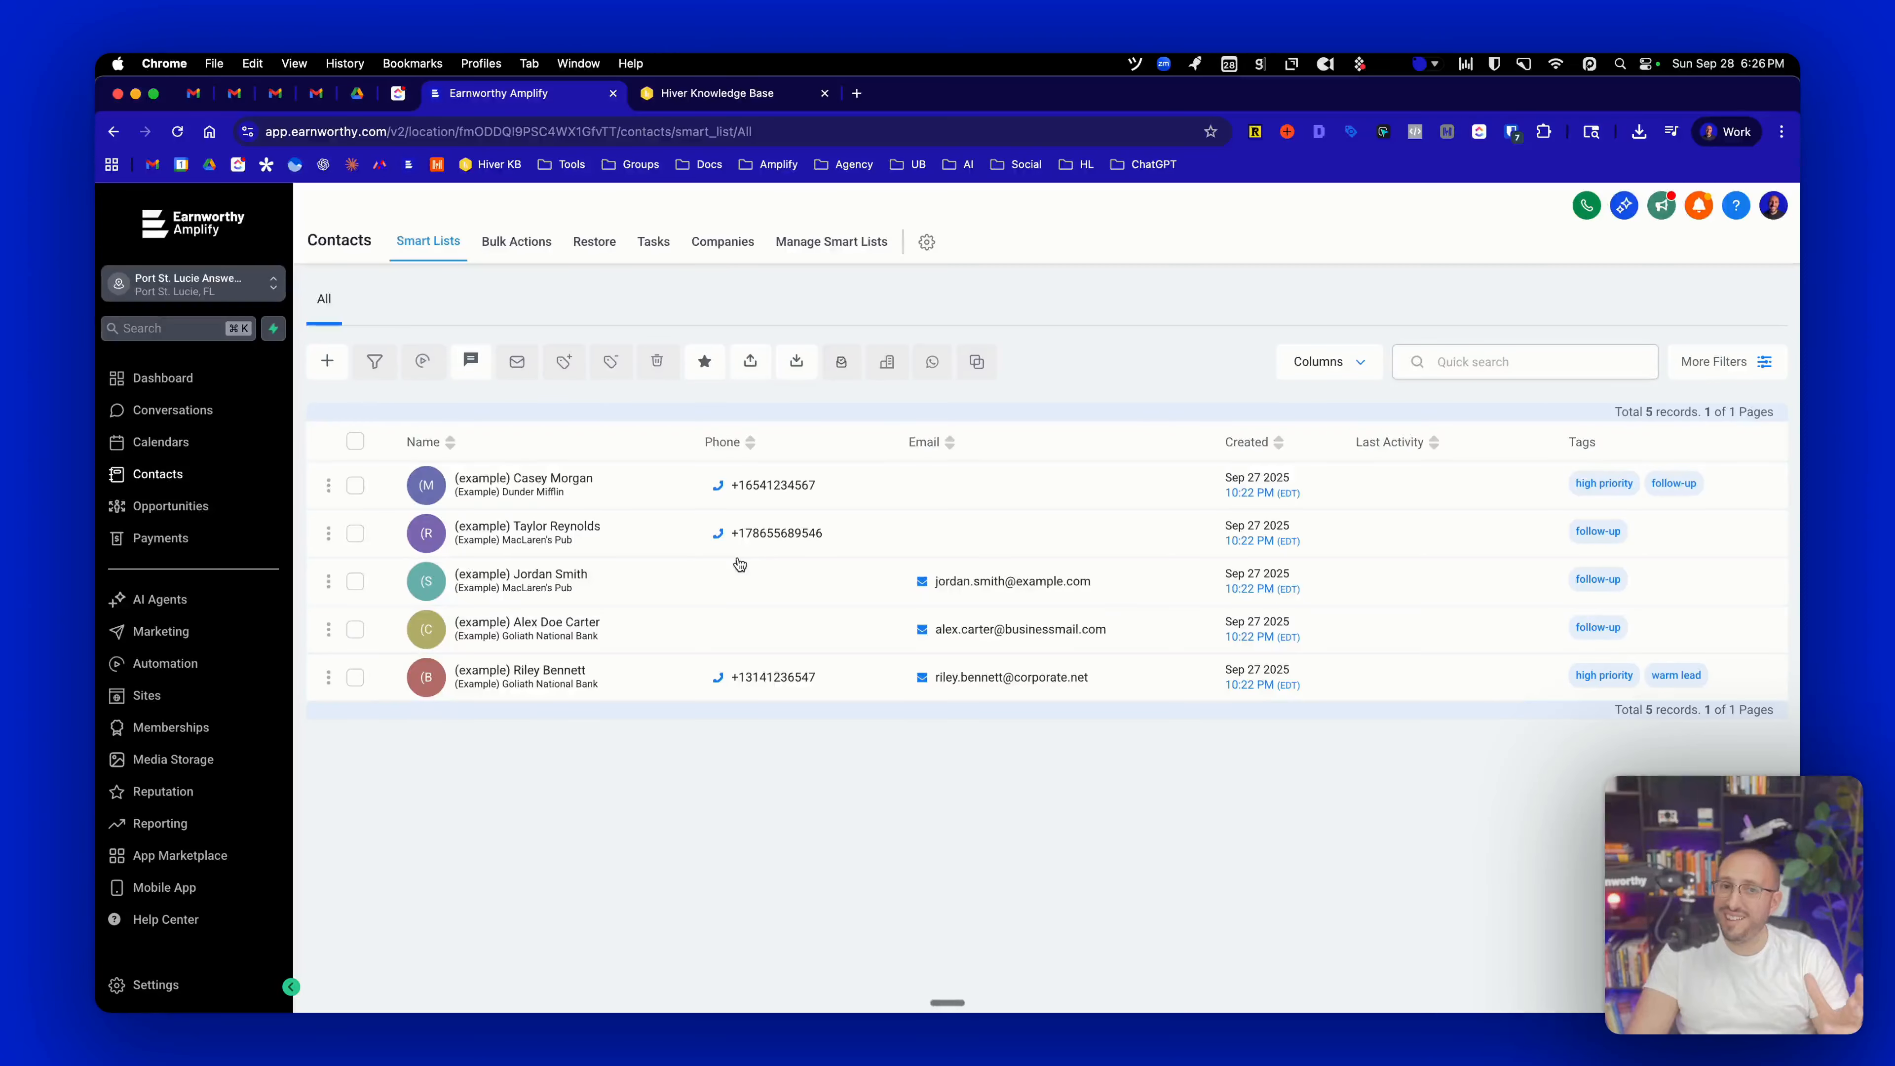
left_click(166, 506)
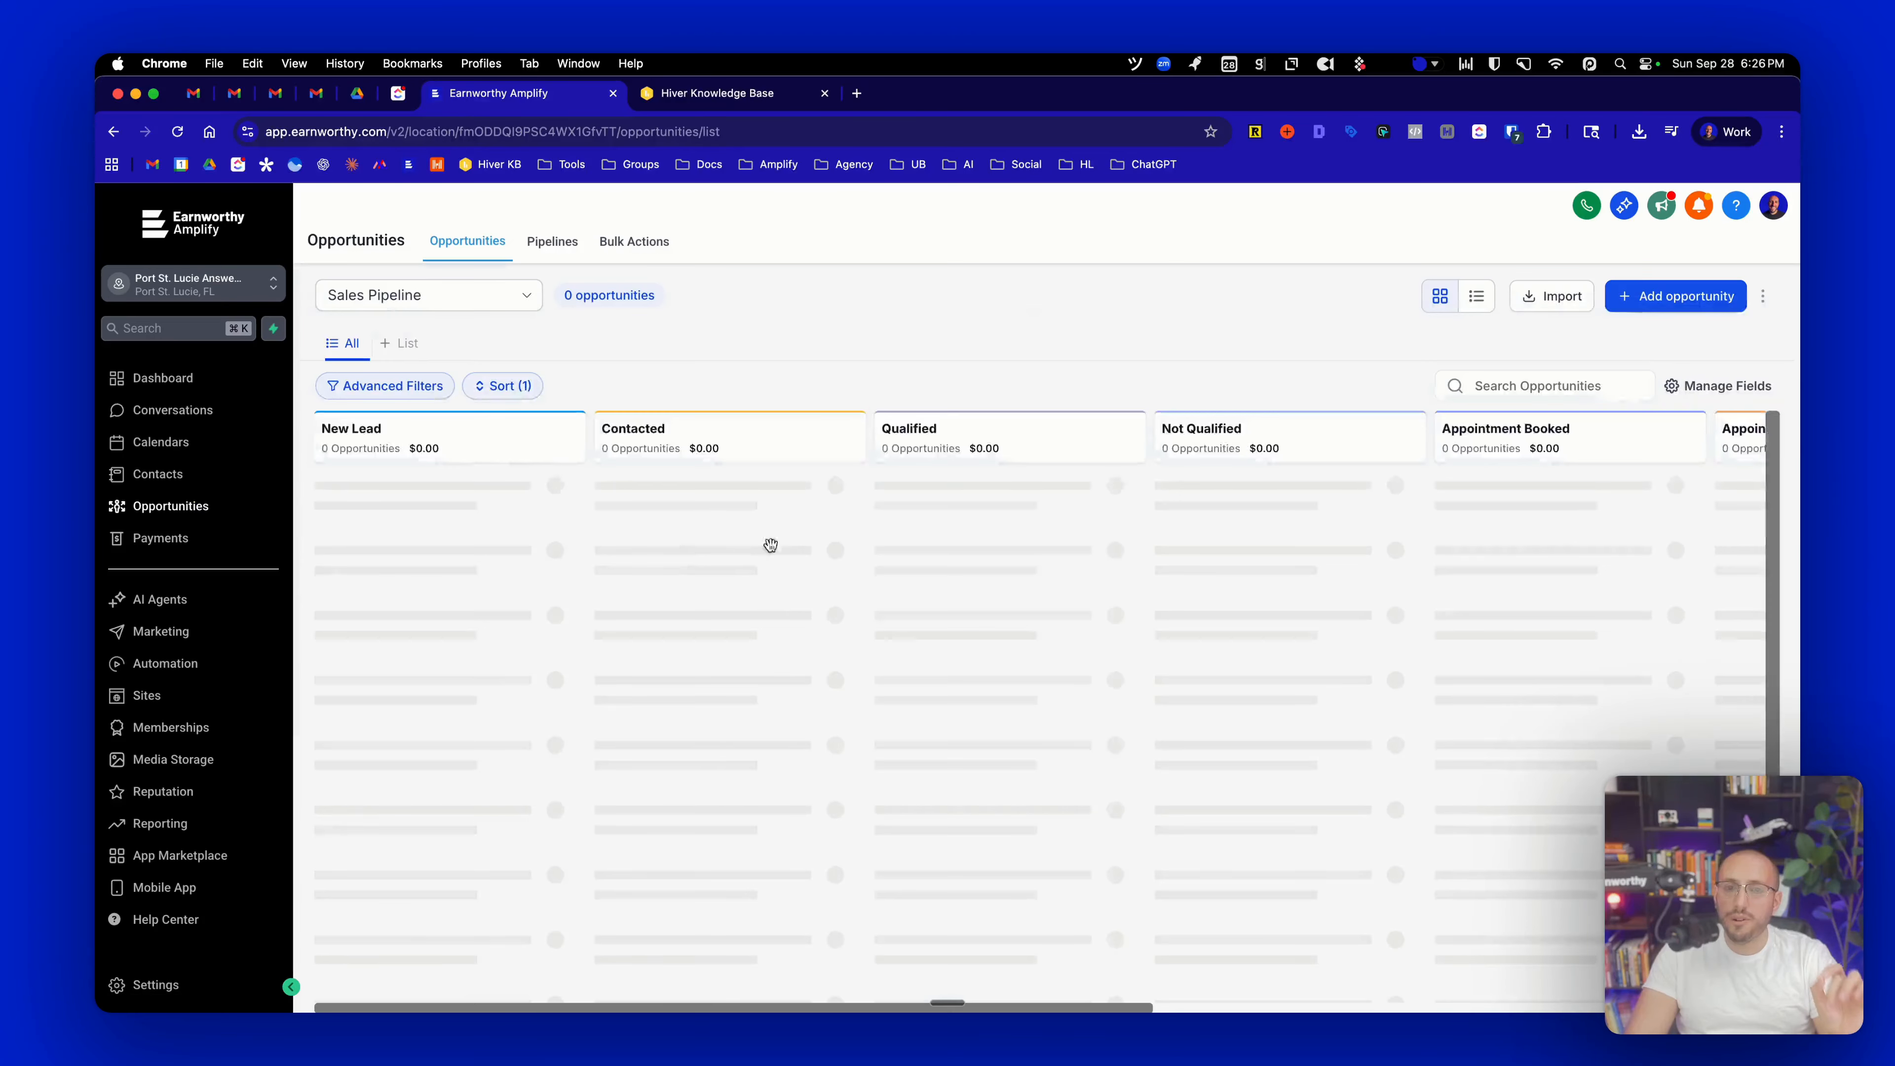